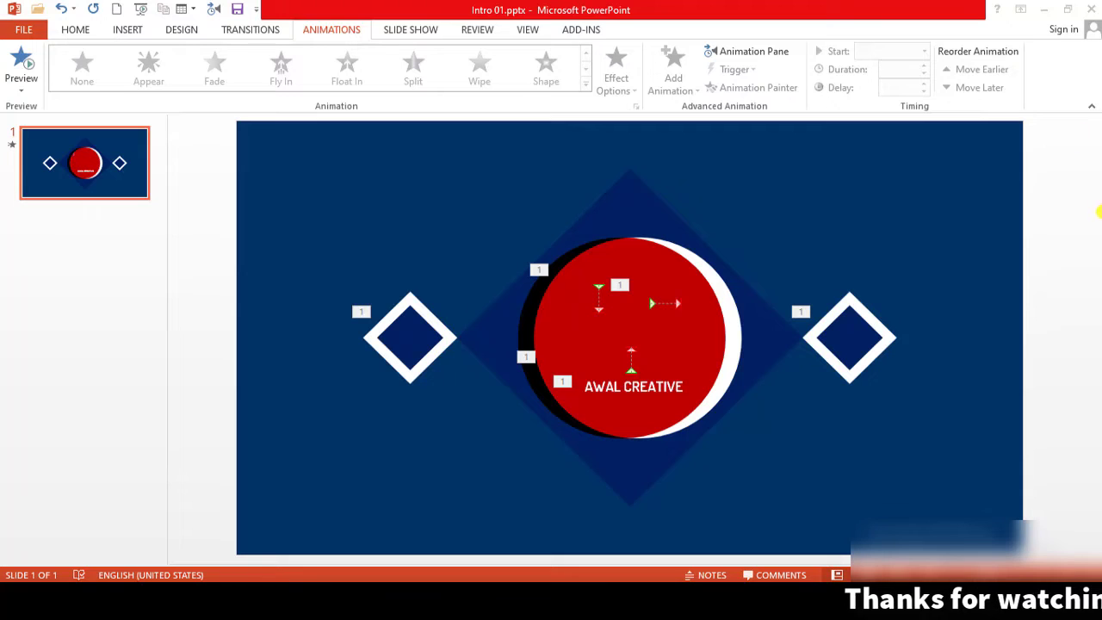
- Preview the current slide animations, then start a new blank presentation (Presentation8) with Ctrl+N
left_click(321, 31)
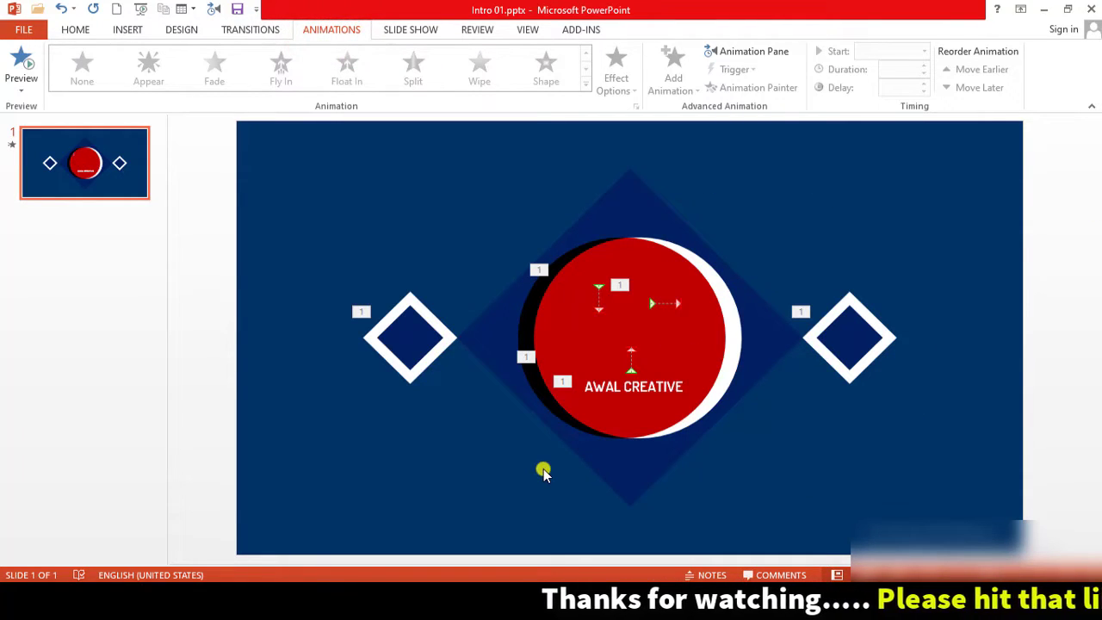
left_click(21, 64)
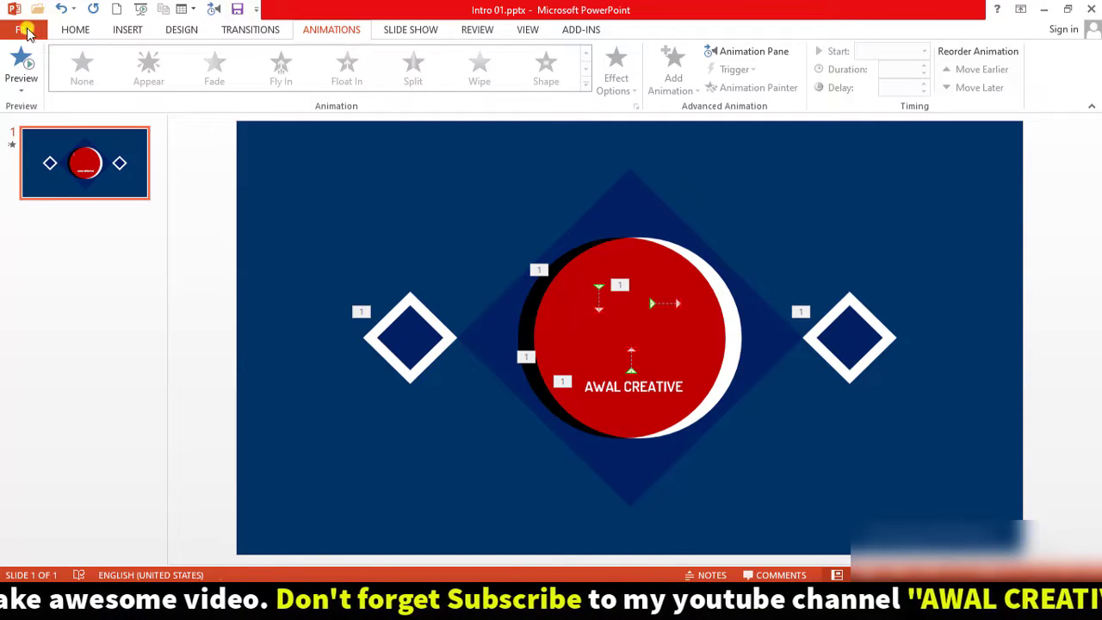
left_click(27, 32)
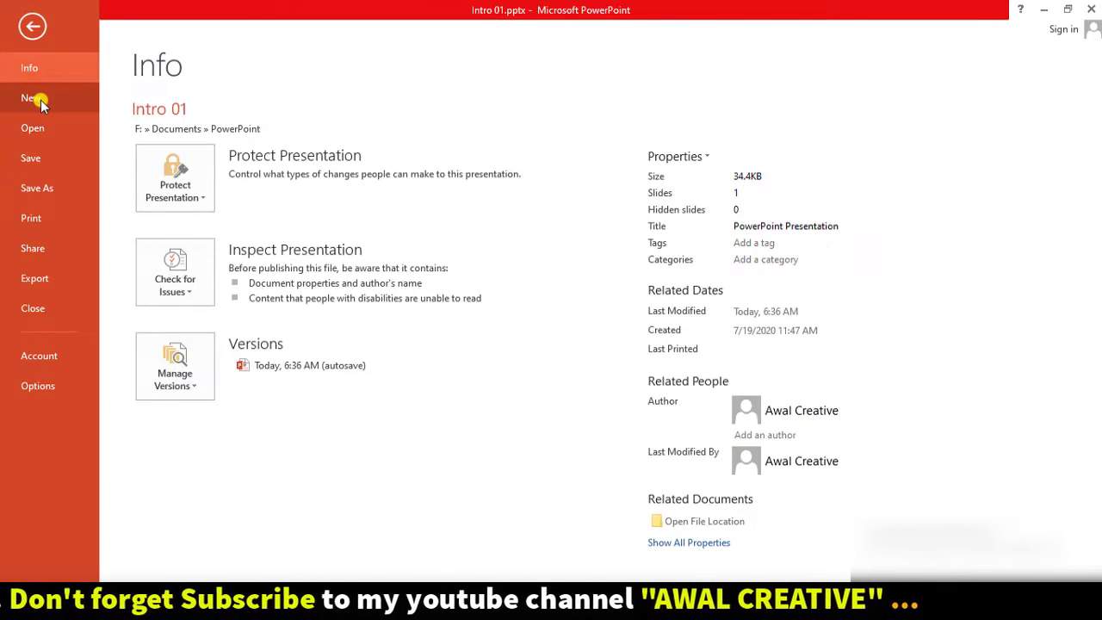
left_click(28, 26)
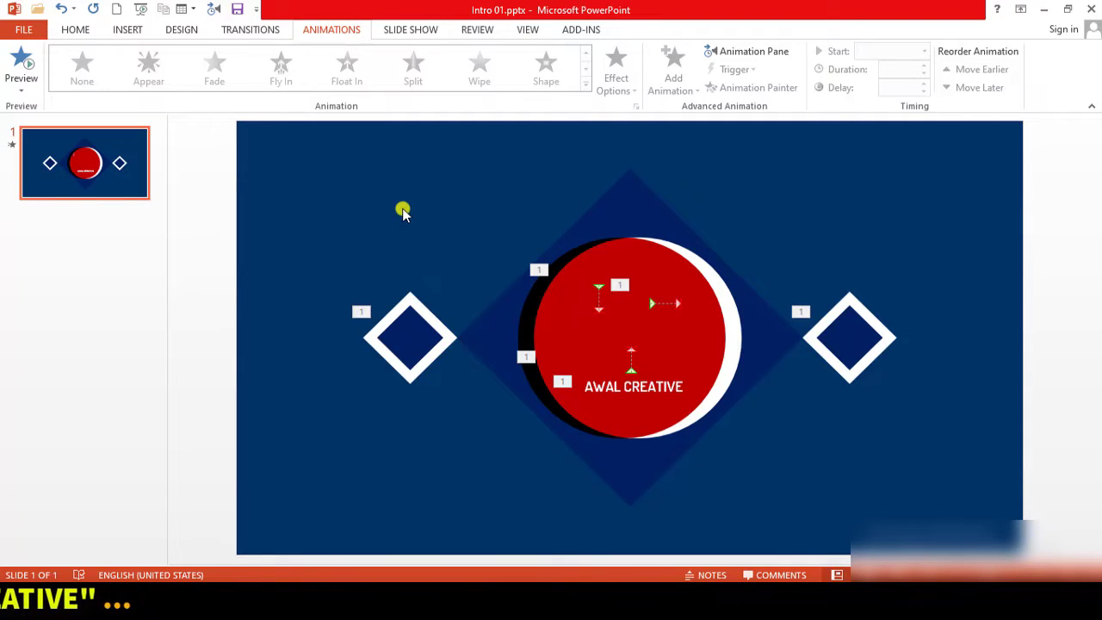
key("ctrl+n")
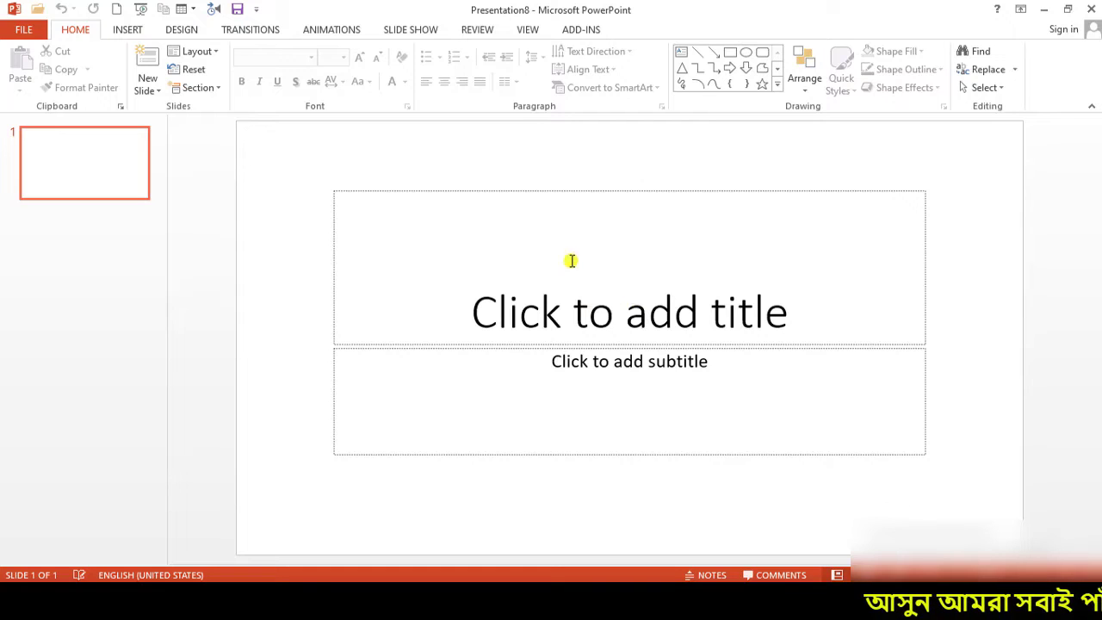
- Switch the new slide to the Blank layout
left_click(71, 30)
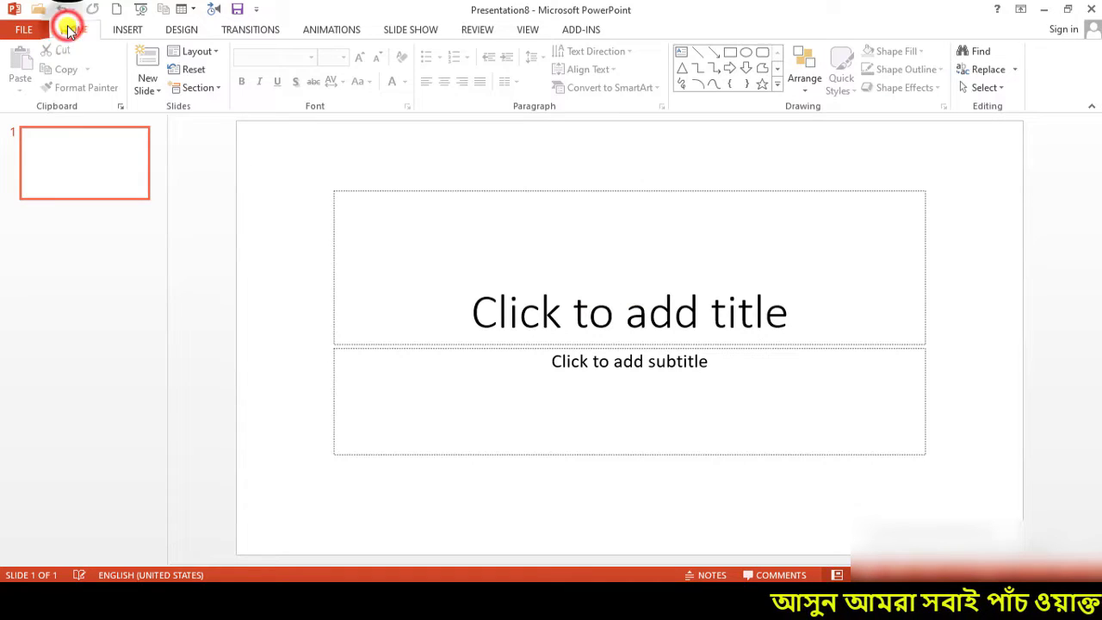
left_click(217, 52)
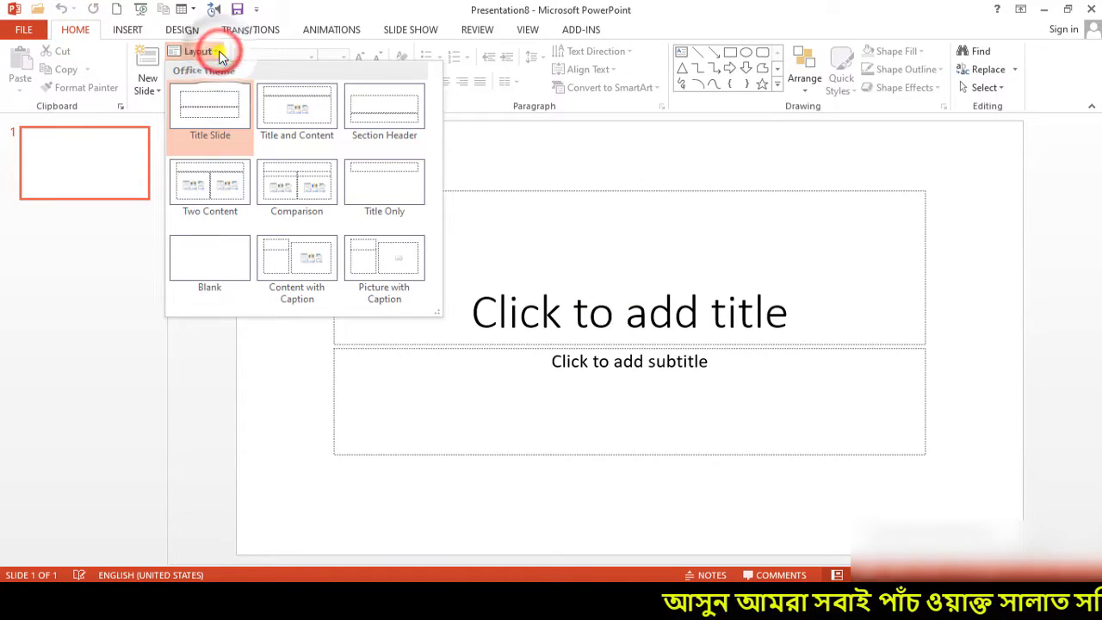
left_click(207, 269)
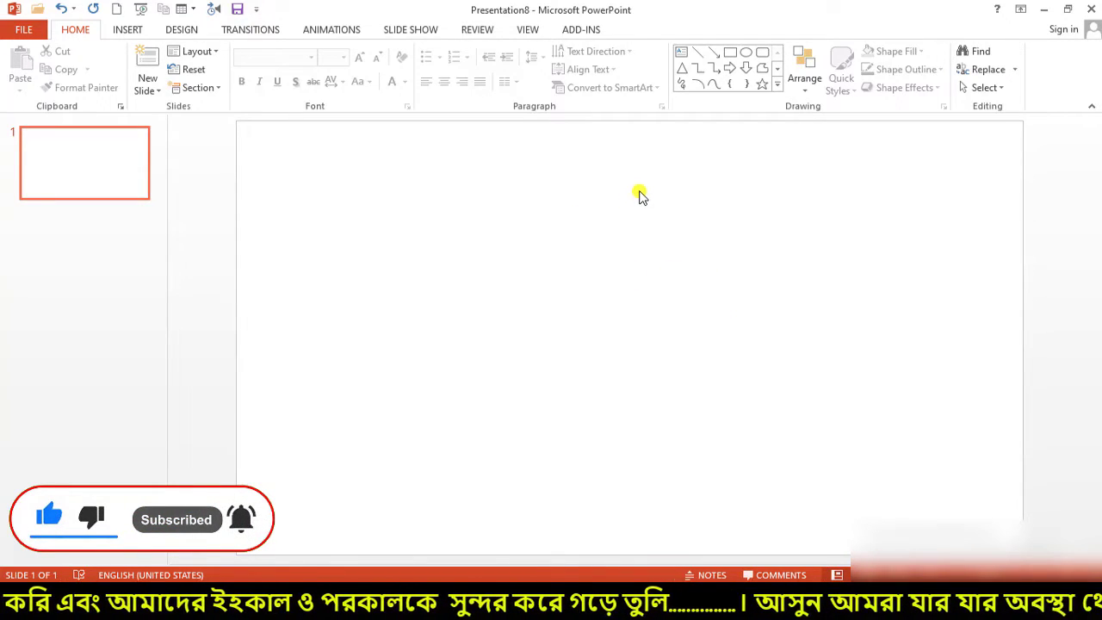
- Give the slide background a solid Dark Blue fill
left_click(186, 31)
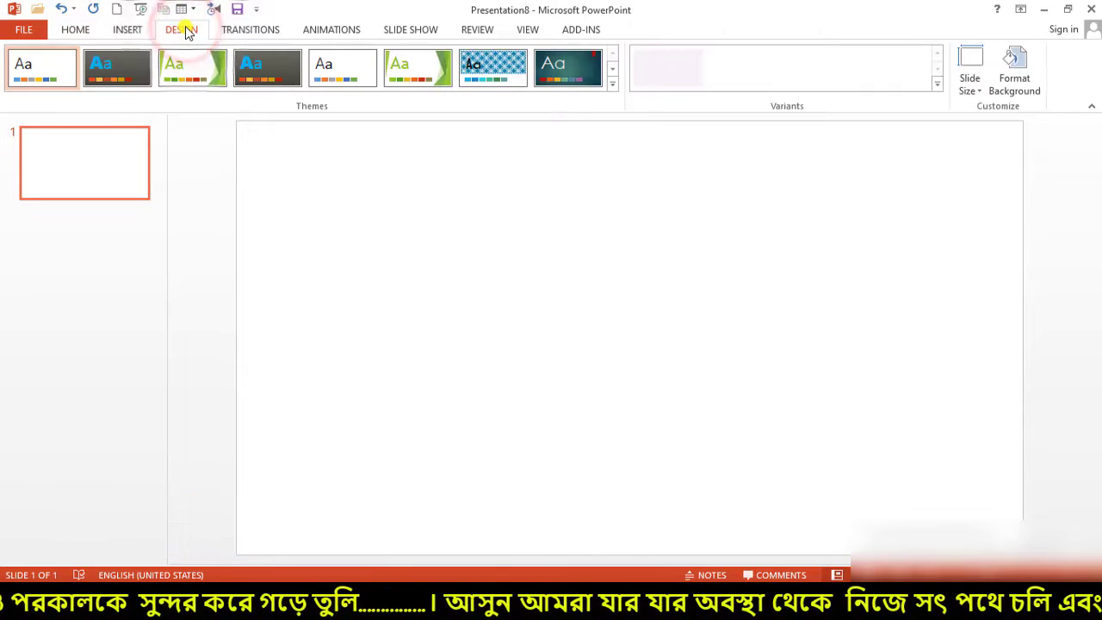
left_click(1023, 83)
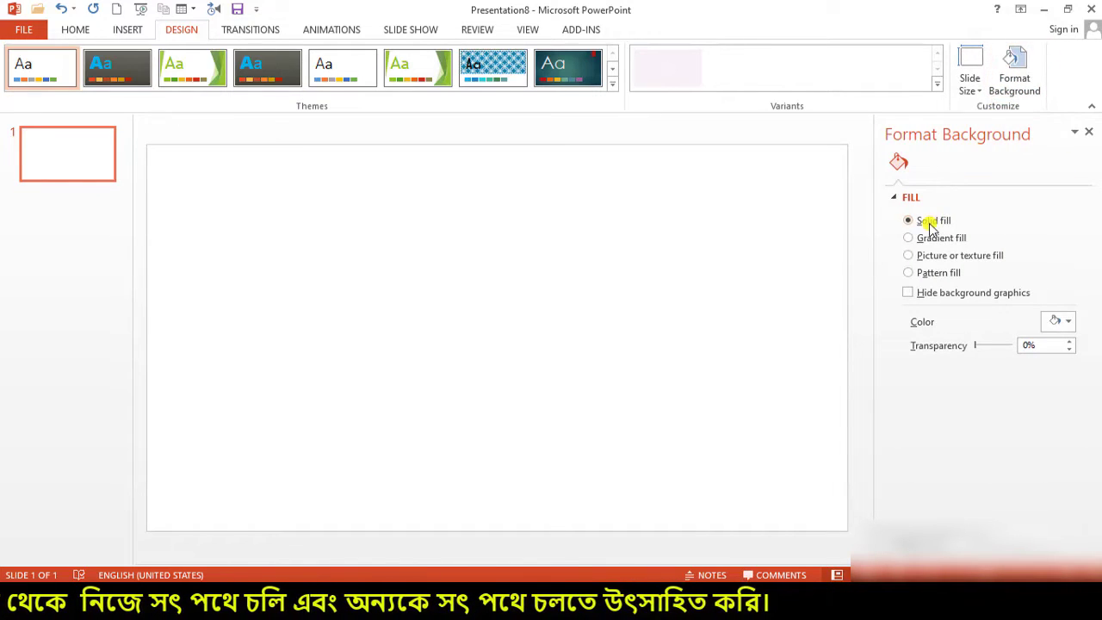
left_click(928, 223)
left_click(1065, 323)
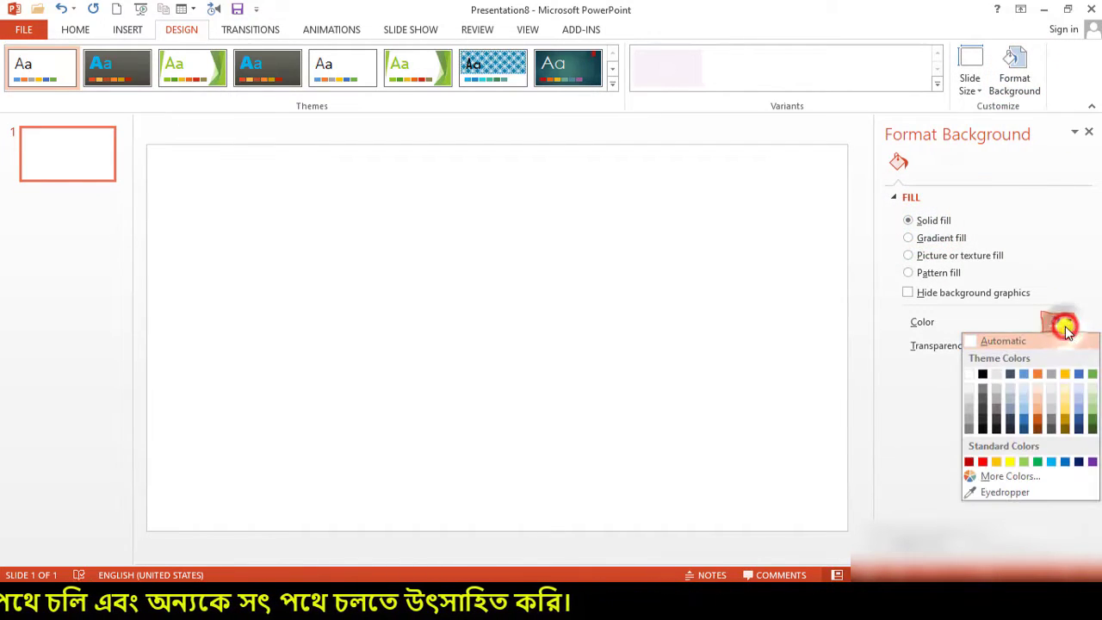
left_click(1080, 463)
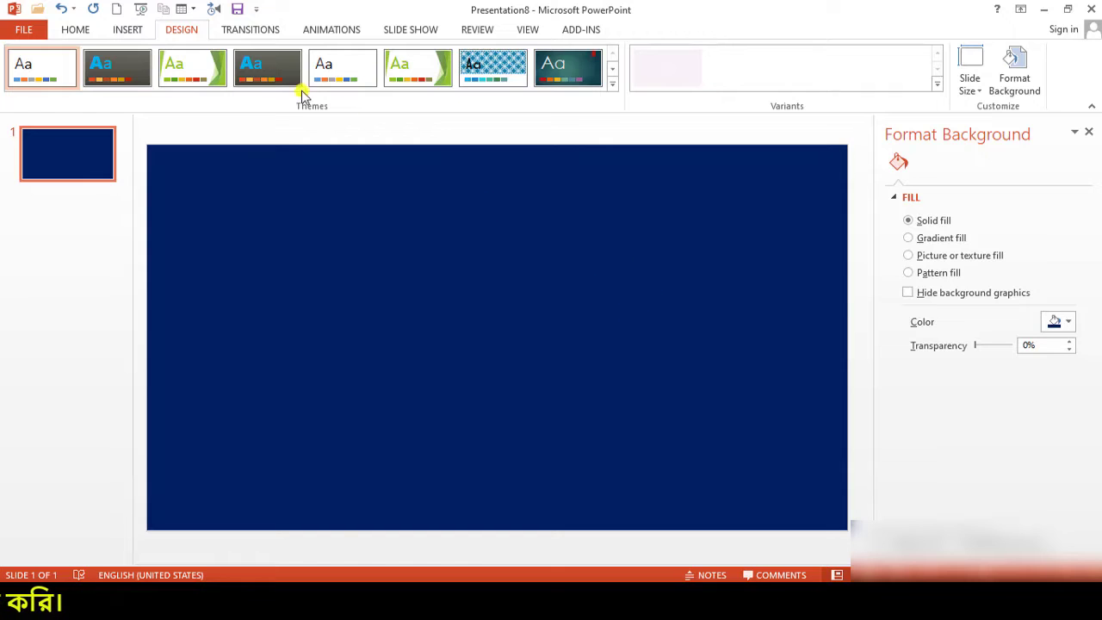
left_click(128, 31)
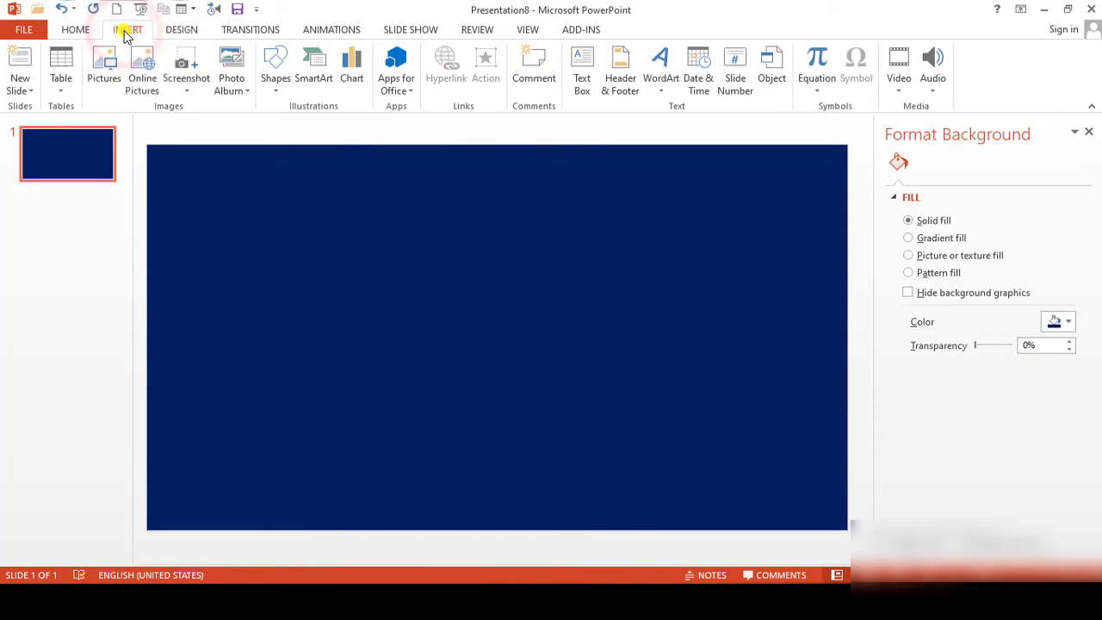
- Draw a 4.69-inch square and rotate it 45° into a diamond
left_click(277, 60)
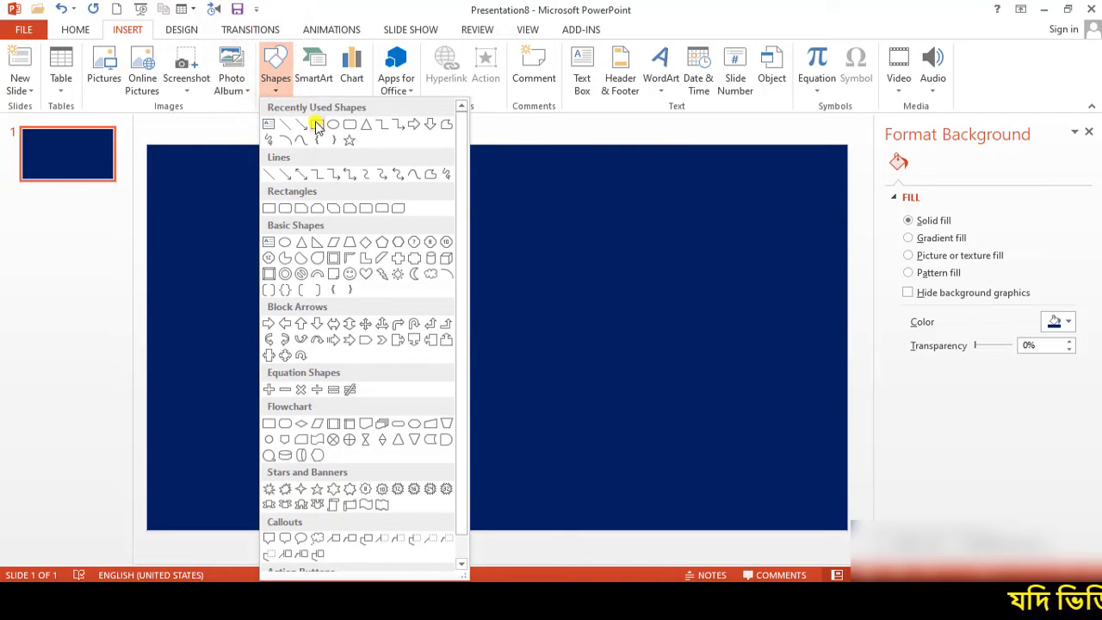
left_click(316, 126)
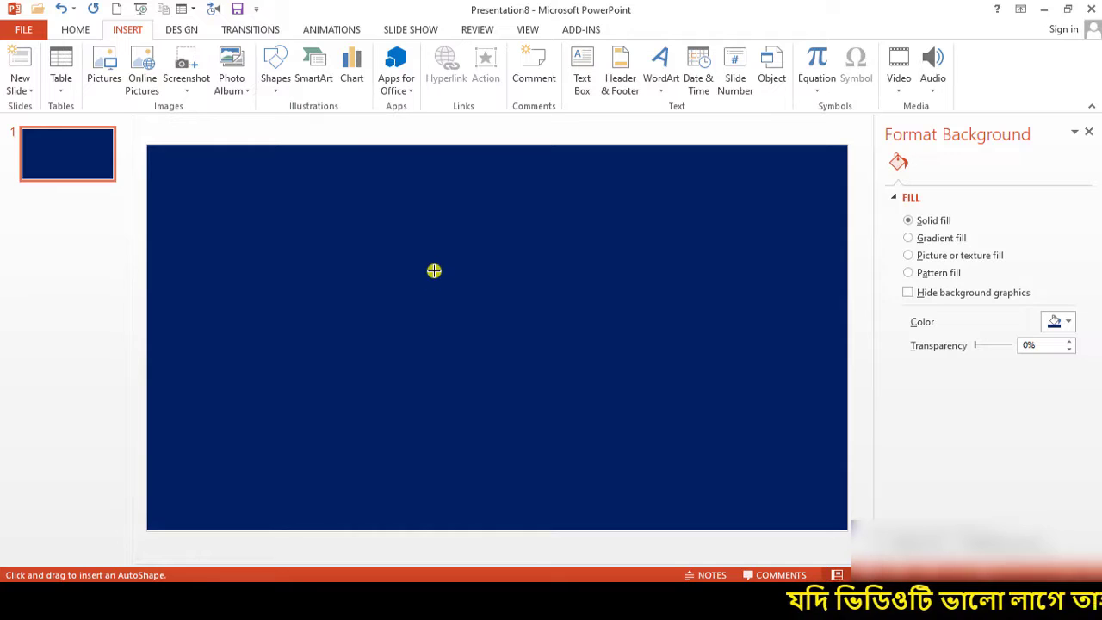
left_click_drag(387, 238, 591, 486)
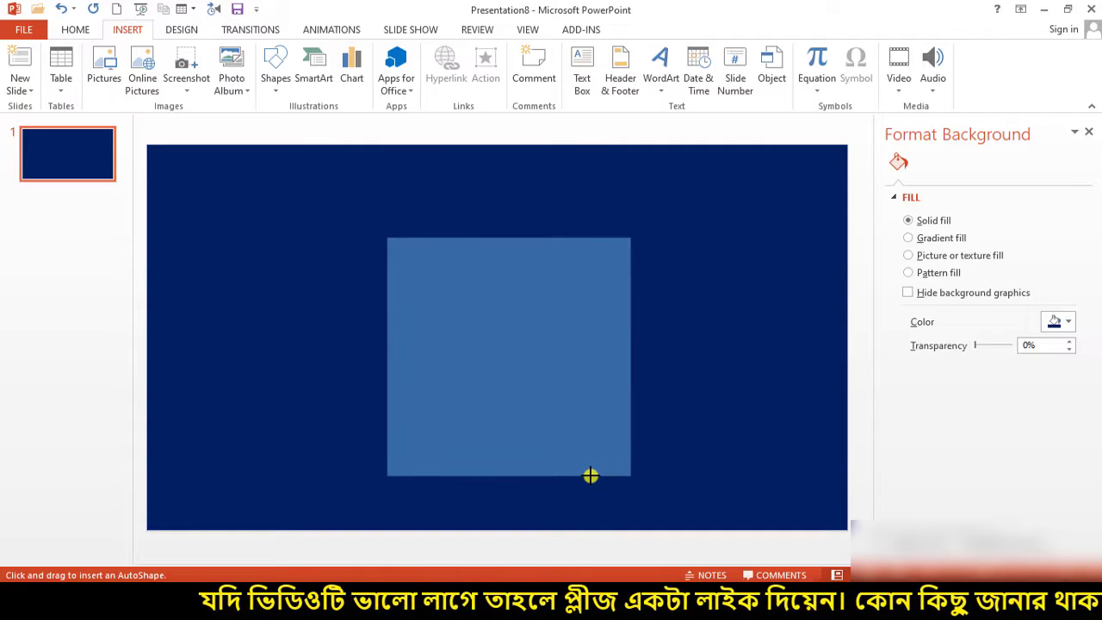
left_click_drag(591, 485, 591, 480)
left_click_drag(536, 283, 503, 289)
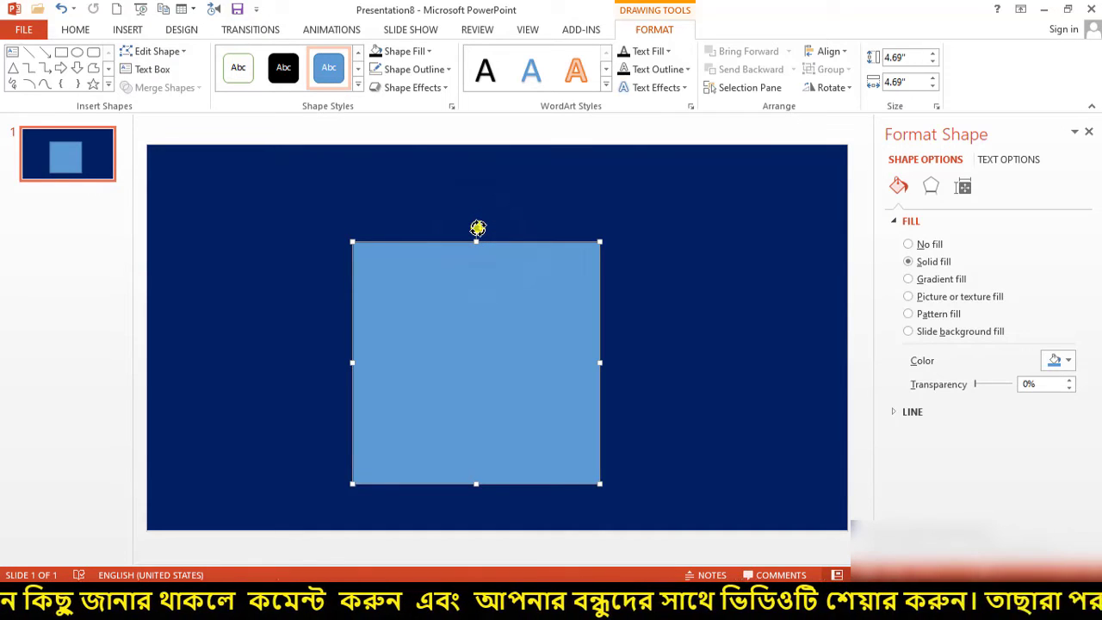
left_click_drag(478, 228, 590, 301)
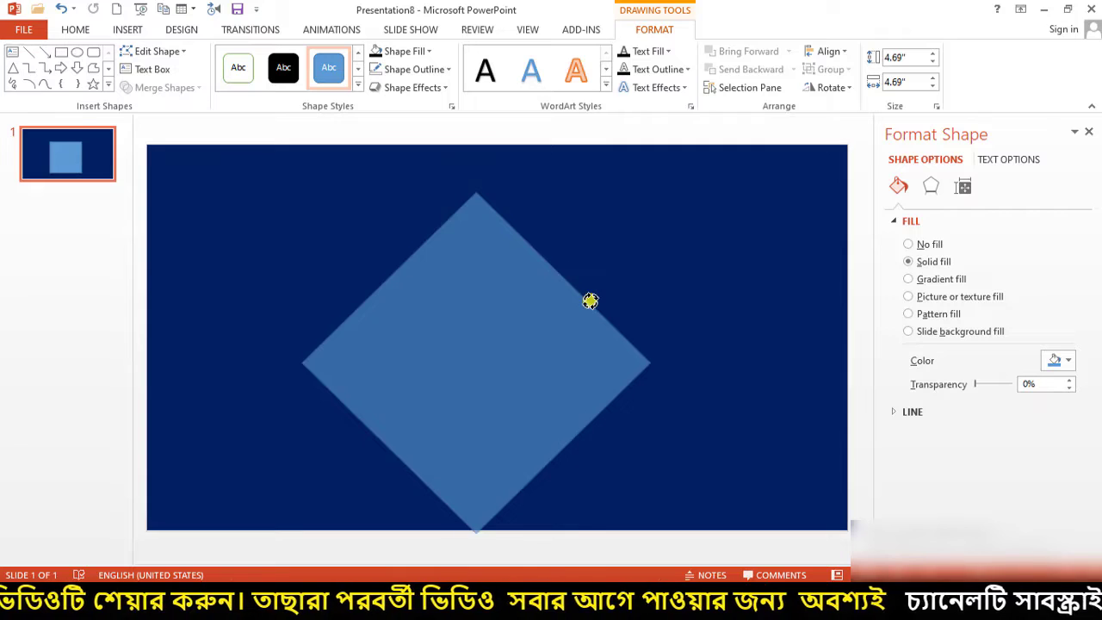
left_click_drag(590, 301, 592, 301)
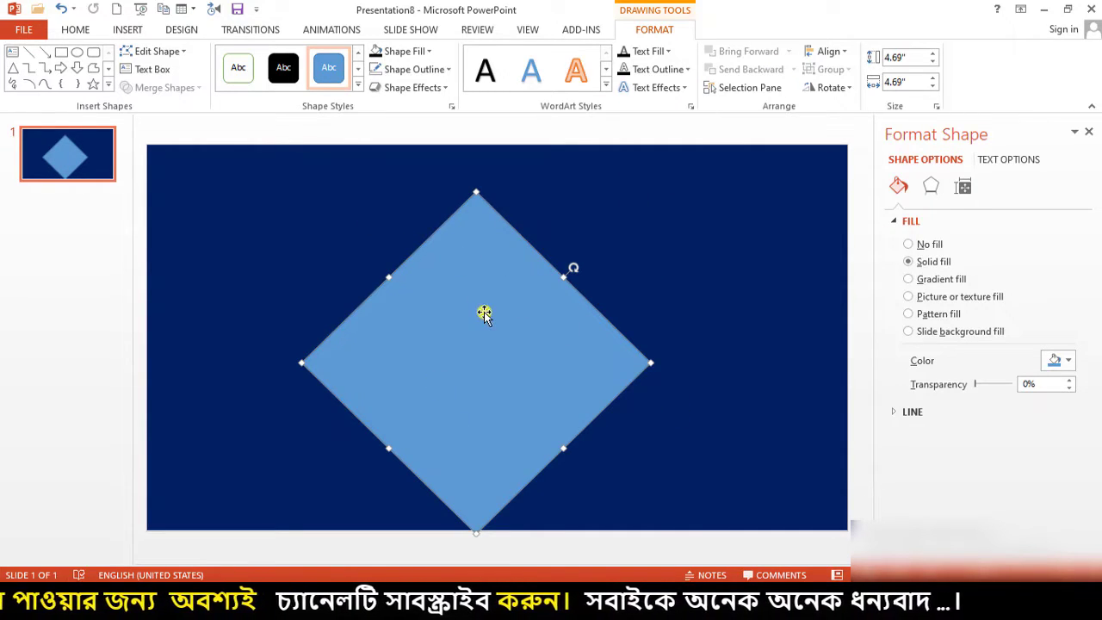
- Centre the diamond horizontally and vertically on the slide
left_click(842, 50)
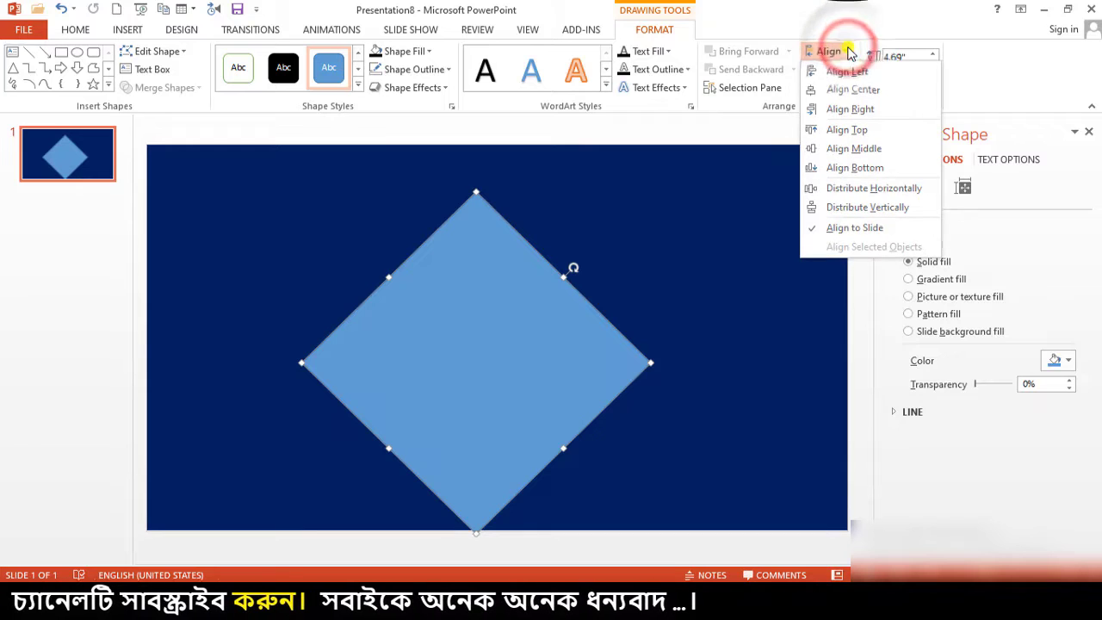
left_click(828, 92)
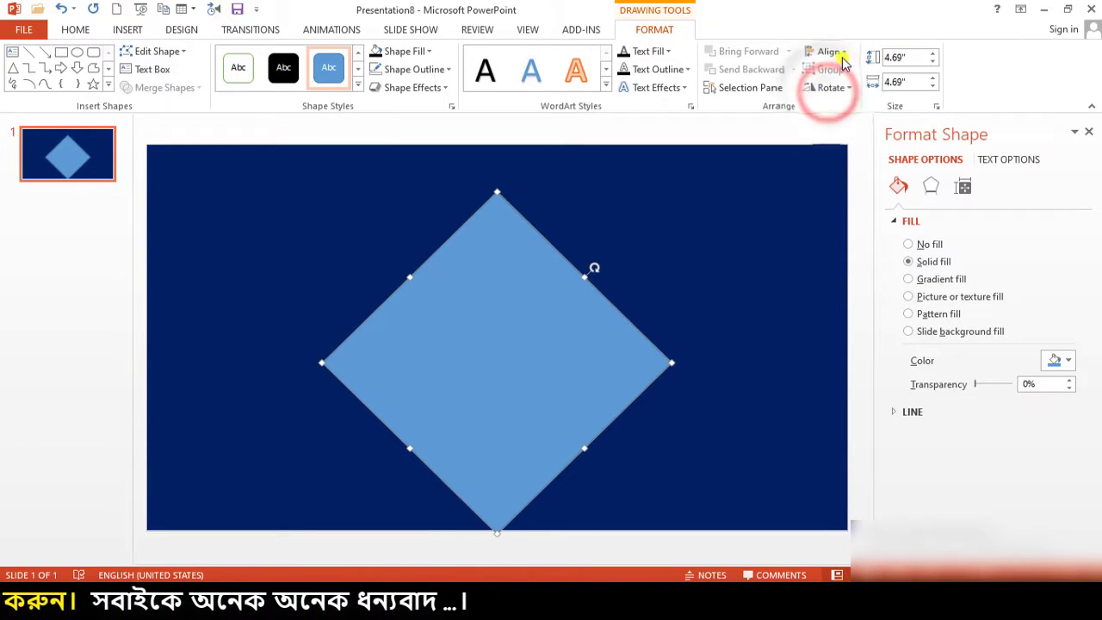
left_click(842, 50)
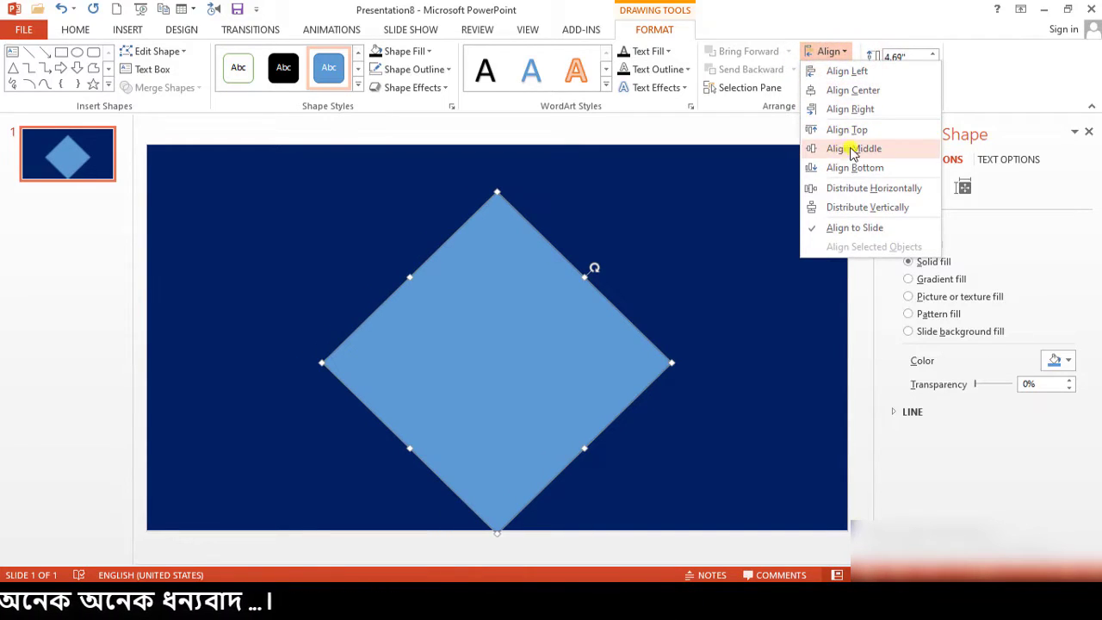
left_click(848, 148)
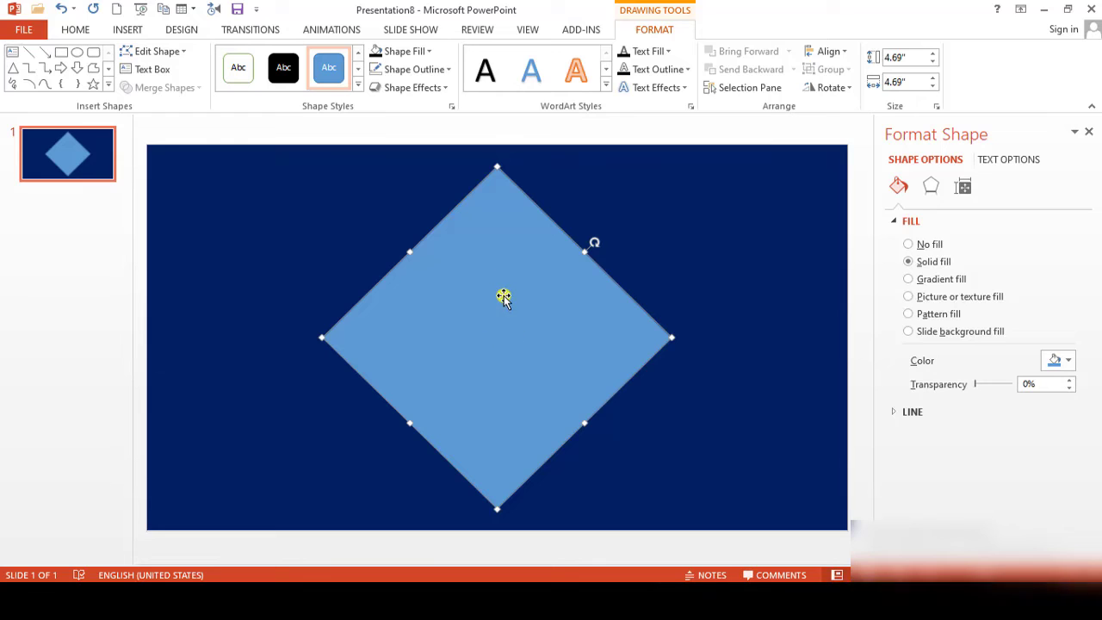
- Fill the diamond a muted slate blue and remove its outline
left_click(434, 53)
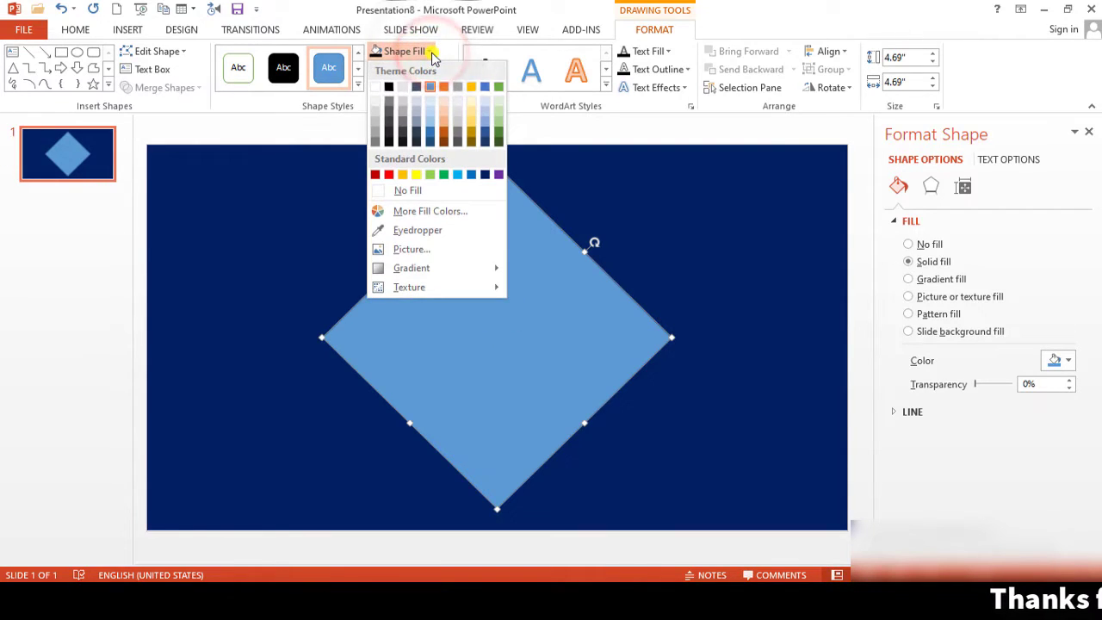
left_click(431, 142)
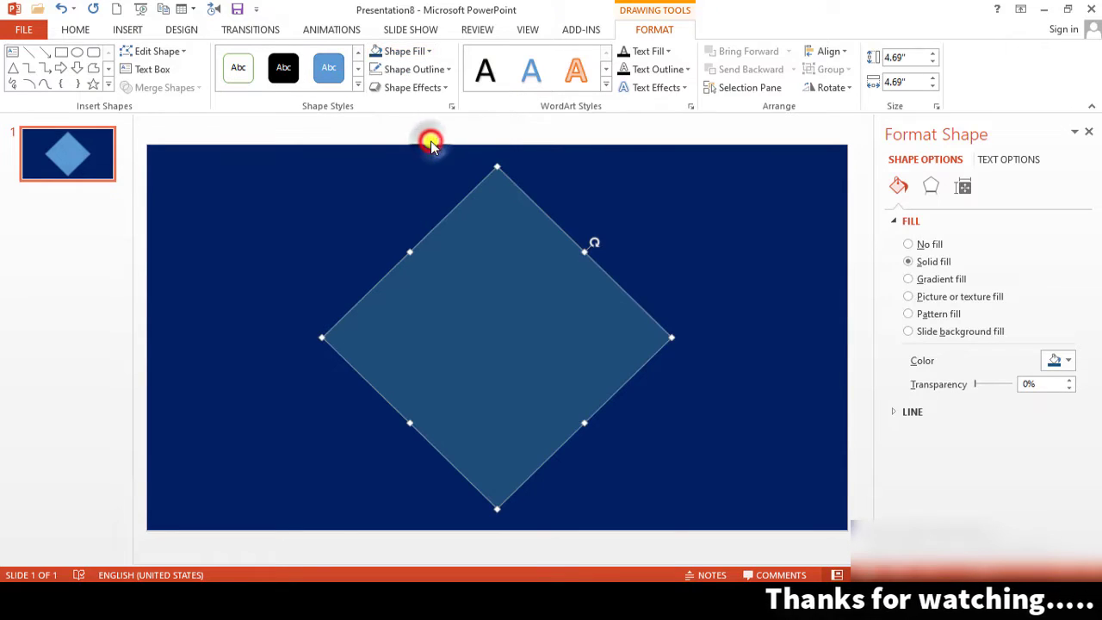
left_click(450, 75)
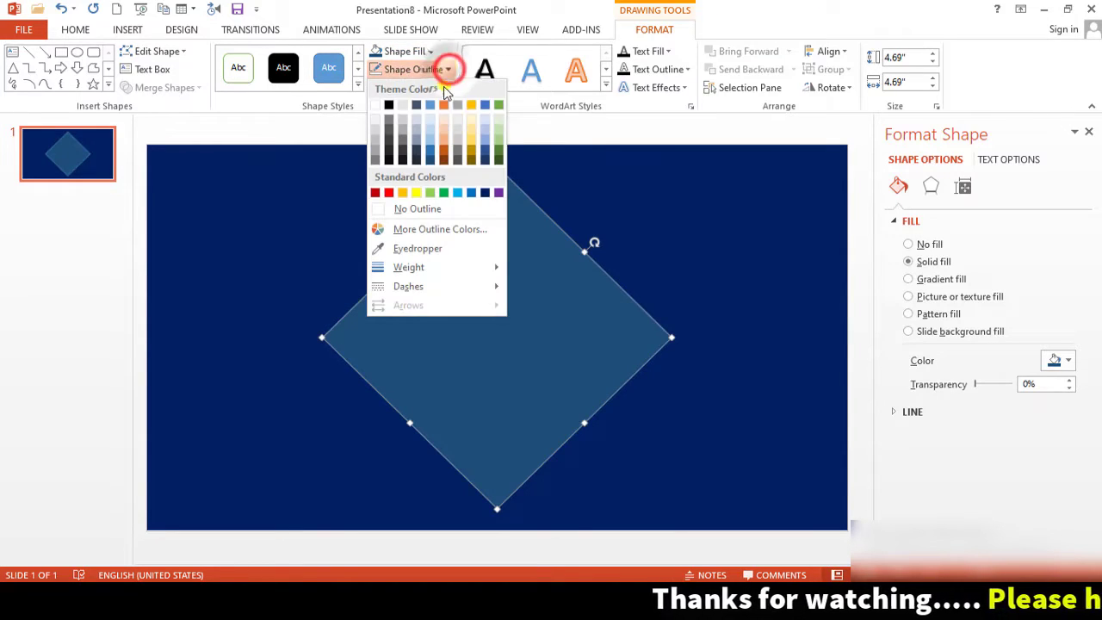
left_click(430, 210)
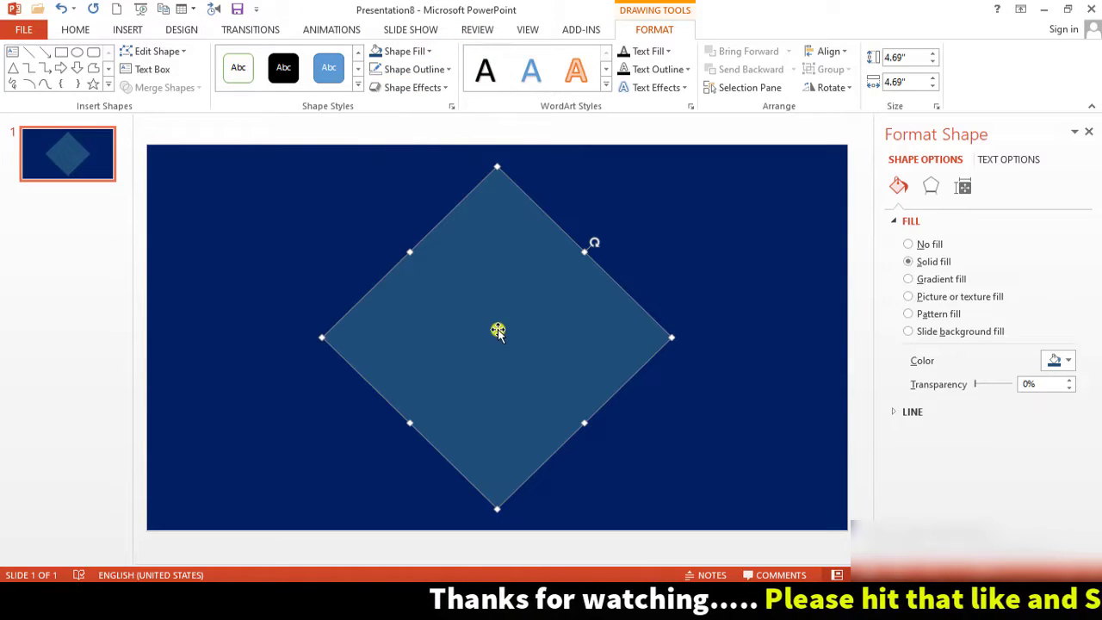
left_click(133, 34)
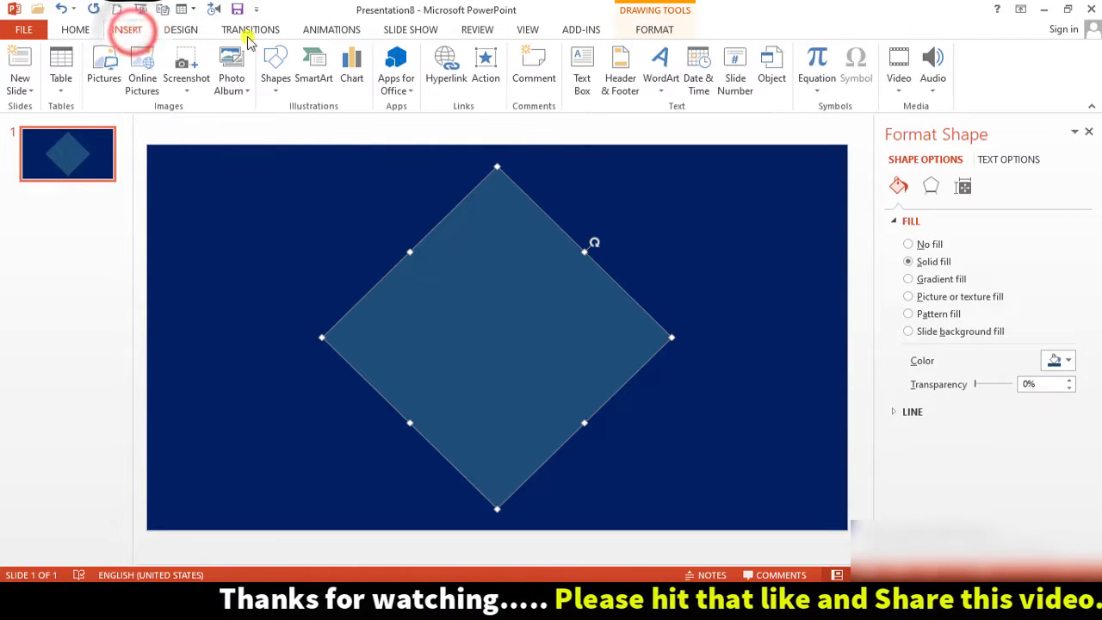
- Draw a 3.83-inch light blue circle over the diamond
left_click(275, 69)
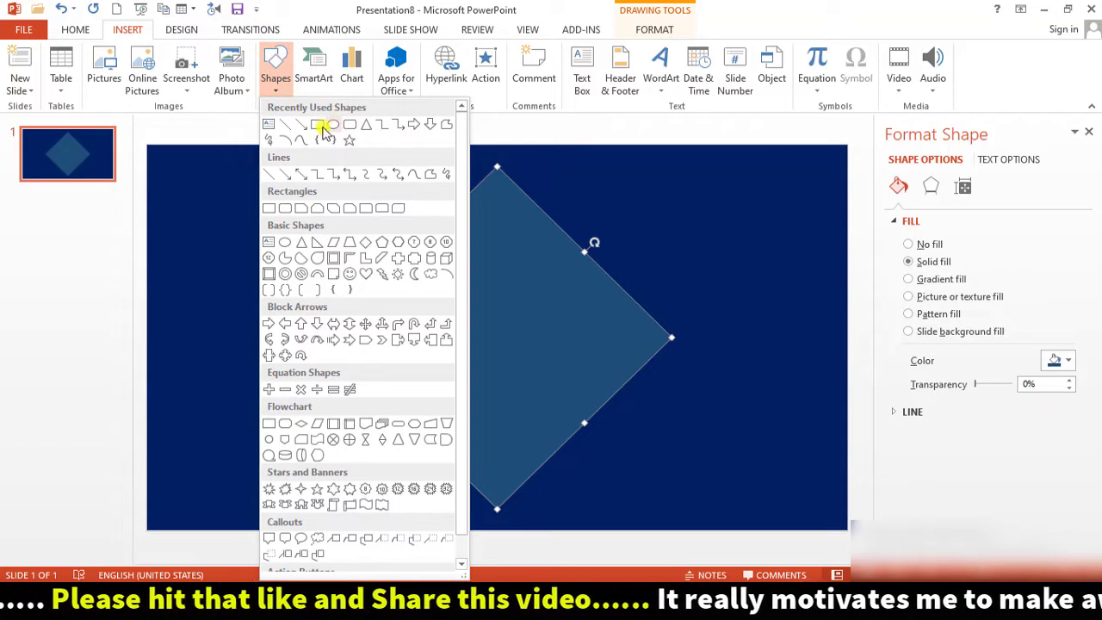
left_click(332, 126)
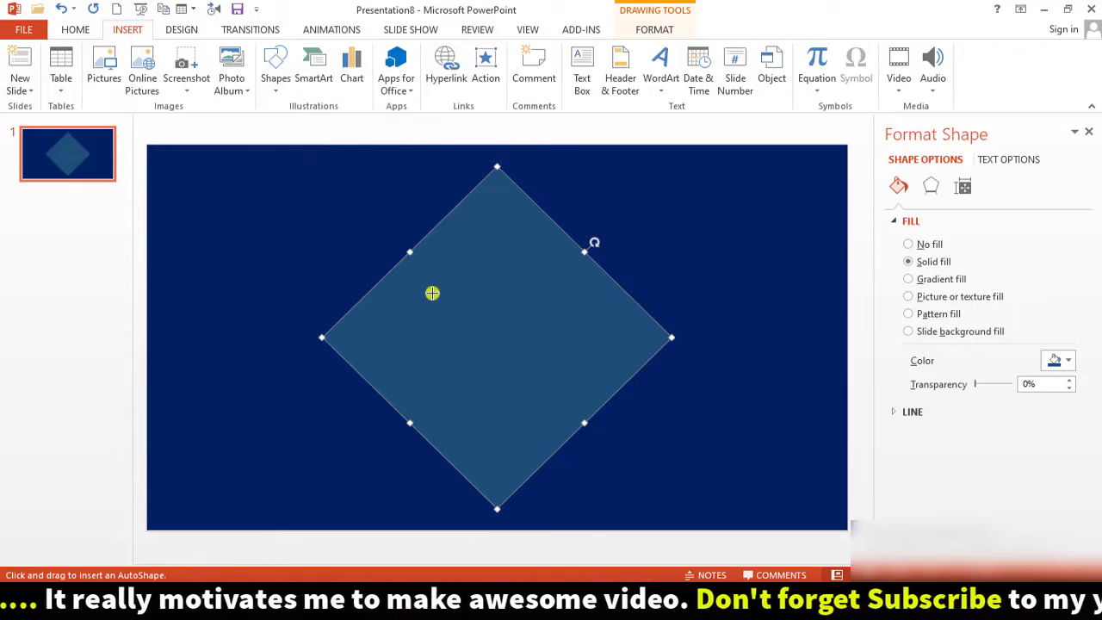
left_click_drag(431, 255, 631, 455)
left_click_drag(550, 355, 517, 346)
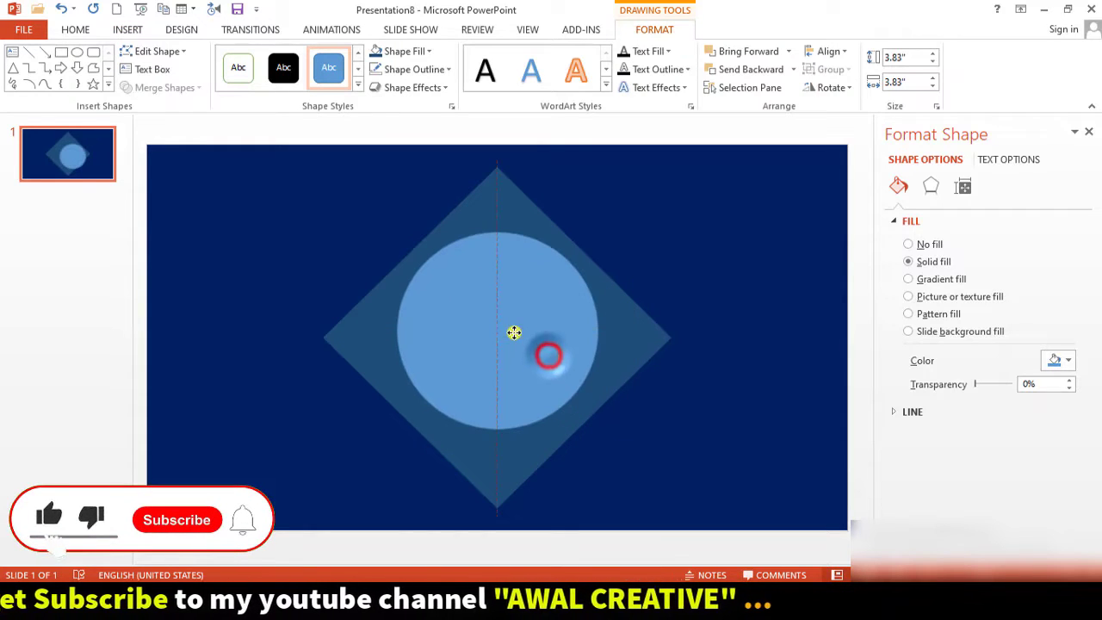
- Align the circle to centre and middle, then close the Format Shape pane
left_click(829, 51)
left_click(861, 90)
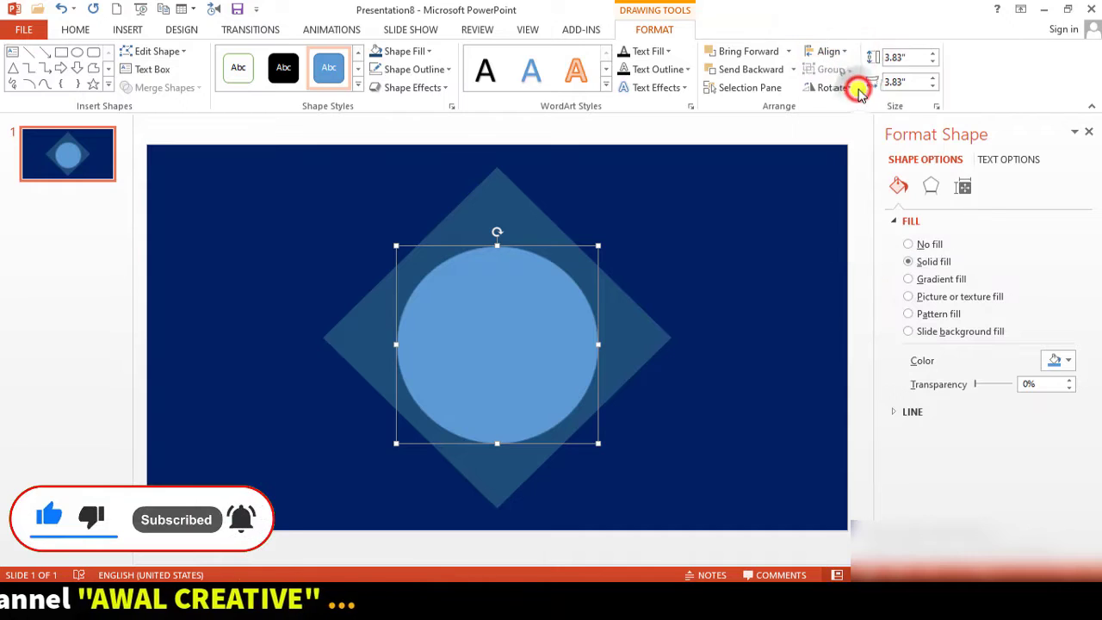
left_click(840, 51)
left_click(852, 148)
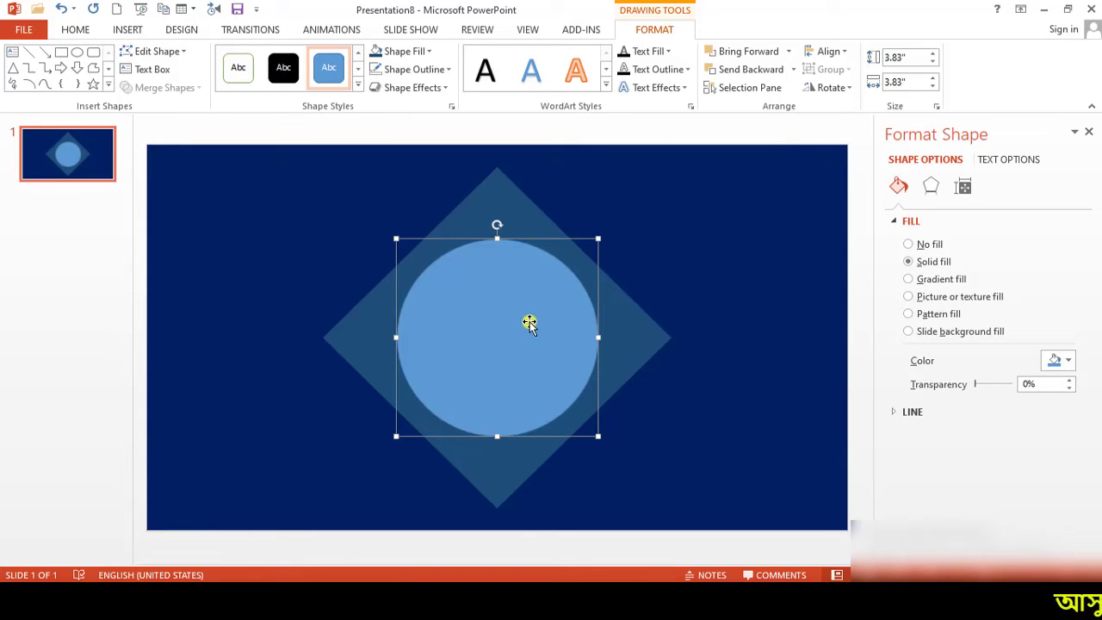
scroll(529, 343, "up", 4, "ctrl")
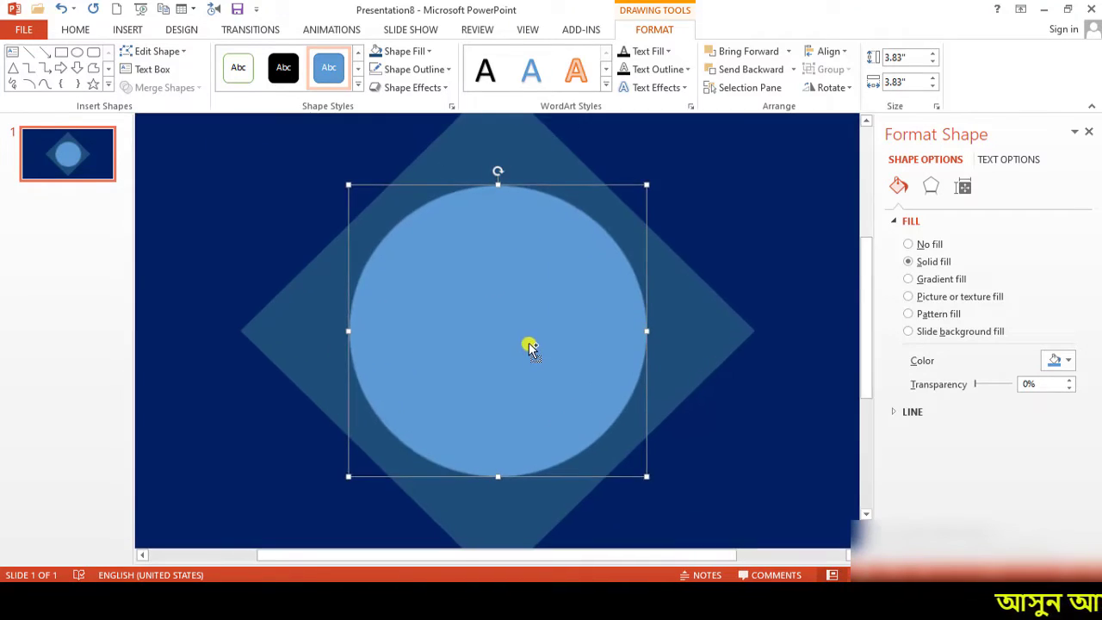
left_click(1090, 131)
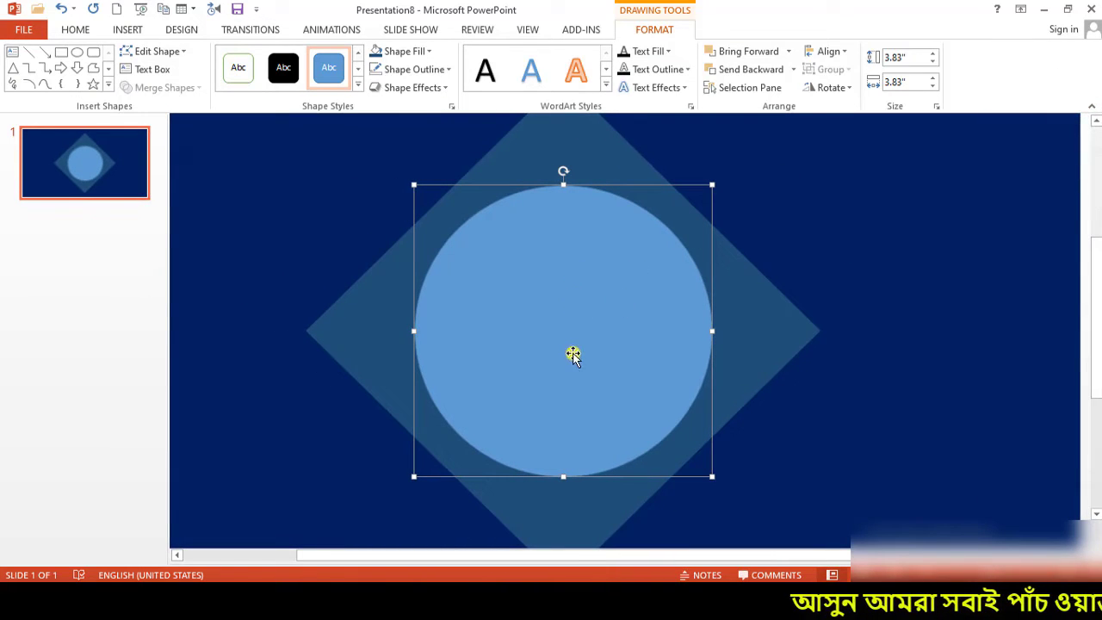
- Make the circle white with no outline and centre it over the diamond
left_click(563, 272)
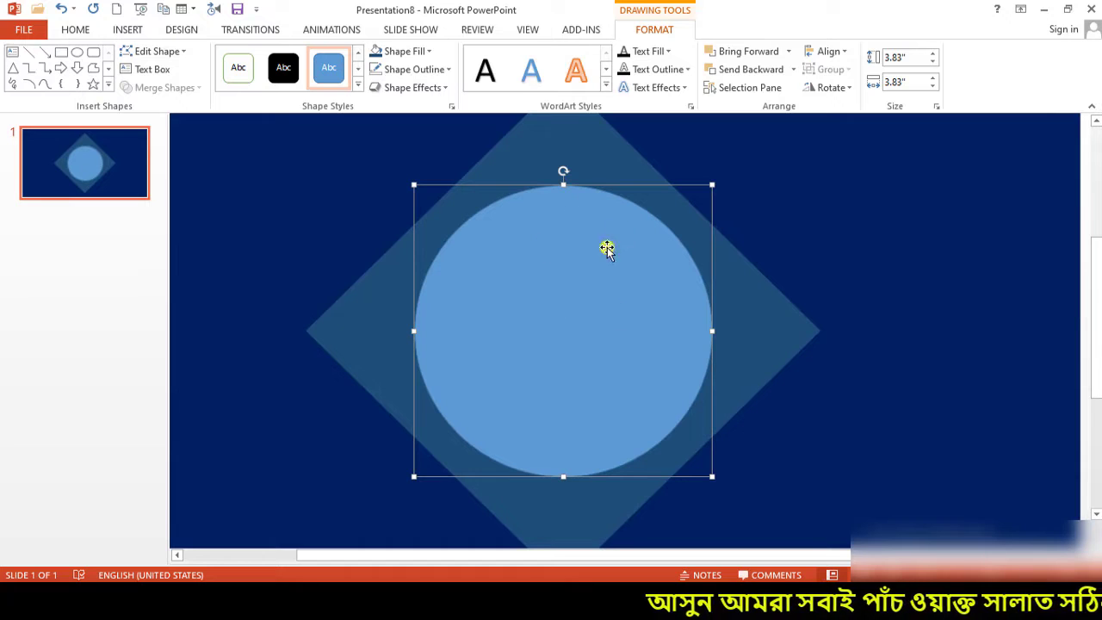
left_click(420, 52)
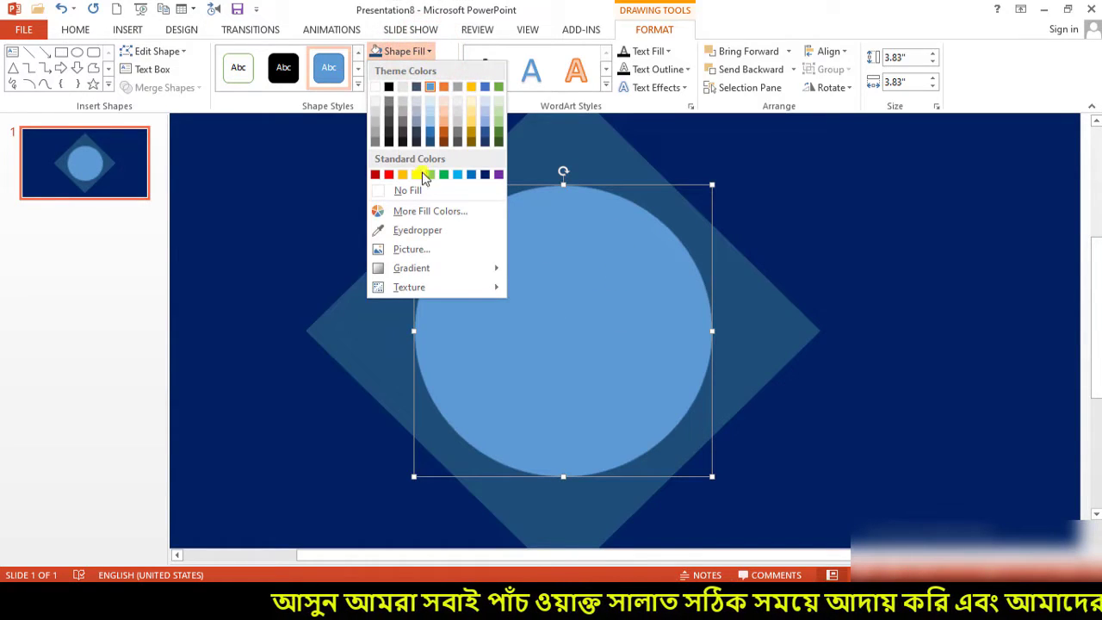
left_click(375, 86)
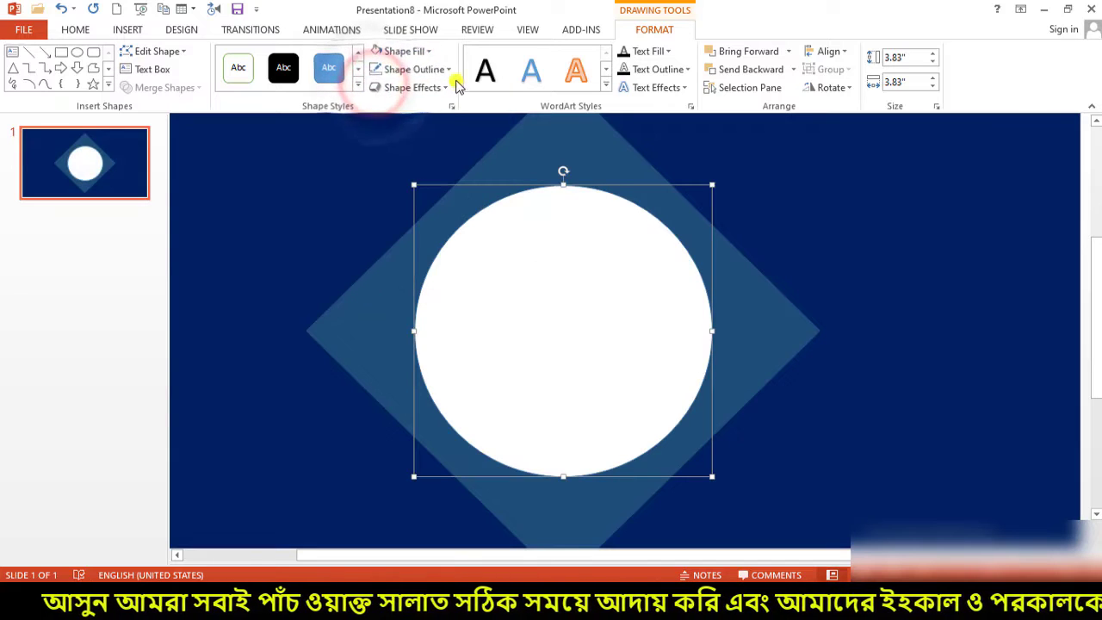
left_click(441, 69)
left_click(410, 210)
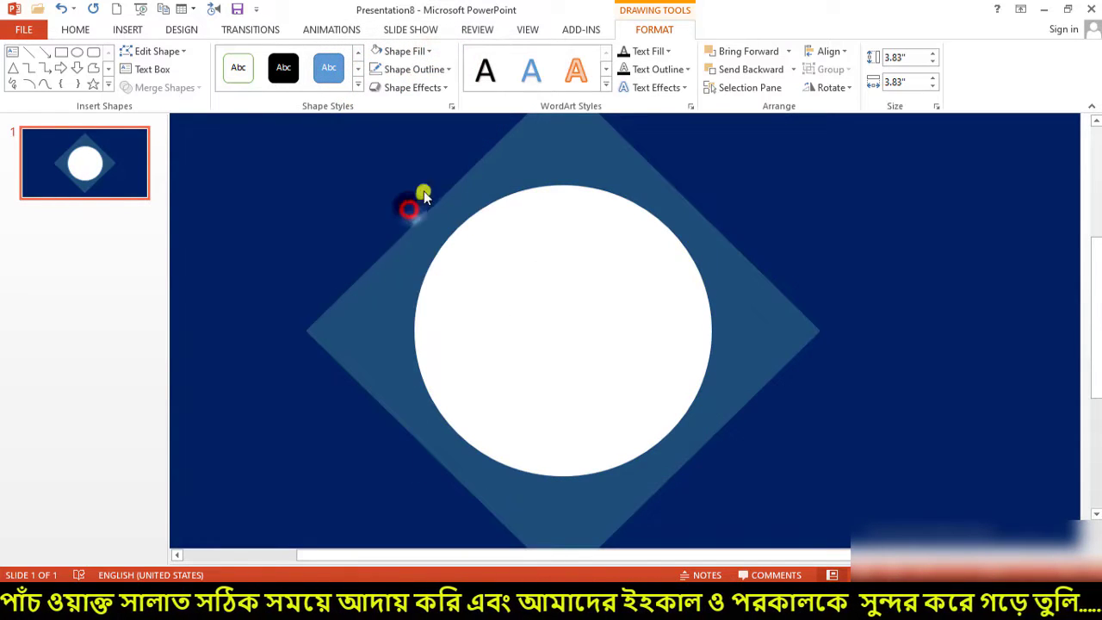
left_click(617, 296)
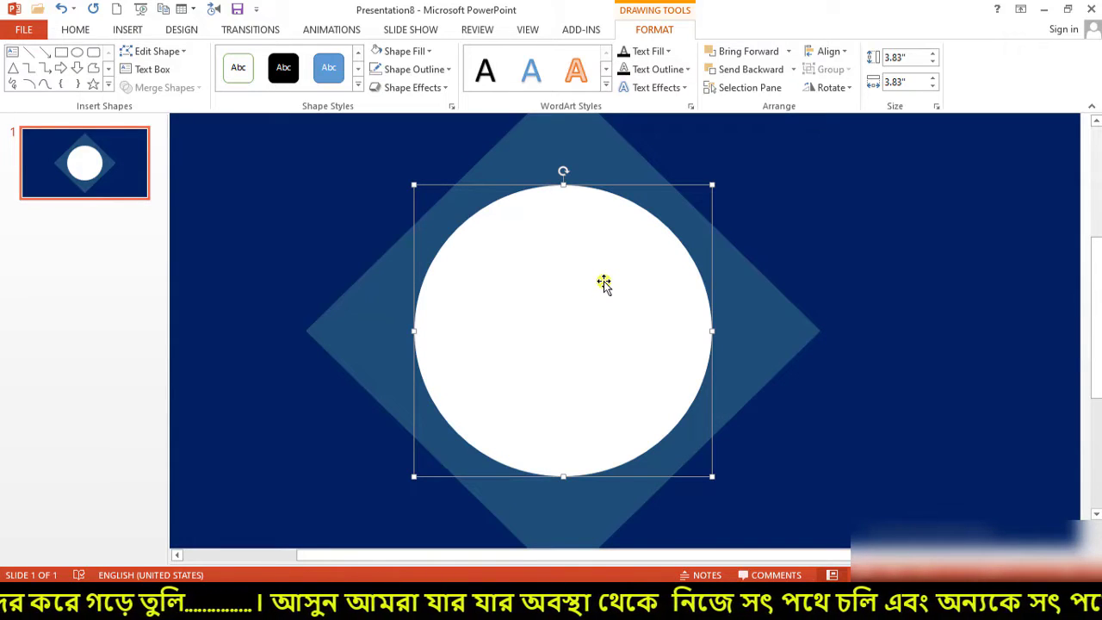
left_click_drag(604, 283, 587, 277)
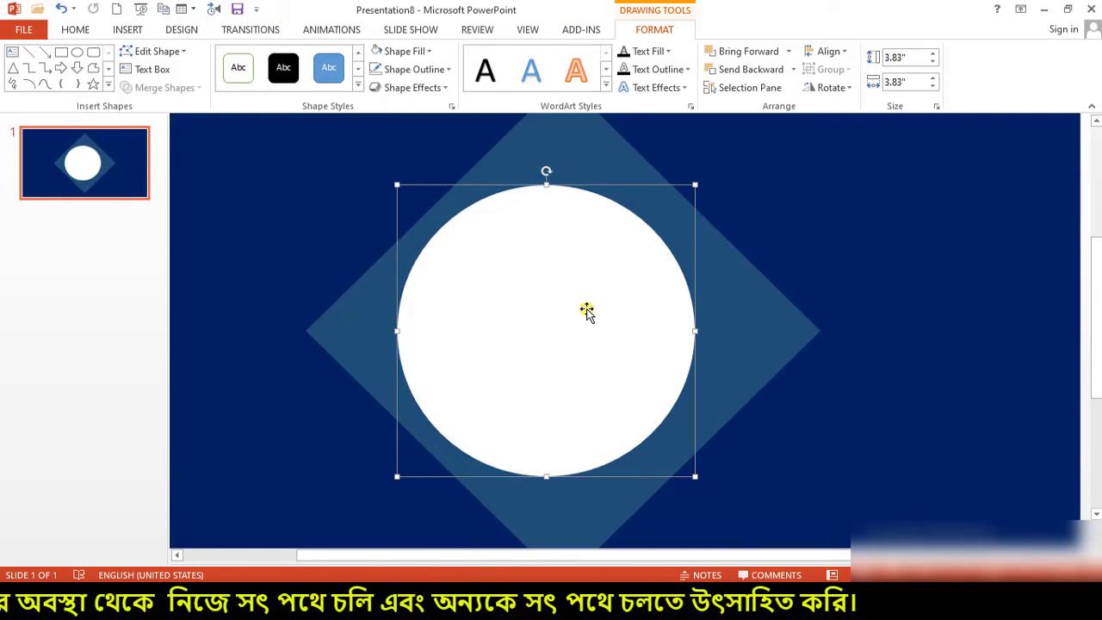
left_click_drag(586, 311, 583, 321)
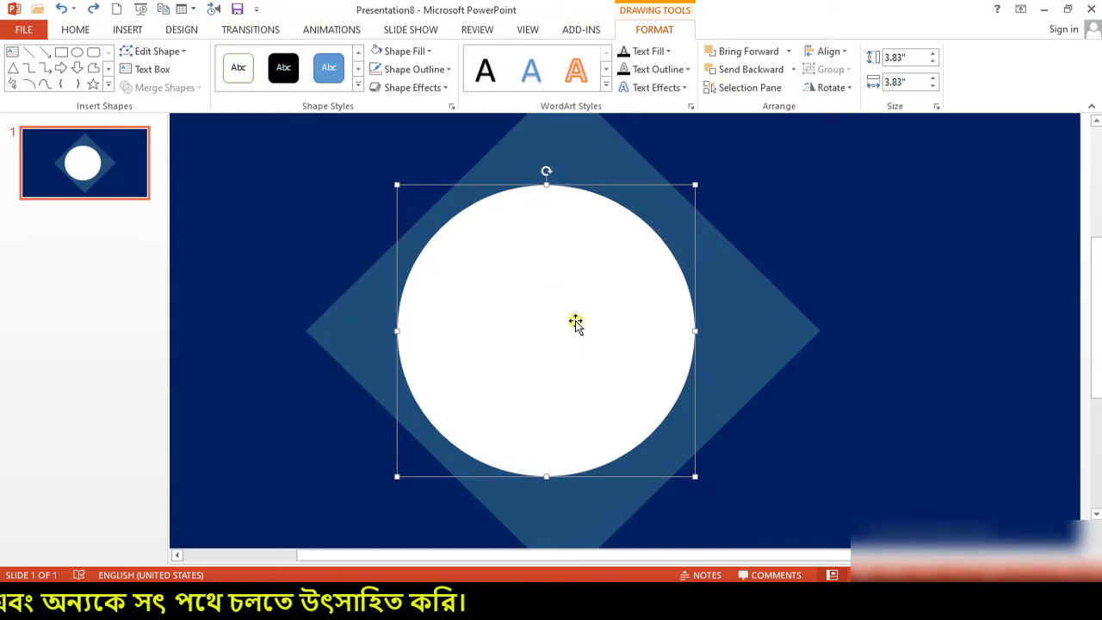
key("Right")
key("Right")
key("Right")
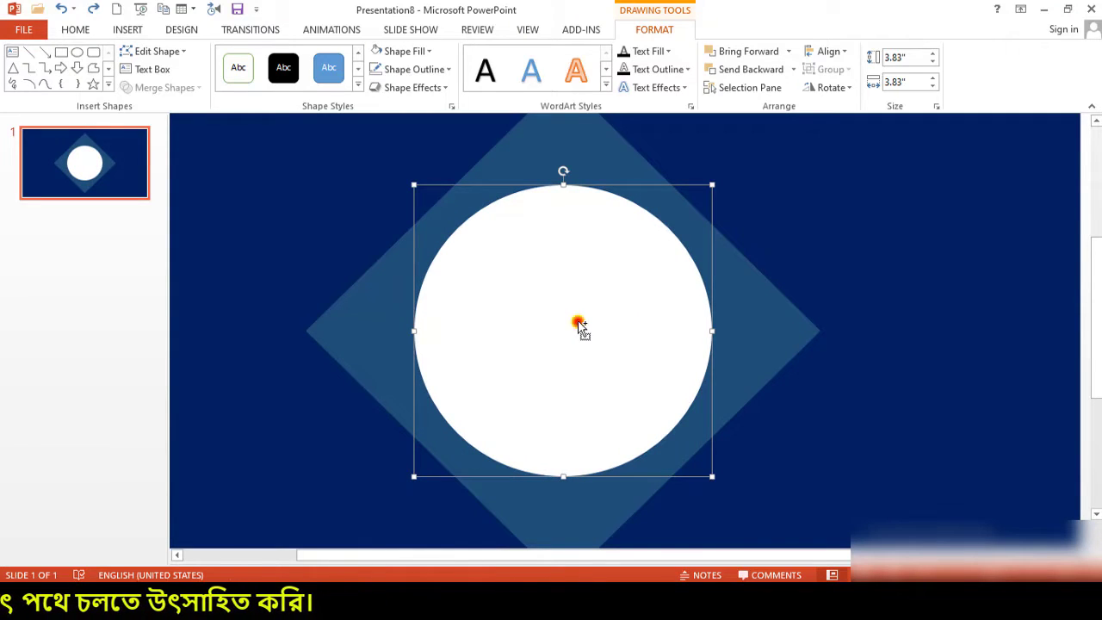
- Add a red, outline-free copy offset to leave a white crescent, then select both circles
left_click_drag(579, 325, 507, 324, "ctrl")
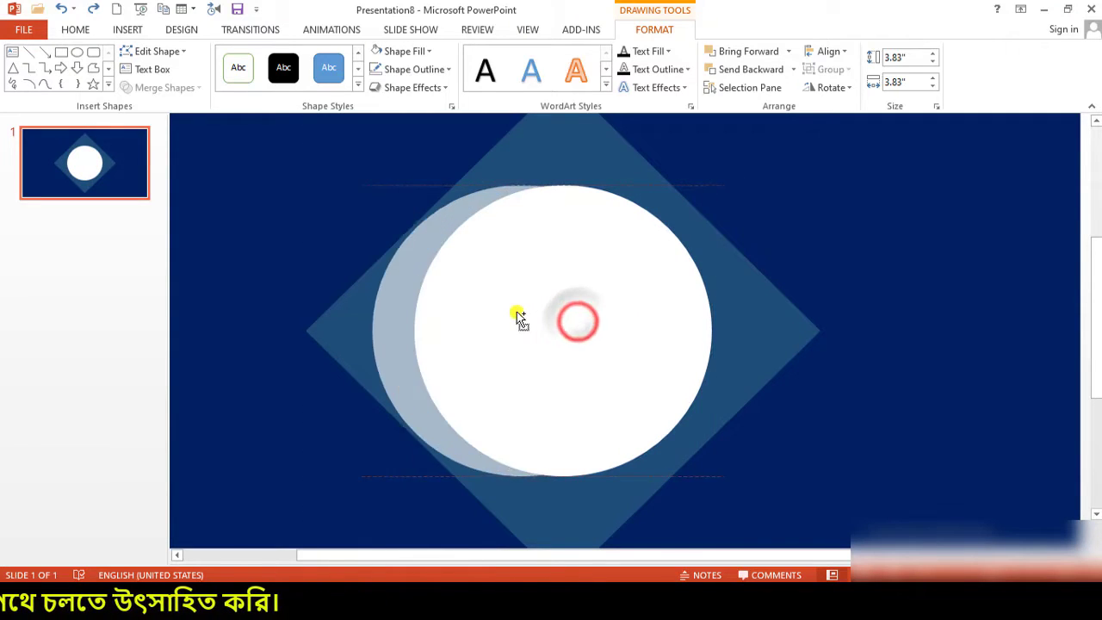
left_click(429, 50)
left_click(372, 173)
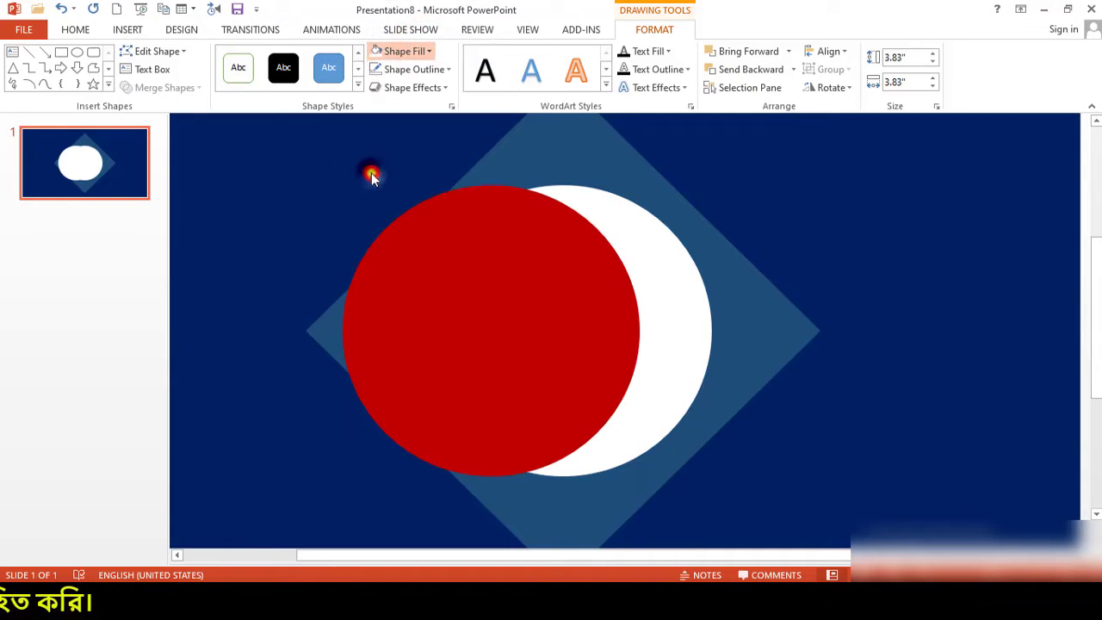
left_click(431, 69)
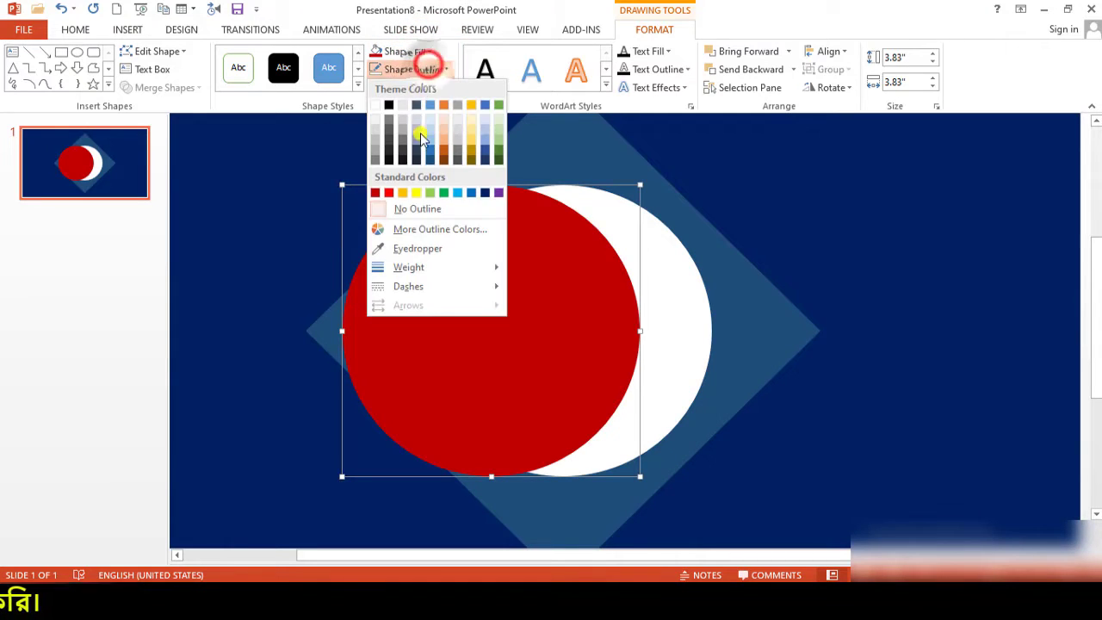
left_click(422, 209)
left_click_drag(524, 315, 584, 321)
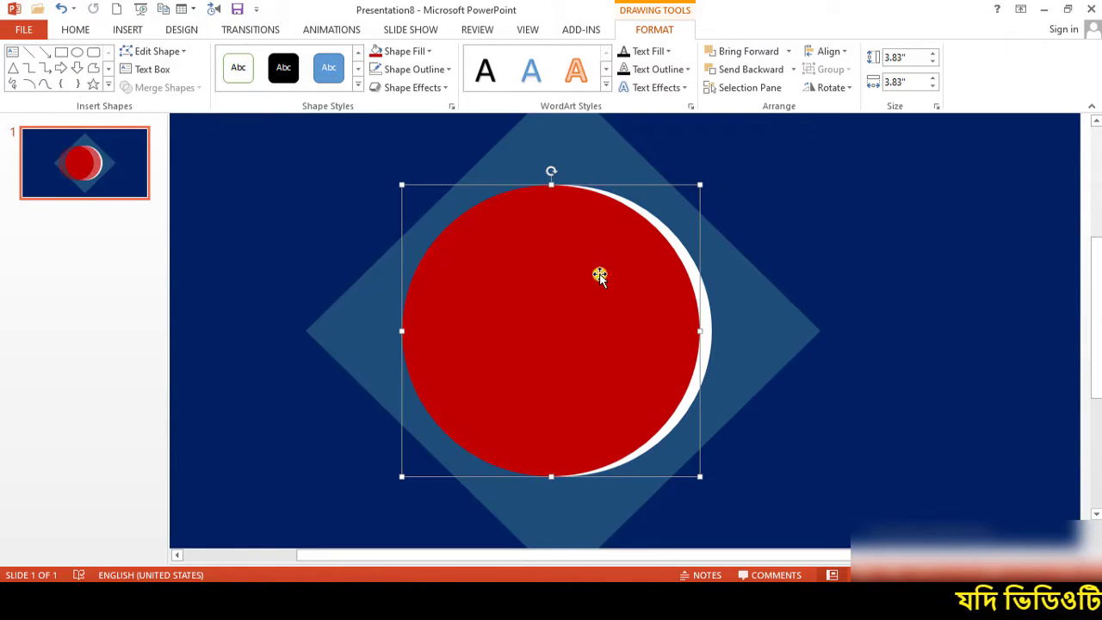
left_click(705, 312, "shift")
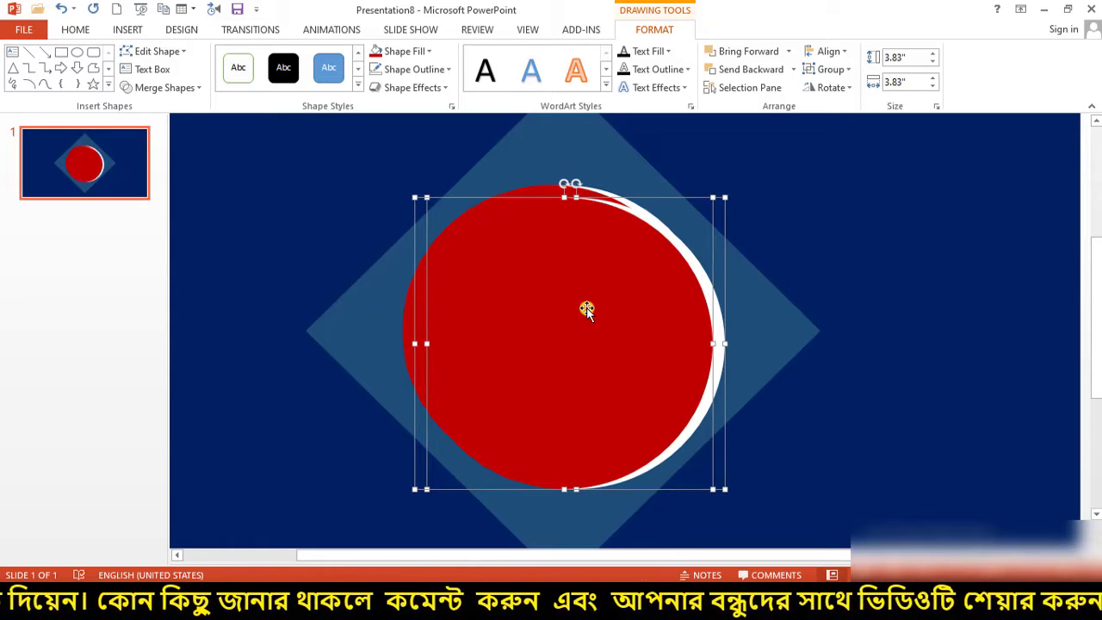
- Duplicate the circle pair, apply Merge Shapes > Fragment, and delete the inner piece
left_click_drag(586, 314, 909, 235)
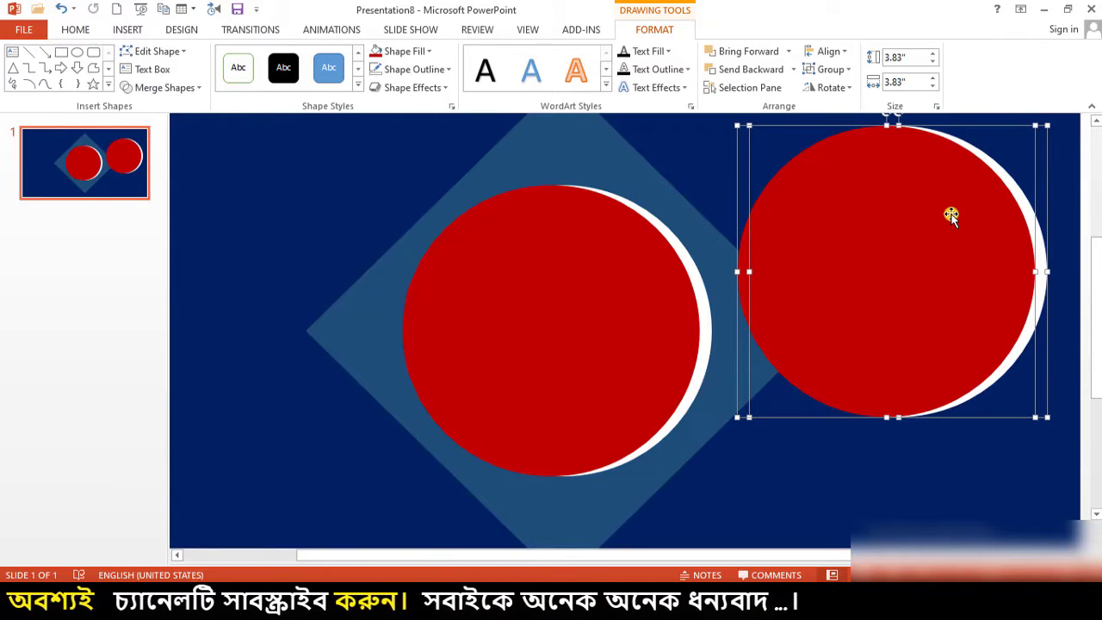
left_click(652, 30)
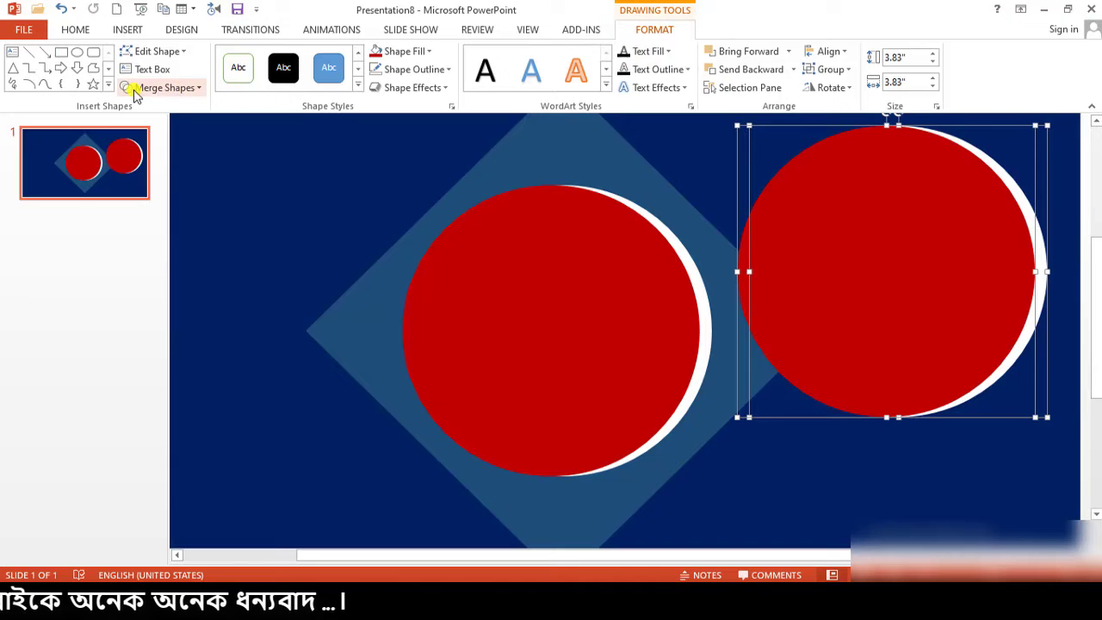
left_click(199, 89)
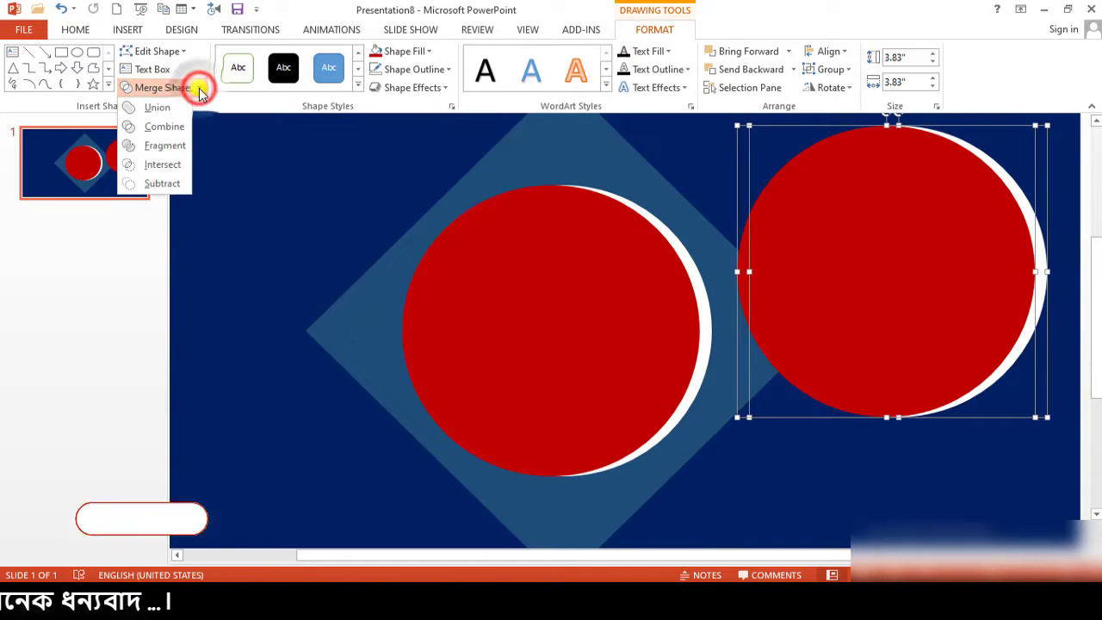
left_click(164, 146)
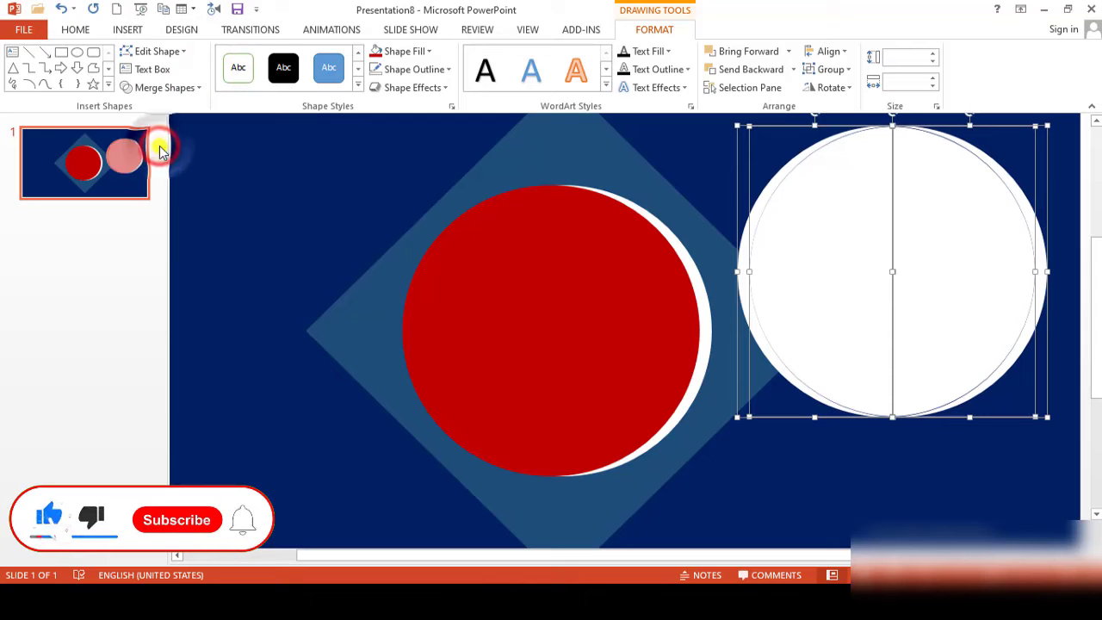
left_click(896, 451)
left_click(910, 295)
key("Delete")
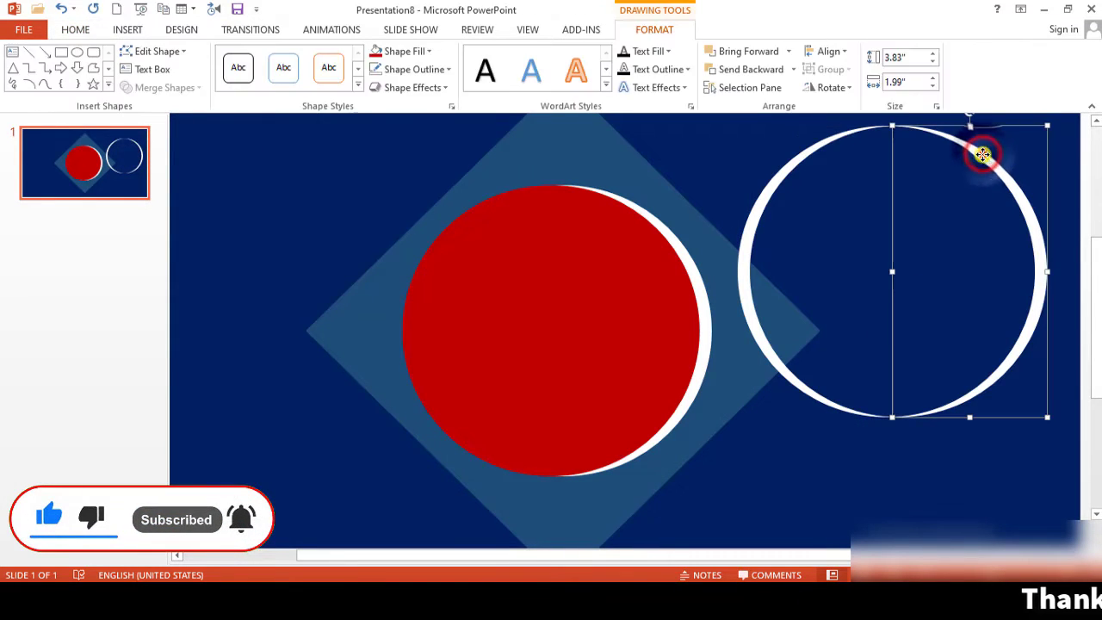
- Delete the right crescent and fit the left one against the red circle's left edge
left_click_drag(983, 155, 985, 241)
left_click(791, 161)
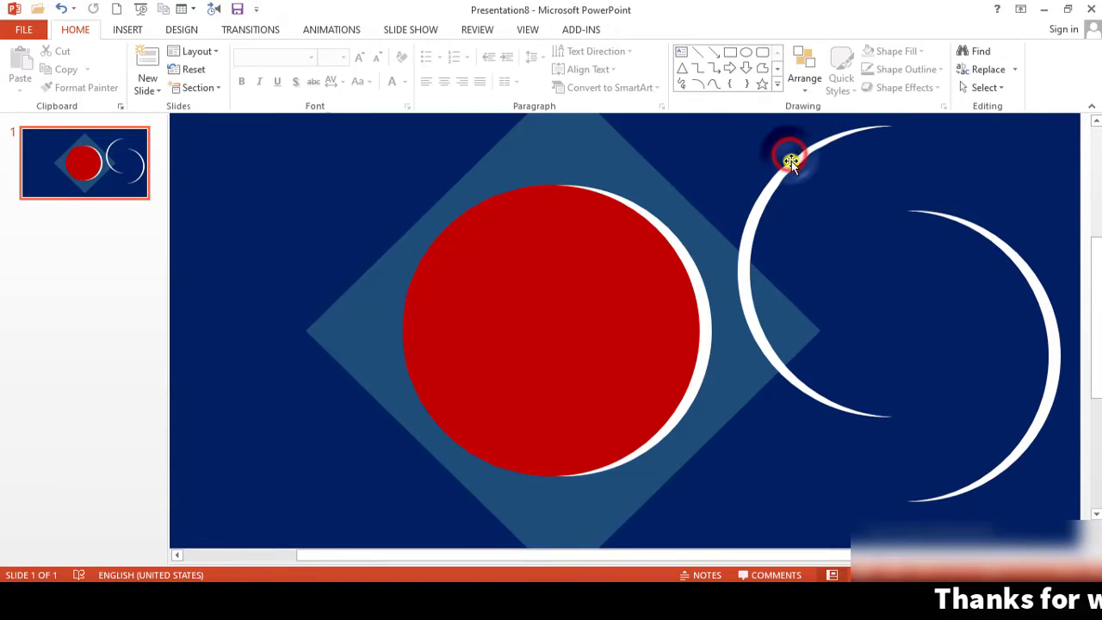
left_click_drag(794, 126, 781, 156)
left_click(986, 231)
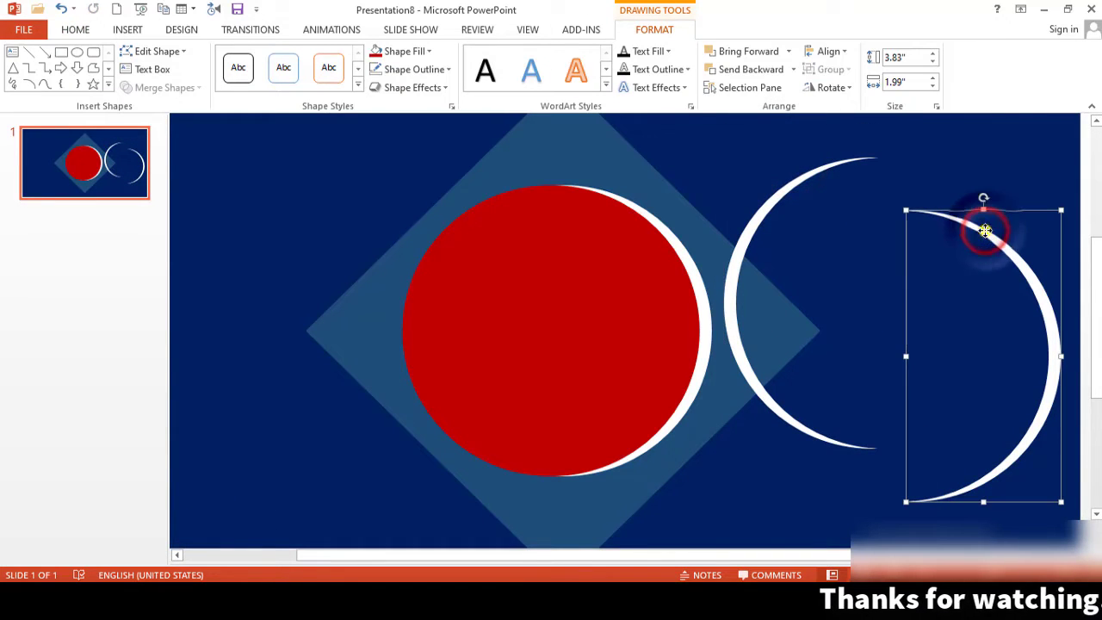
key("Delete")
left_click(769, 200)
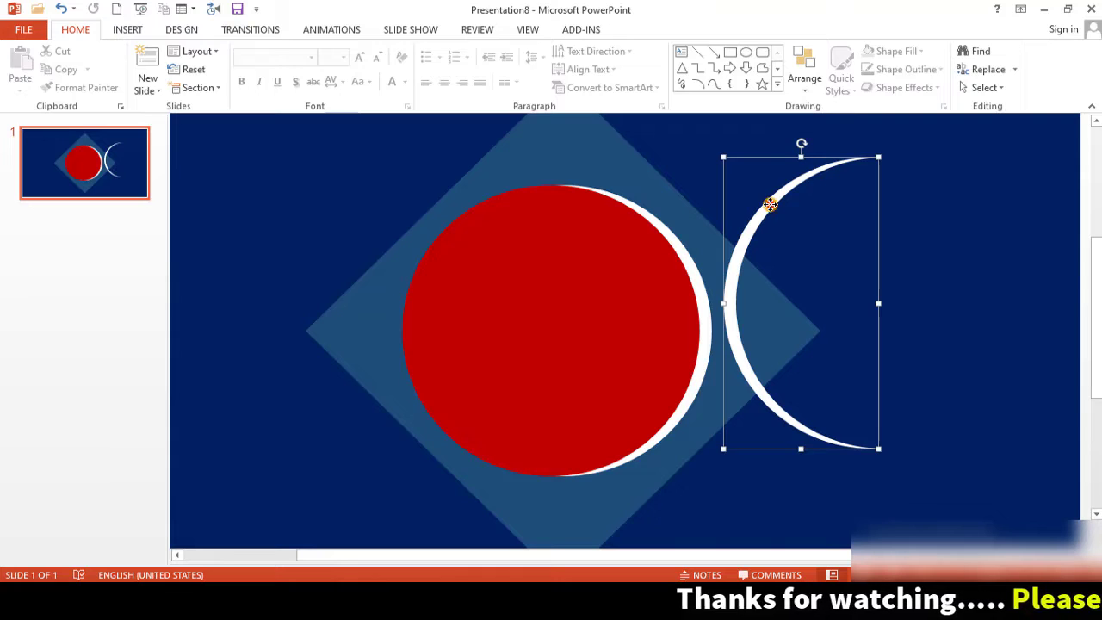
mouse_move(769, 200)
left_mouse_down()
mouse_move(526, 241)
mouse_move(448, 229)
left_mouse_up()
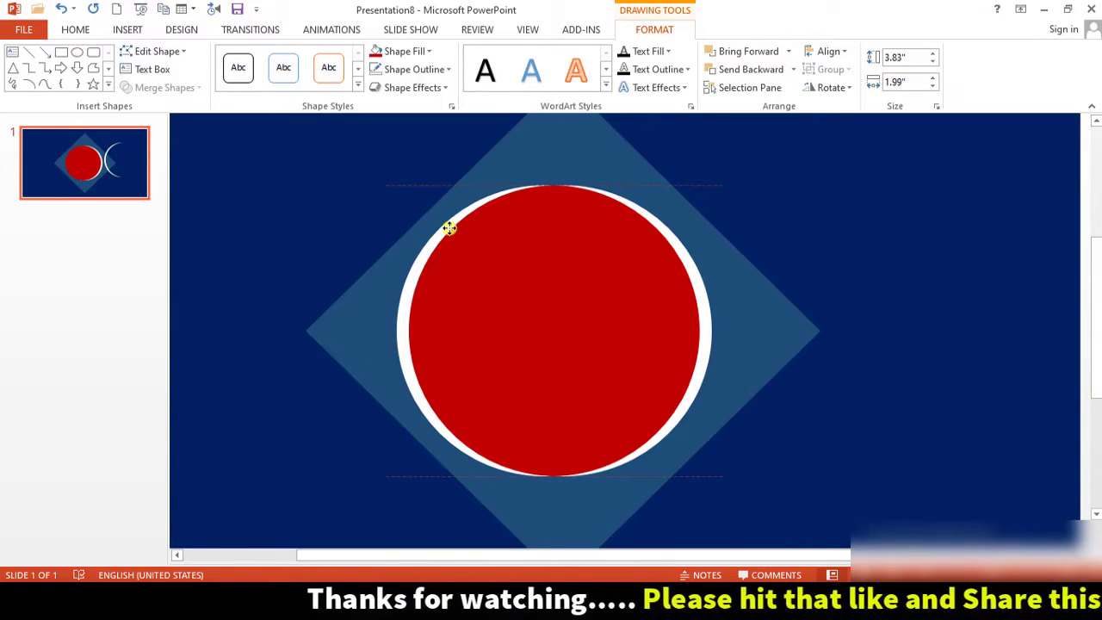
left_click_drag(449, 228, 449, 228)
key("ctrl+Right")
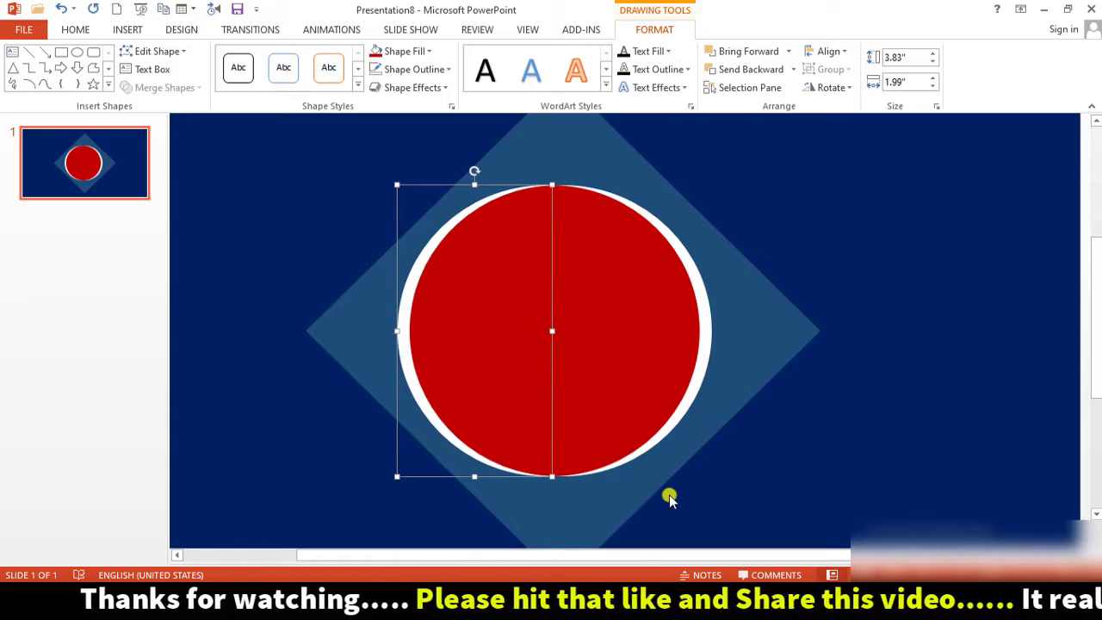
key("ctrl+Right")
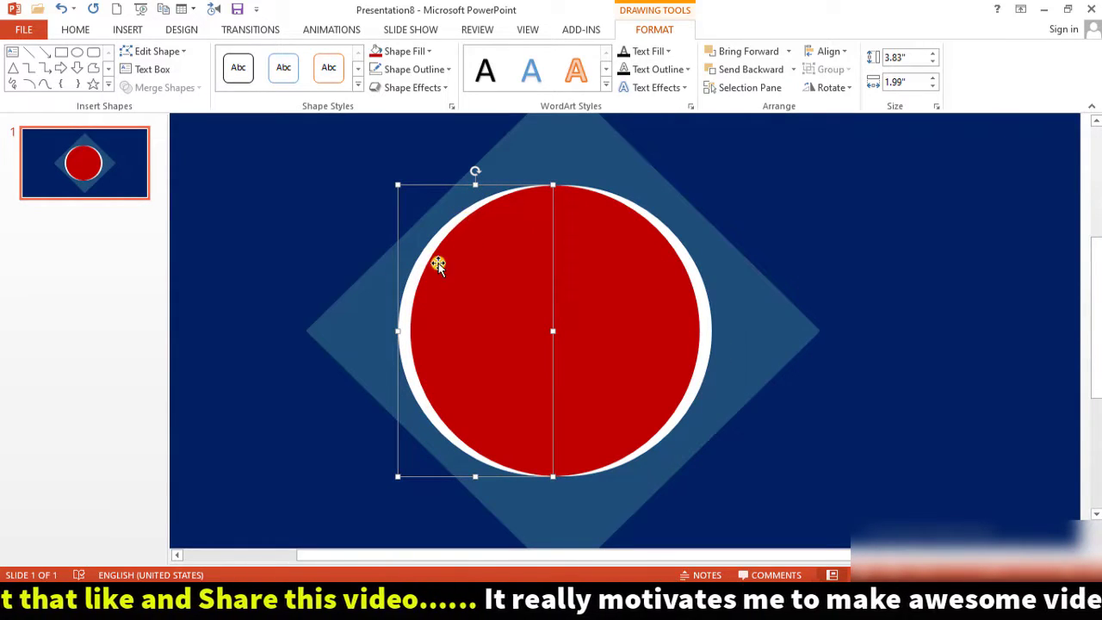
- Colour the left crescent black and group it with the red circle and white crescent
left_click(426, 51)
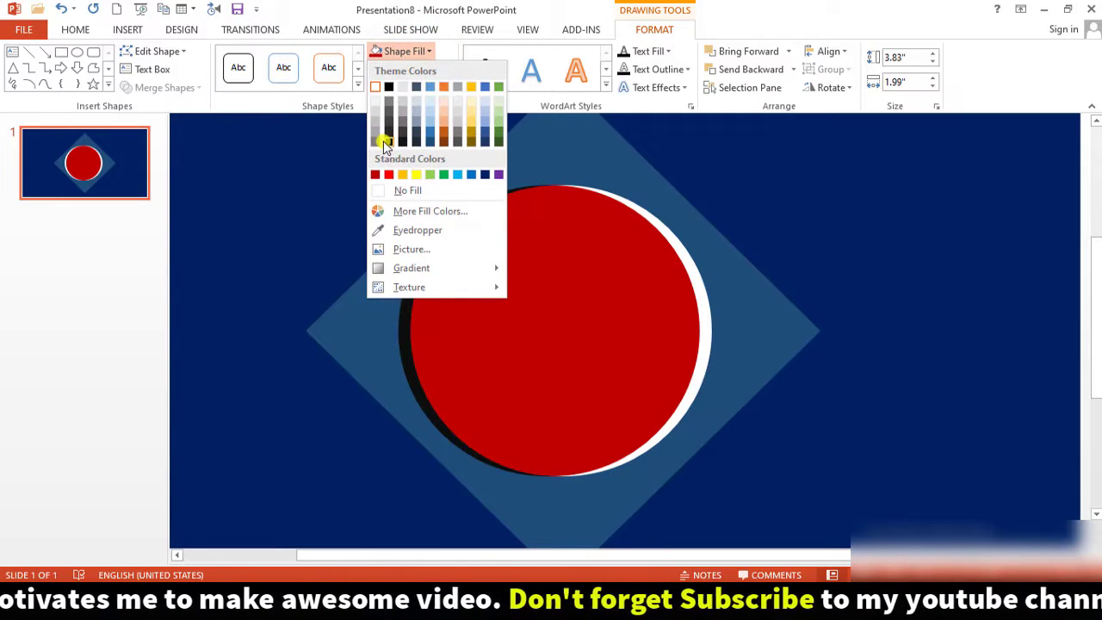
left_click(385, 143)
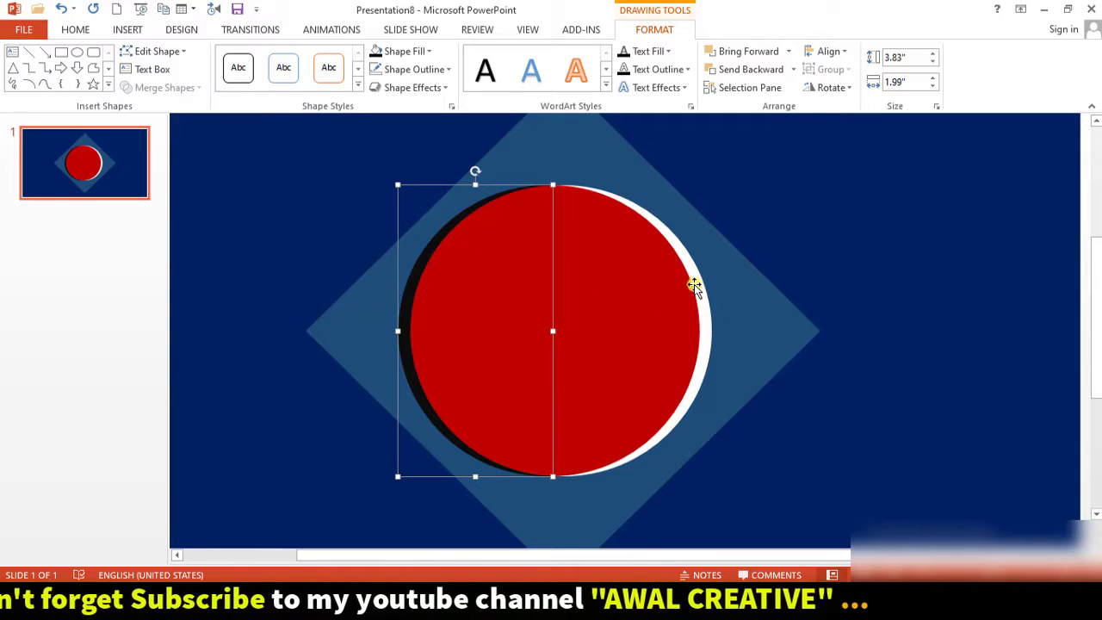
left_click(585, 253, "shift")
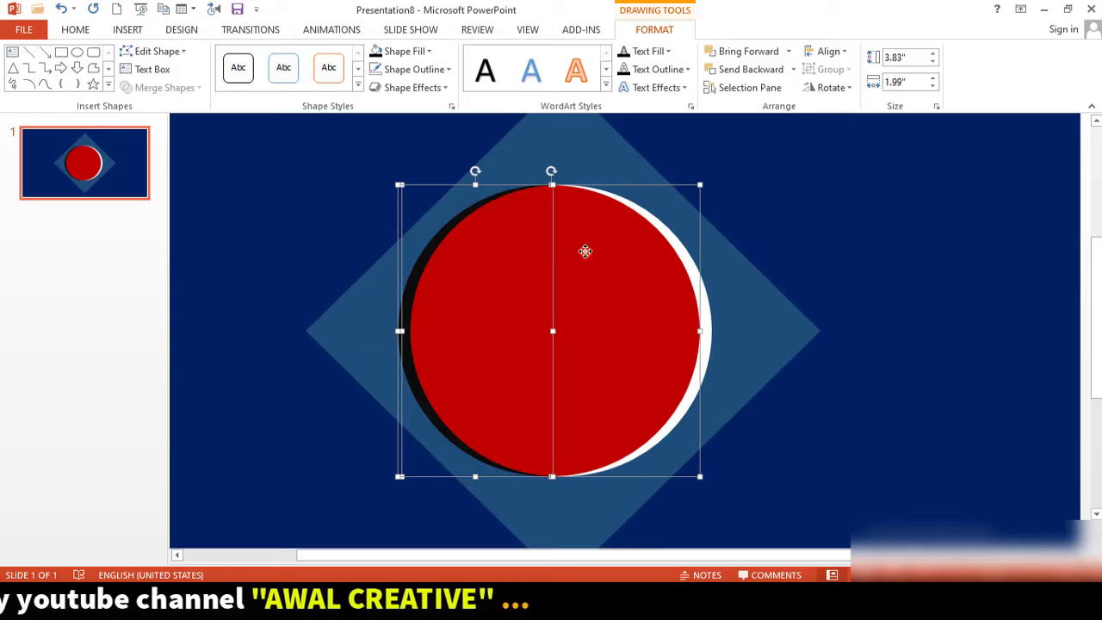
left_click(704, 308, "shift")
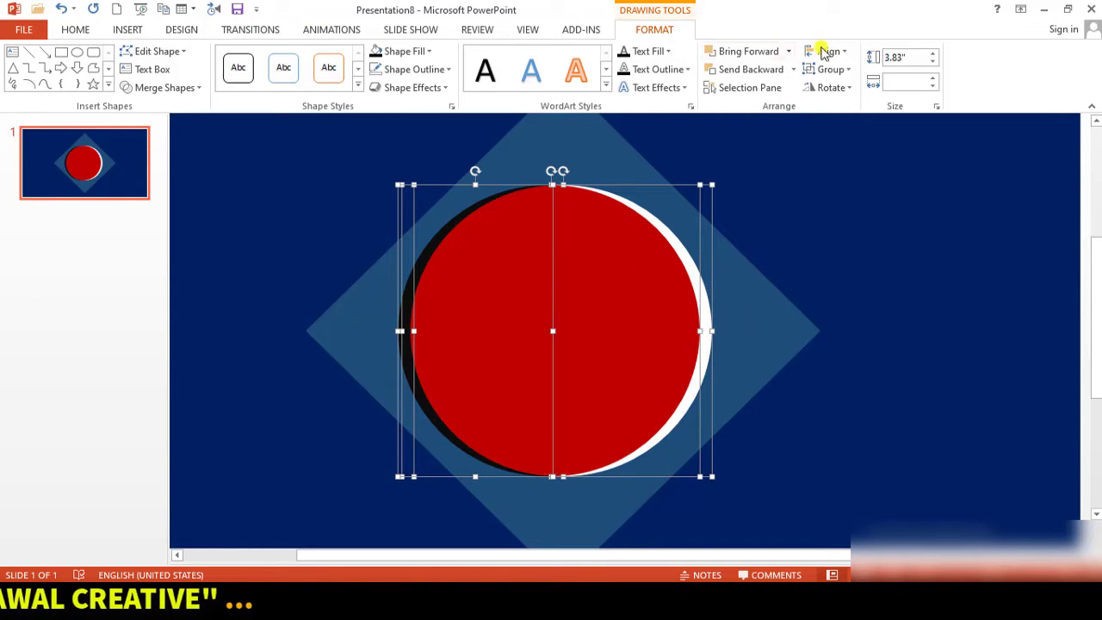
left_click(842, 71)
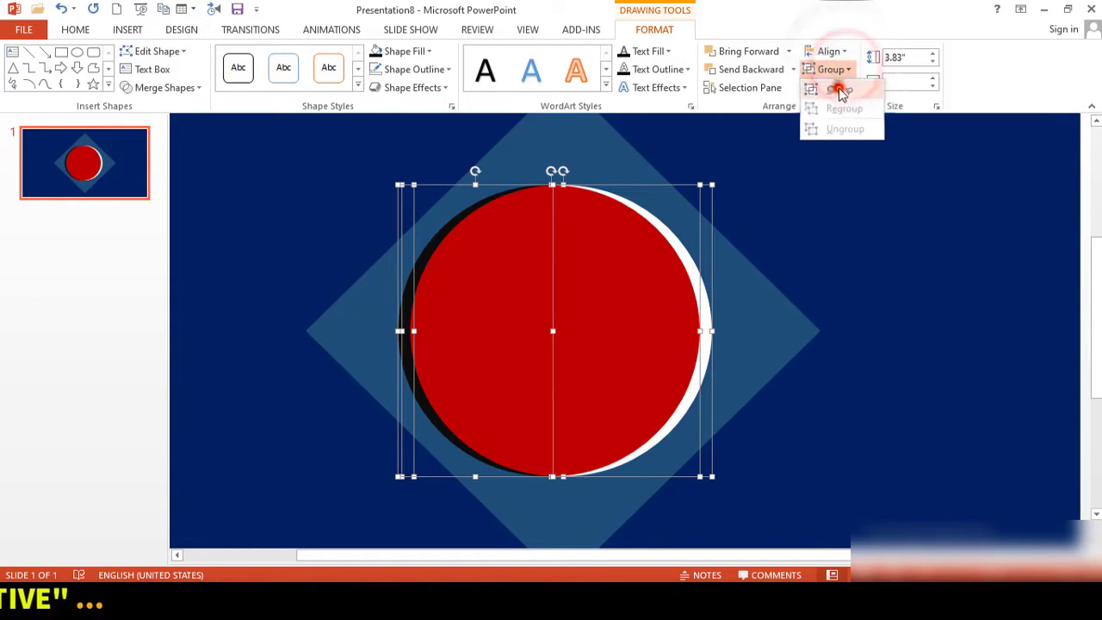
left_click(832, 87)
mouse_move(534, 322)
left_mouse_down()
mouse_move(547, 321)
mouse_move(536, 322)
left_mouse_up()
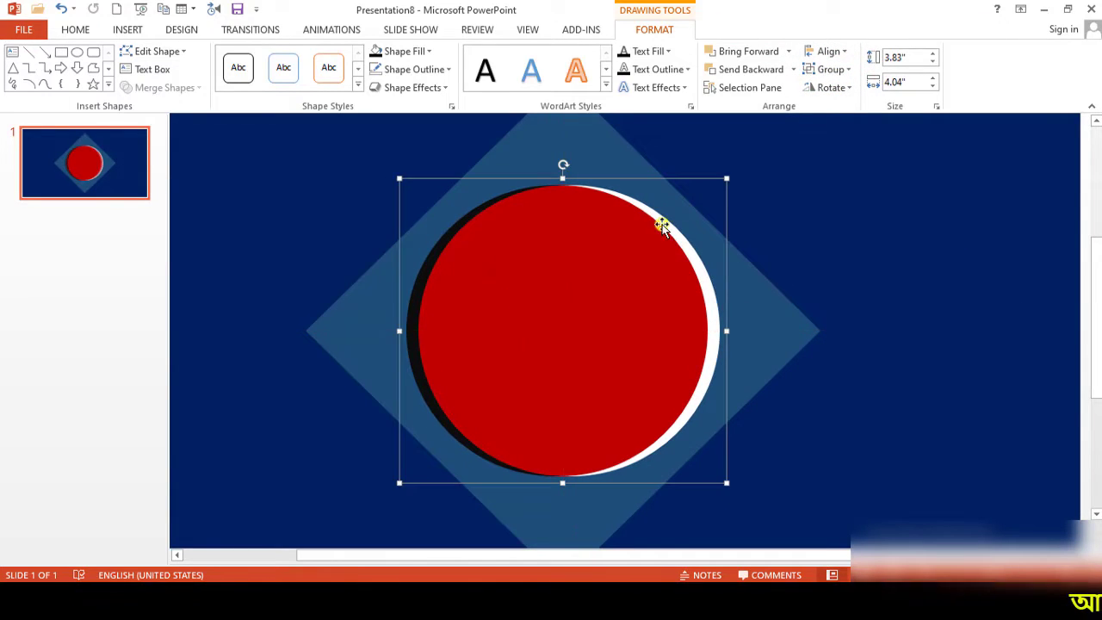
left_click(867, 257)
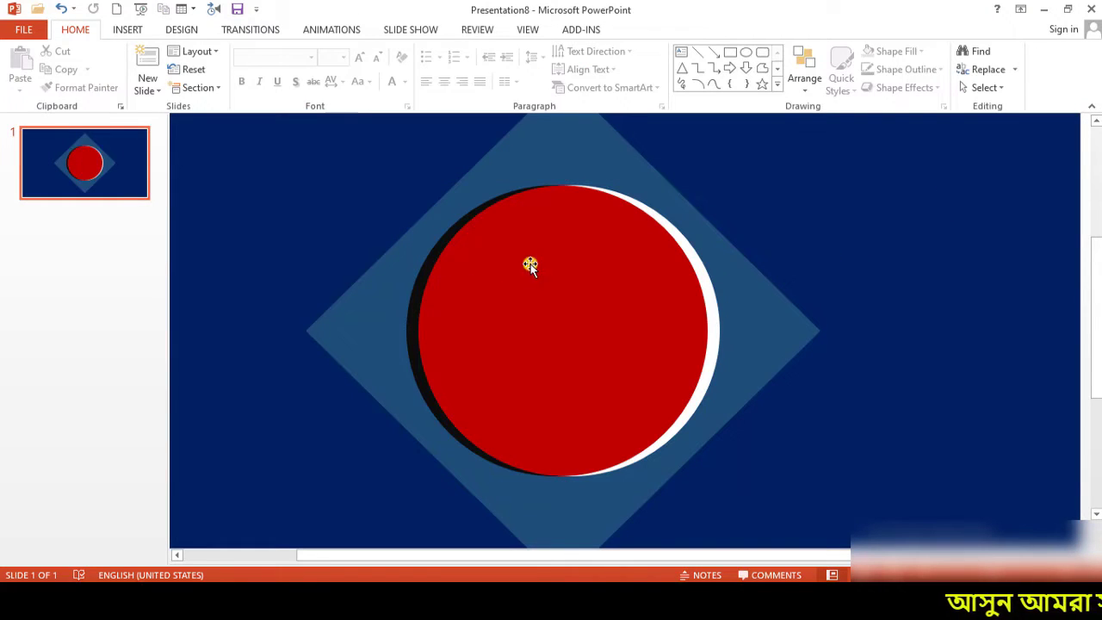
- Draw a small white, outline-free diamond to the right of the red circle
left_click(553, 271)
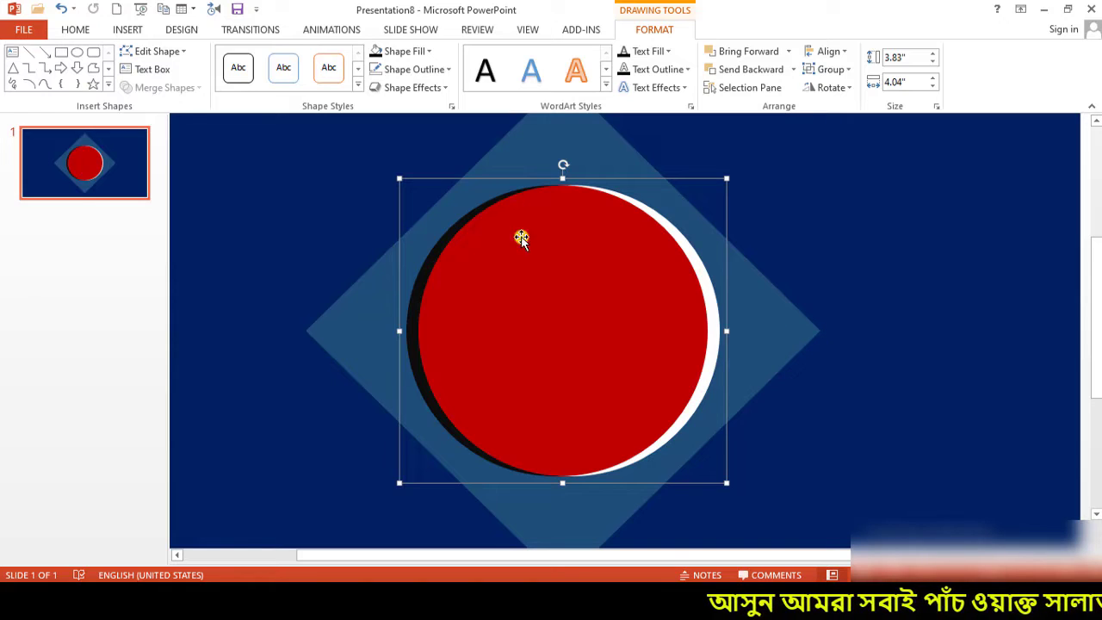
left_click(61, 53)
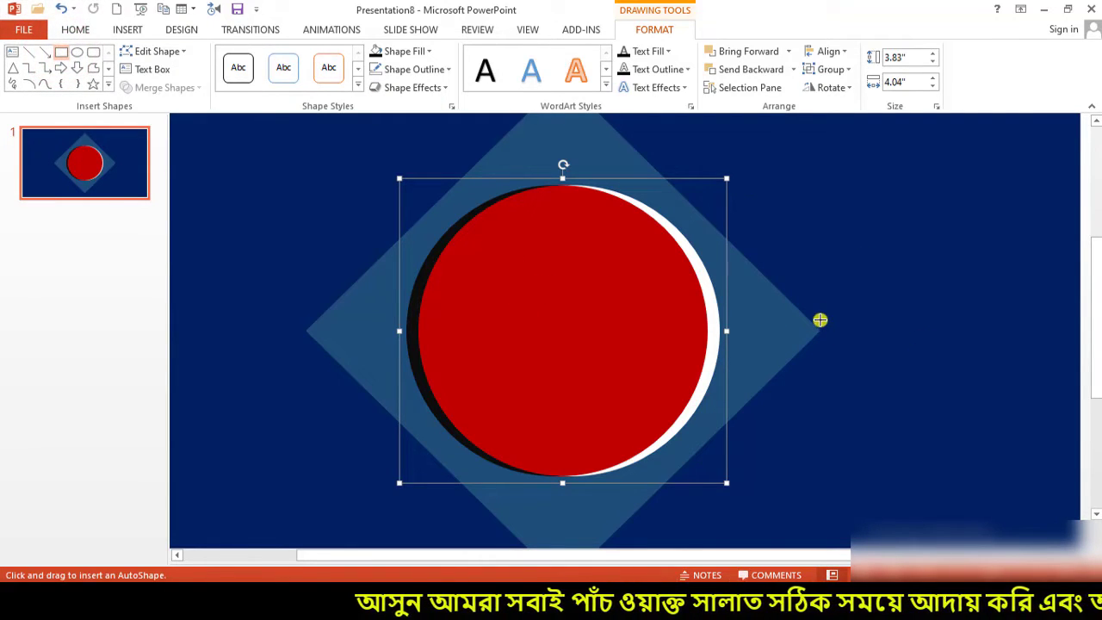
mouse_move(825, 312)
left_mouse_down()
mouse_move(934, 342)
mouse_move(916, 329)
left_mouse_up()
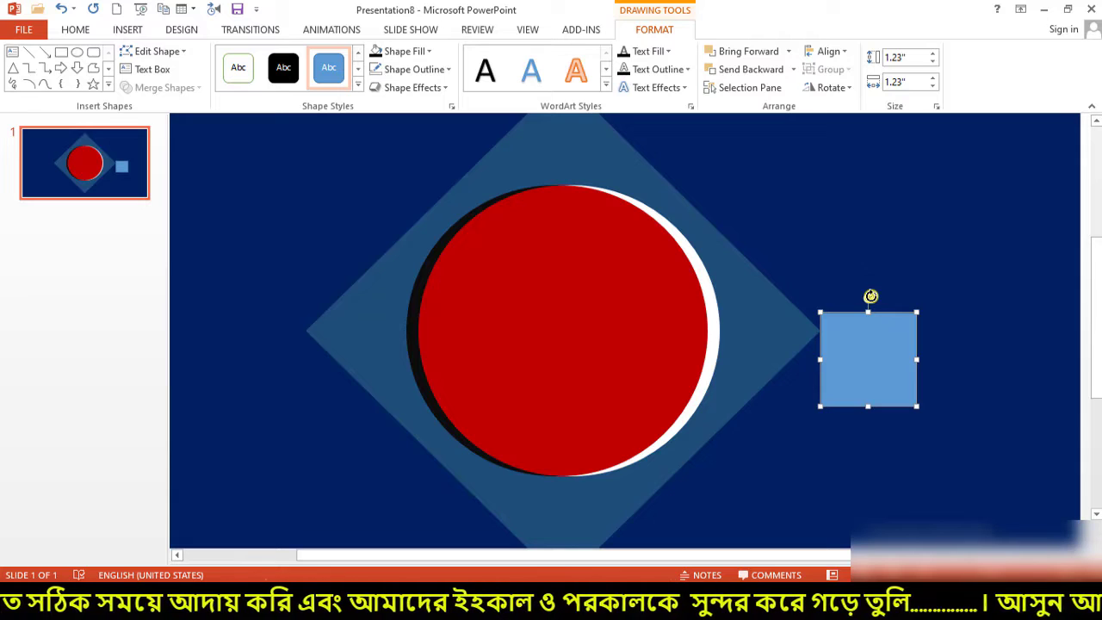
left_click_drag(872, 296, 937, 314)
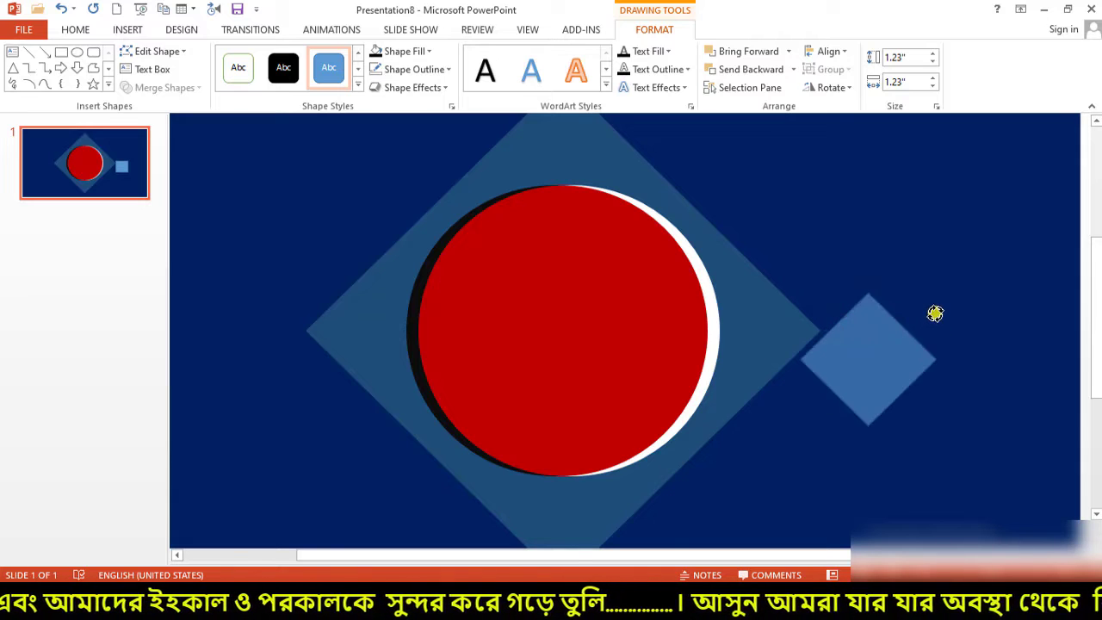
left_click_drag(873, 369, 890, 337)
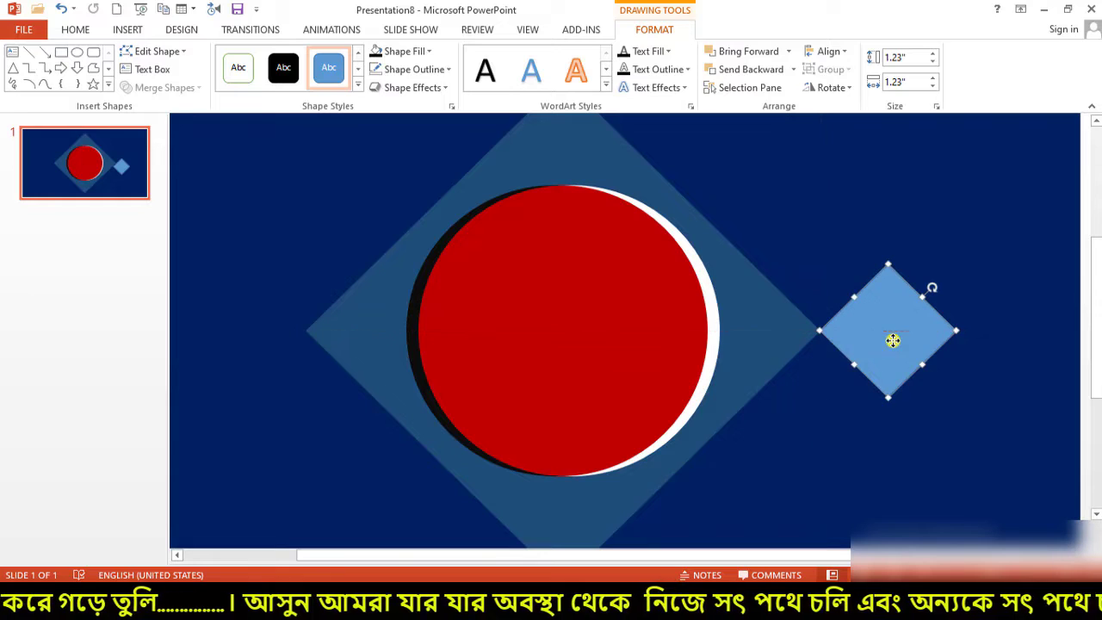
left_click(421, 52)
left_click(378, 87)
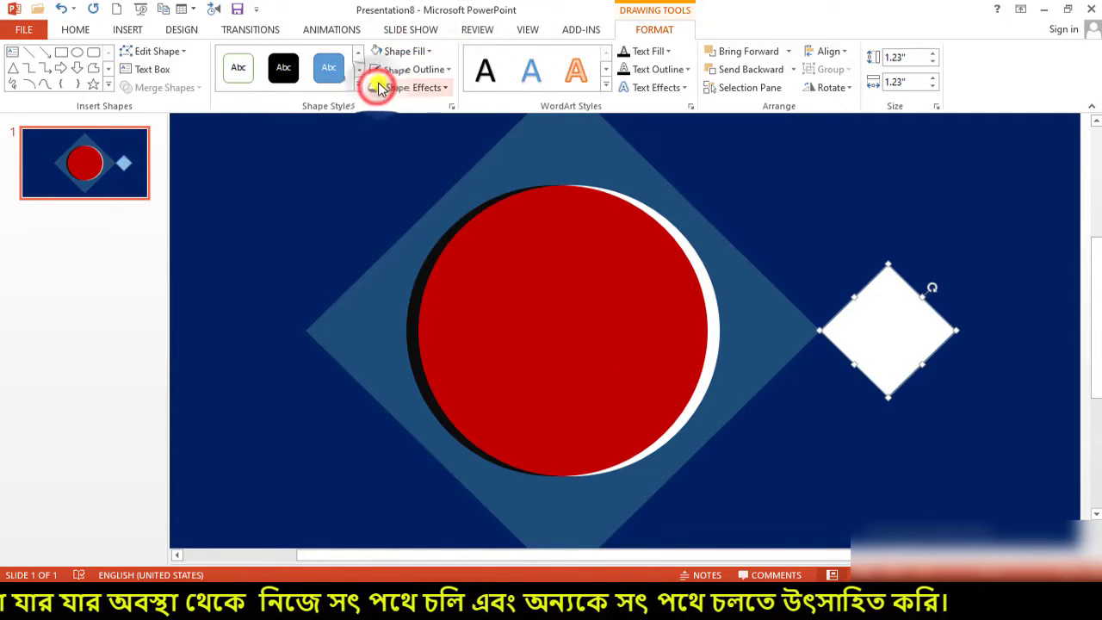
left_click(441, 69)
left_click(419, 206)
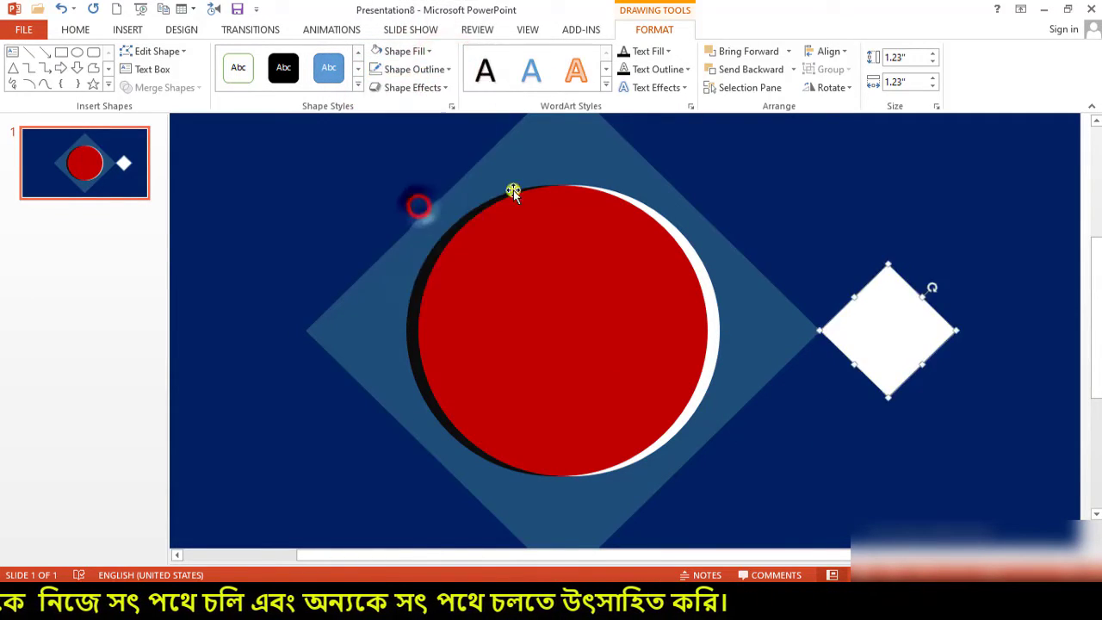
- Duplicate the small diamond, shrink the copy, and fill it dark blue to form a hollow frame
left_click(891, 308)
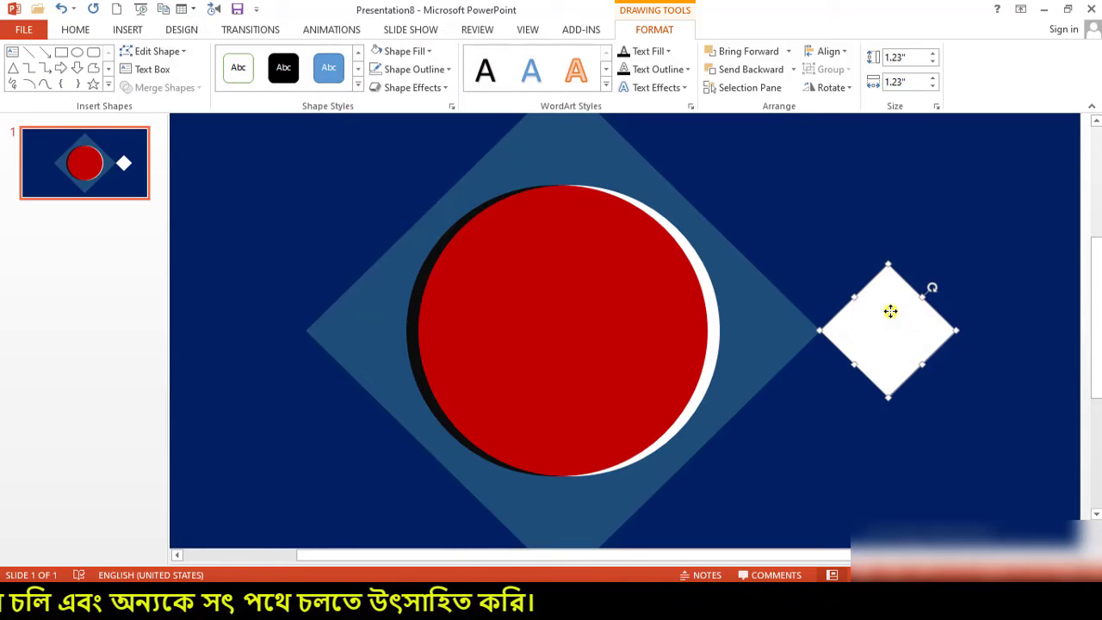
key("Right")
key("Right")
key("Down")
key("Down")
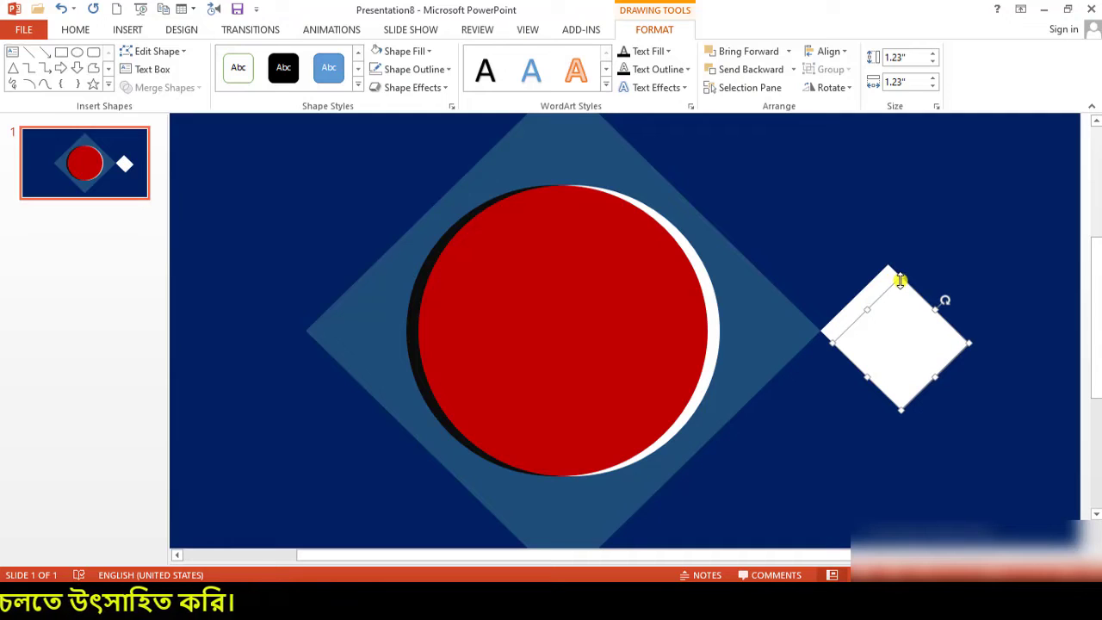
left_click_drag(900, 280, 905, 349)
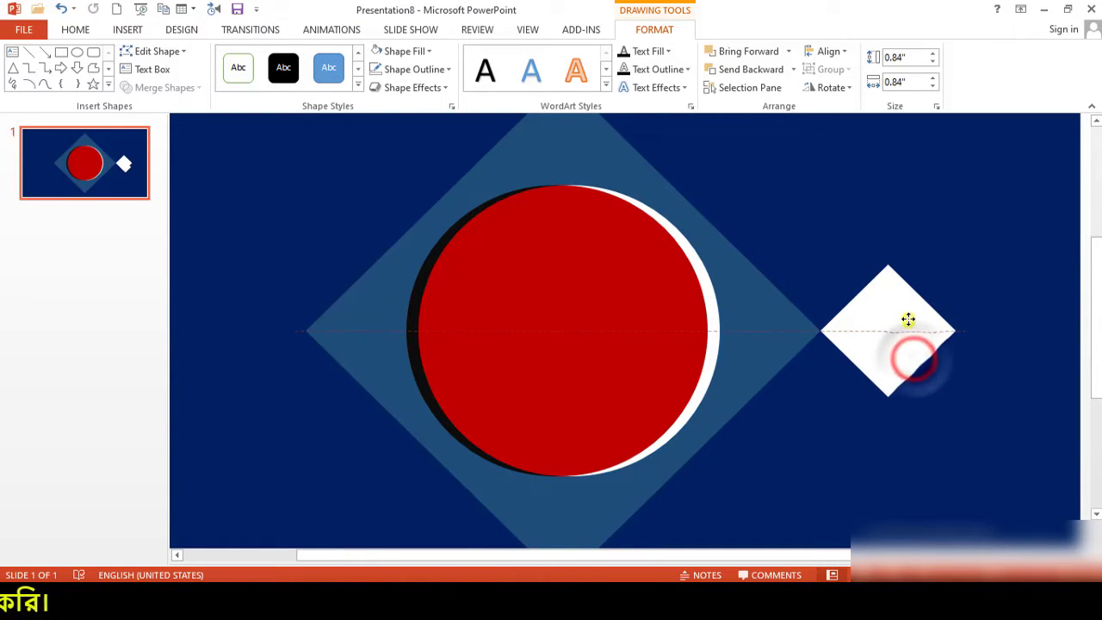
left_click(904, 320)
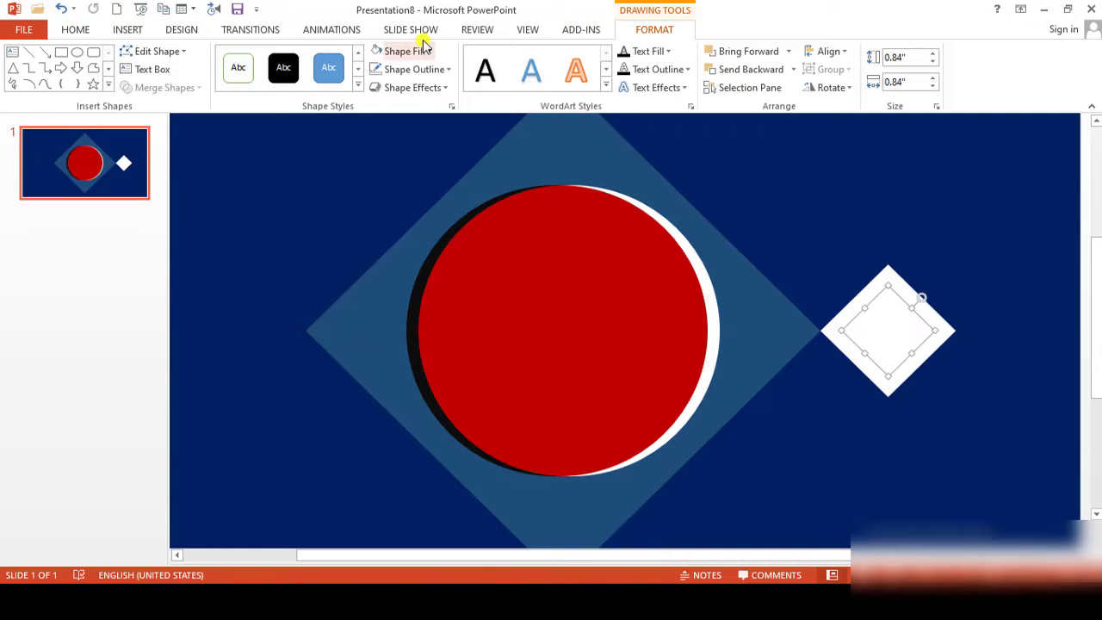
left_click(429, 52)
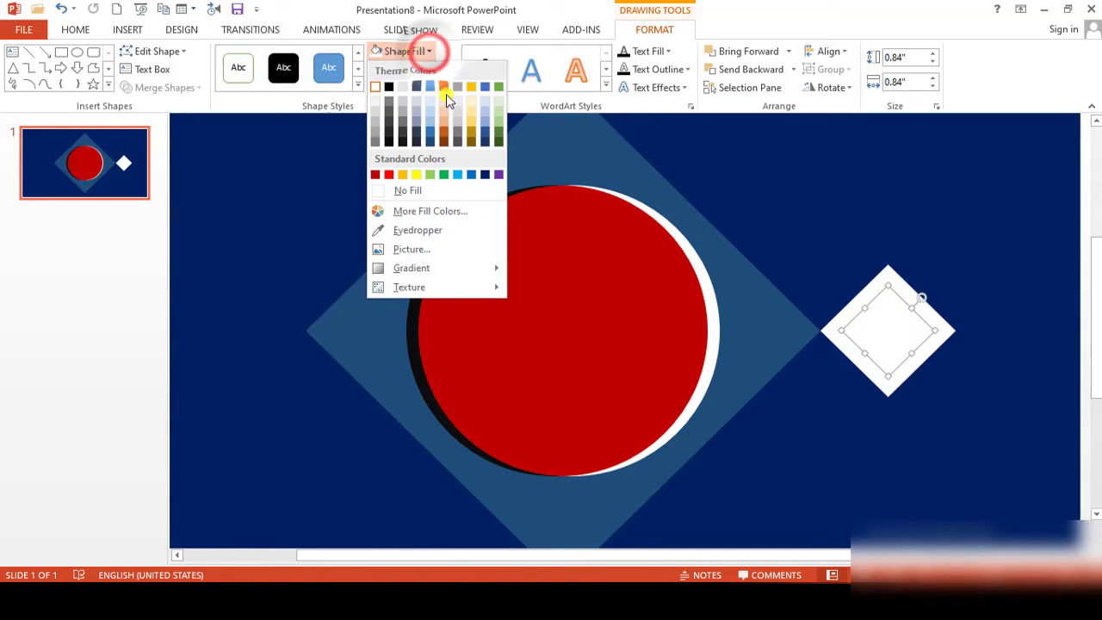
left_click(485, 175)
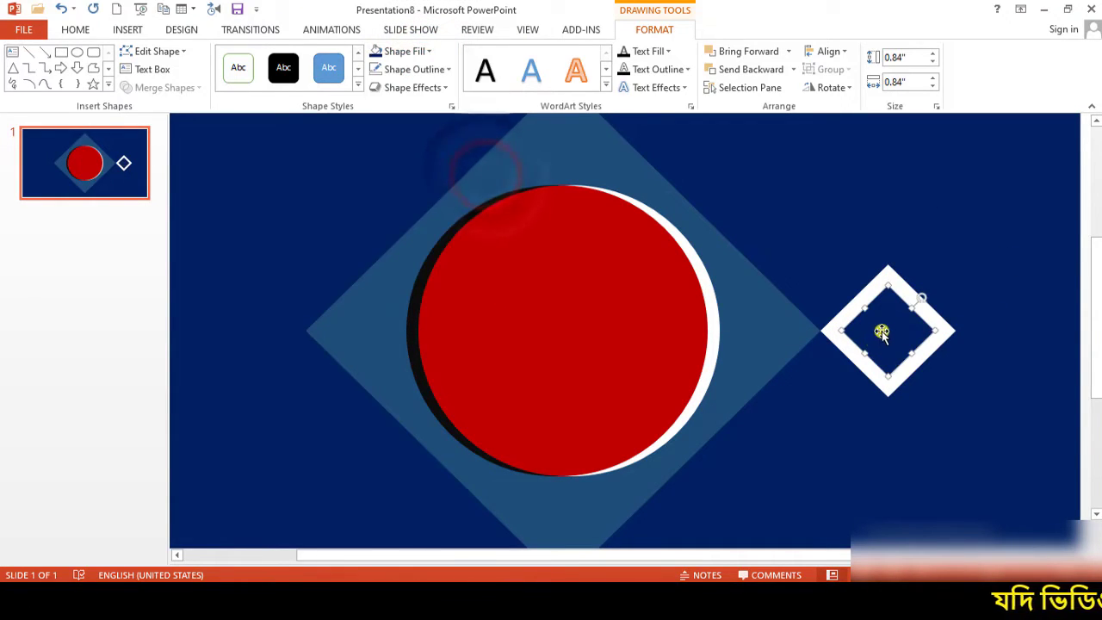
- Copy the two-diamond frame to the left side of the red circle
left_click(882, 326)
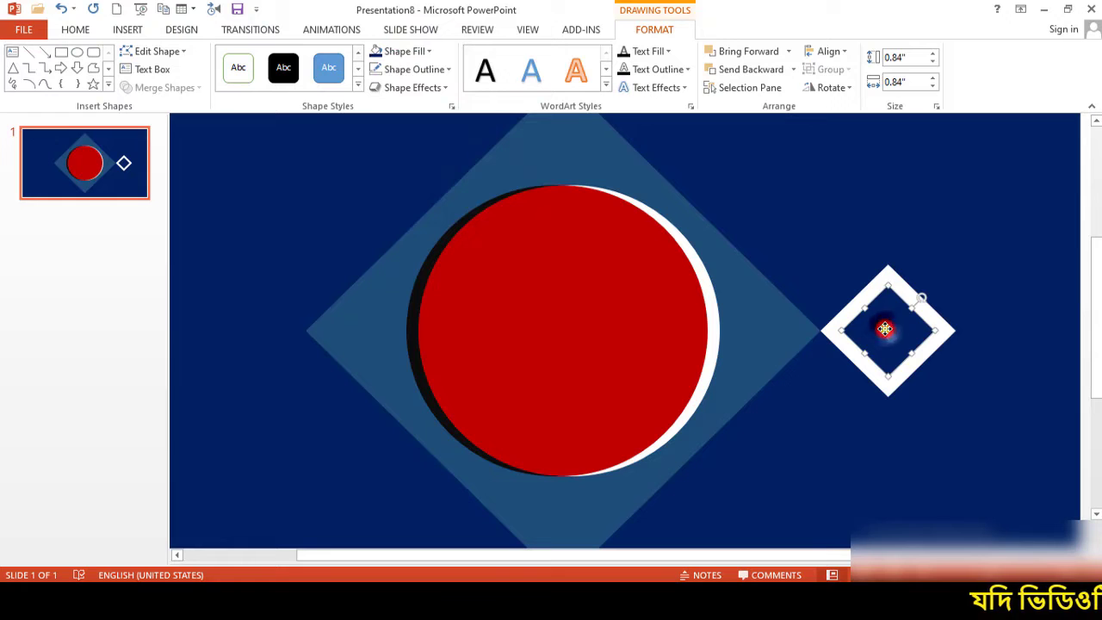
left_click(894, 385, "shift")
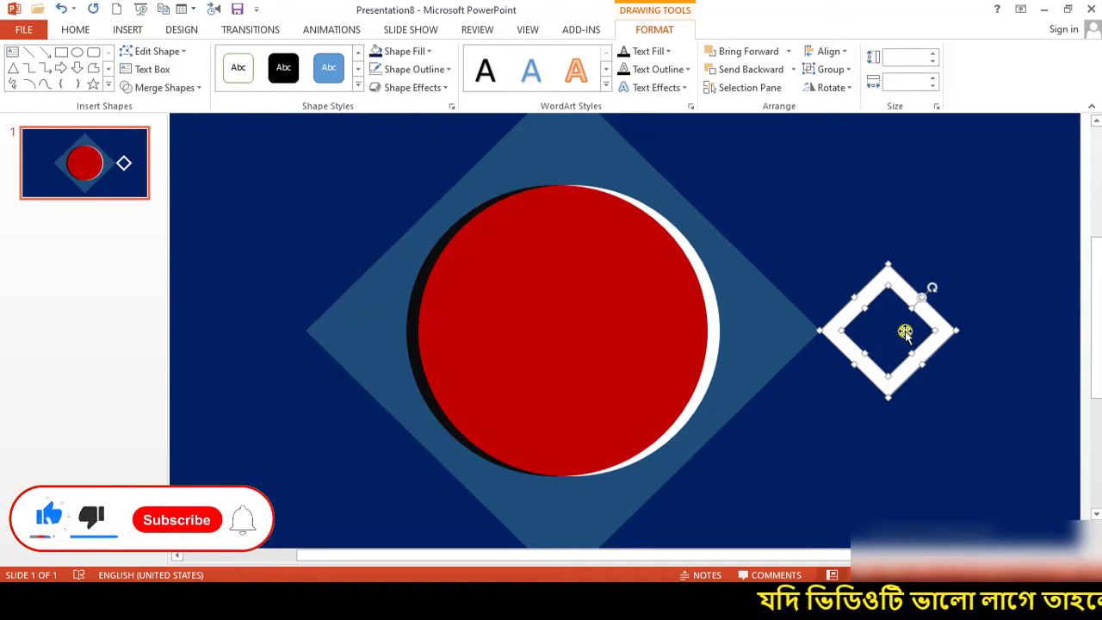
left_click_drag(904, 332, 259, 351)
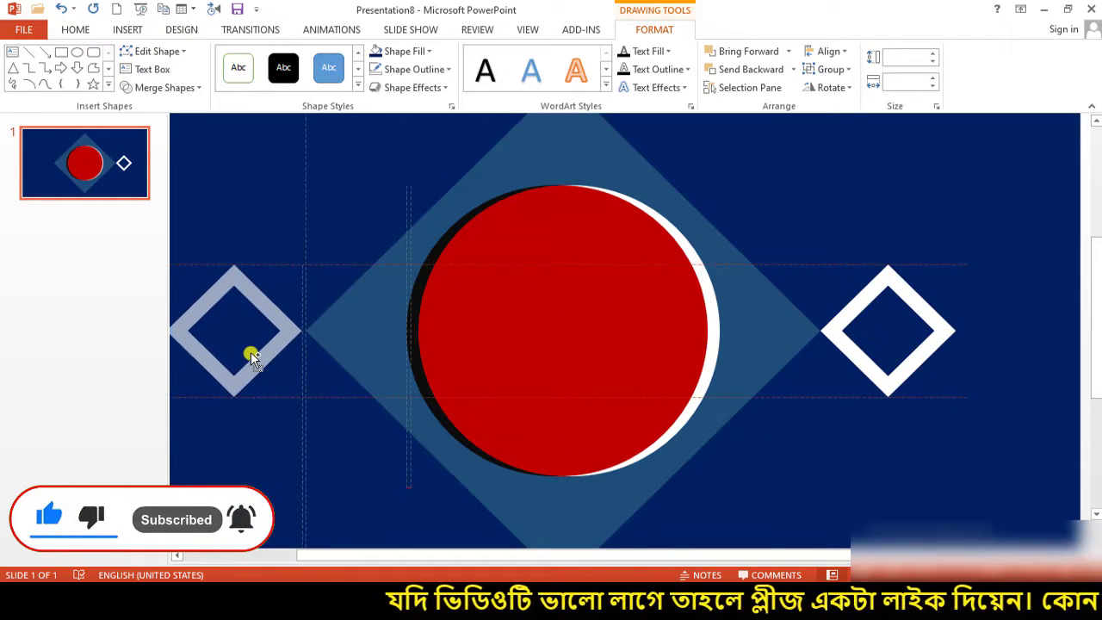
left_click_drag(259, 351, 255, 351)
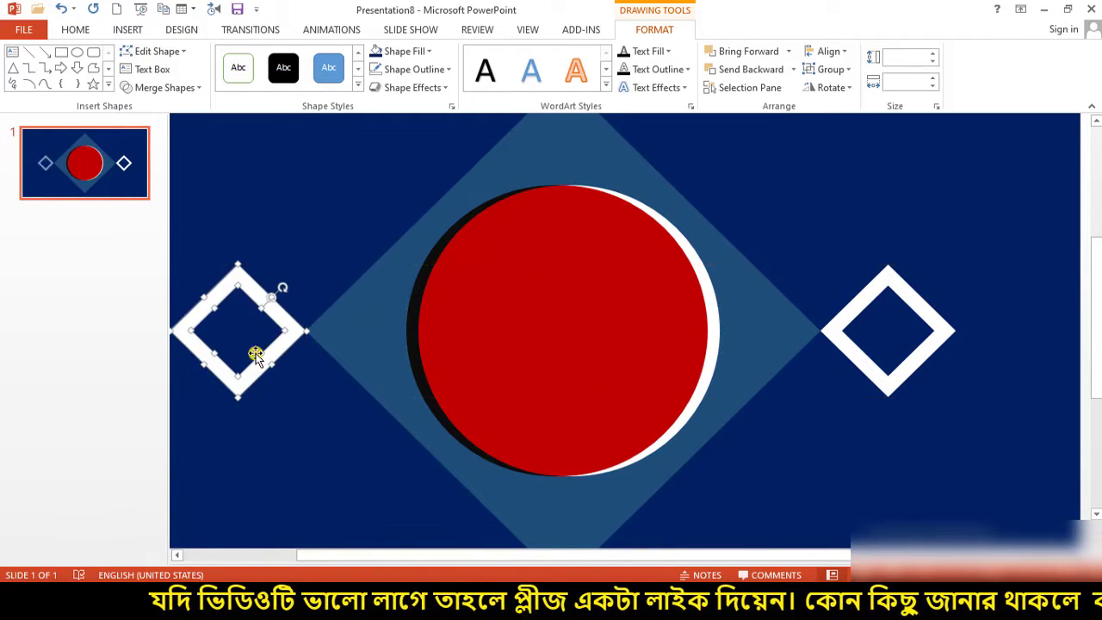
scroll(1012, 439, "down", 5)
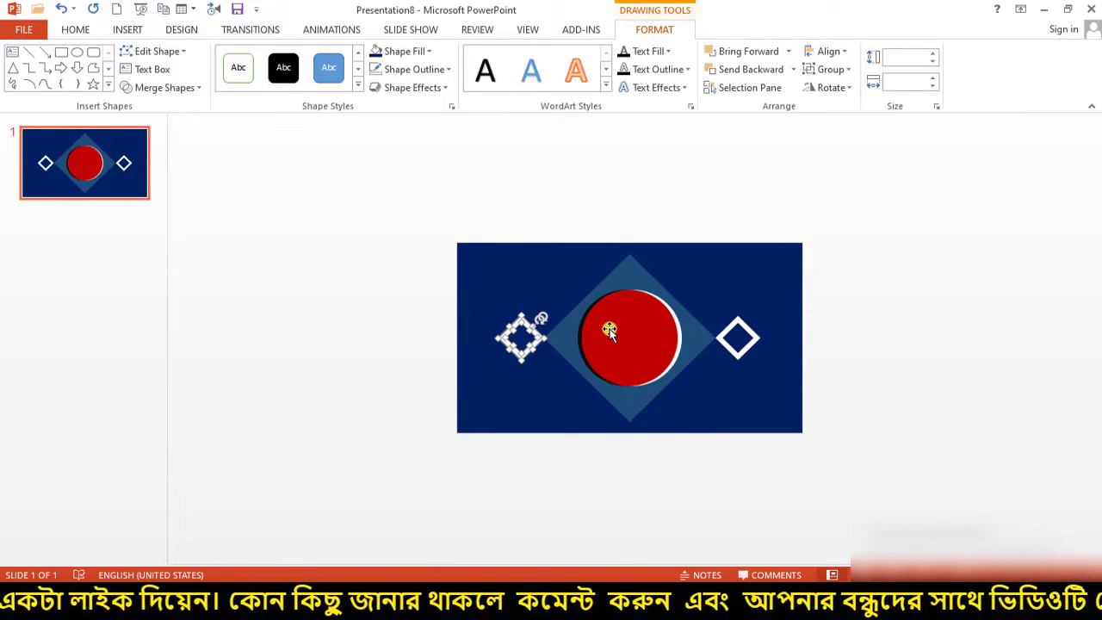
scroll(618, 332, "up", 5)
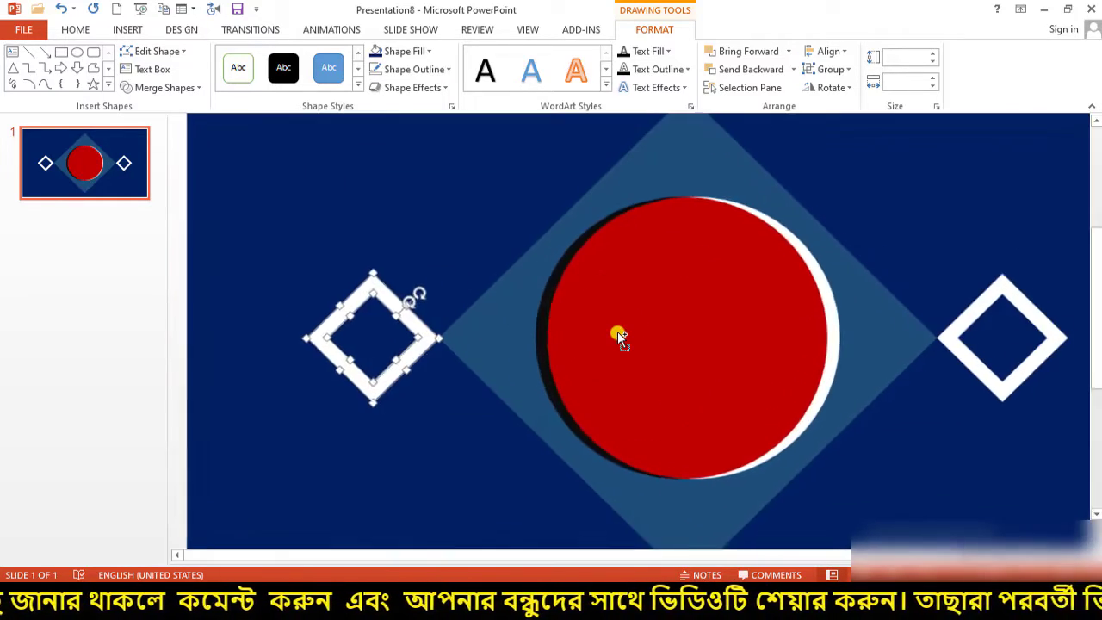
- Draw a text box on the upper red circle and type INTRO
left_click(126, 31)
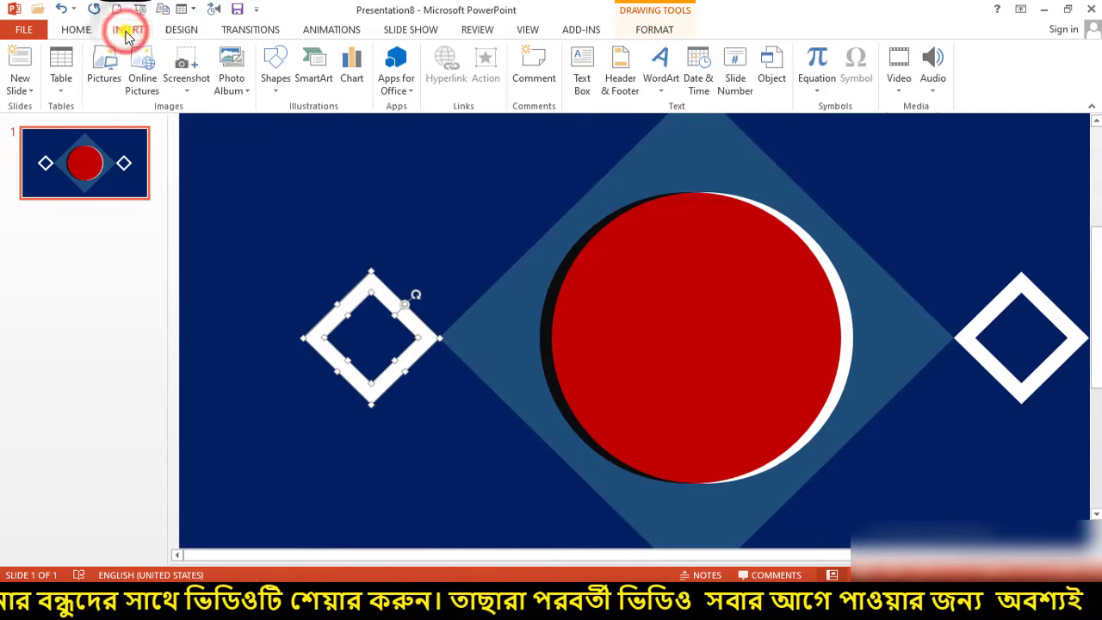
left_click(583, 74)
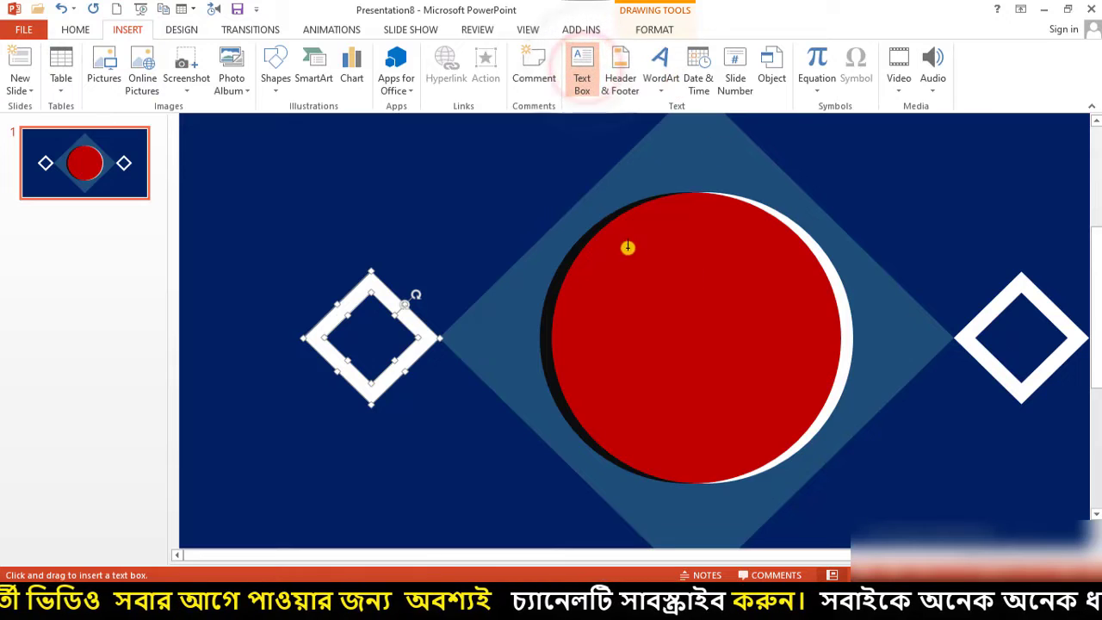
mouse_move(589, 248)
left_mouse_down()
mouse_move(732, 275)
mouse_move(737, 289)
left_mouse_up()
type("INTR")
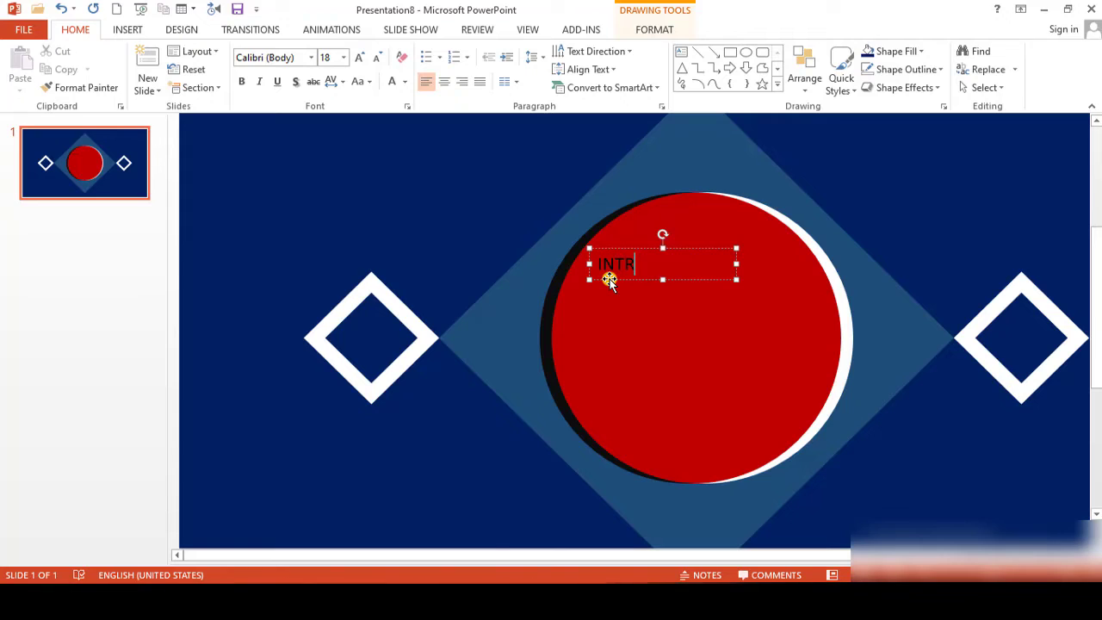
type("O")
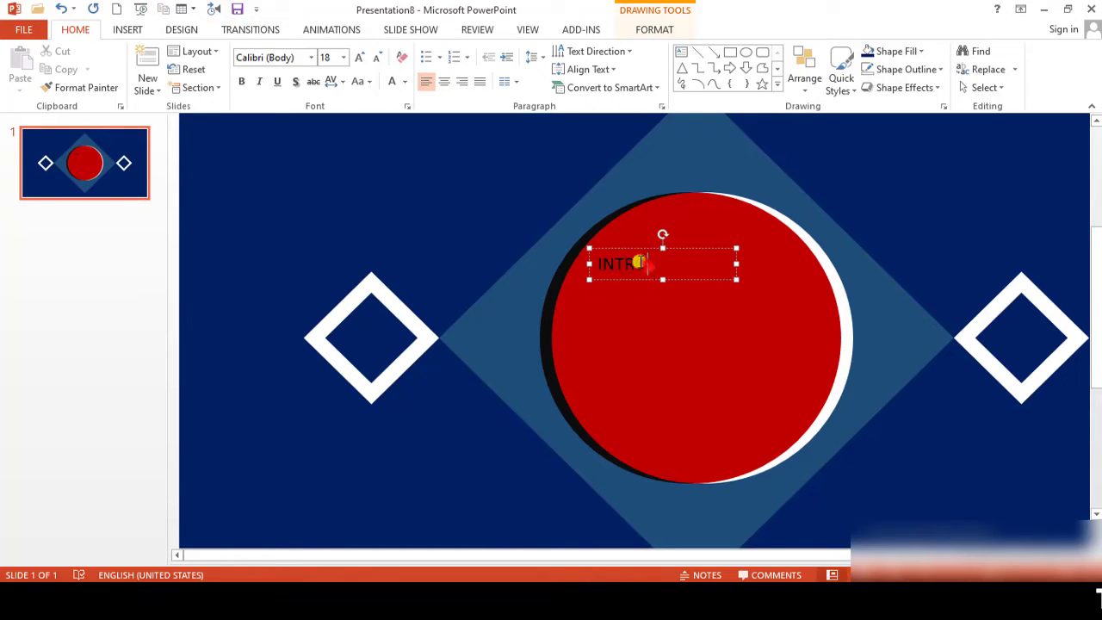
- Set the INTRO text to 40 pt
left_click_drag(641, 262, 601, 262)
left_click(342, 58)
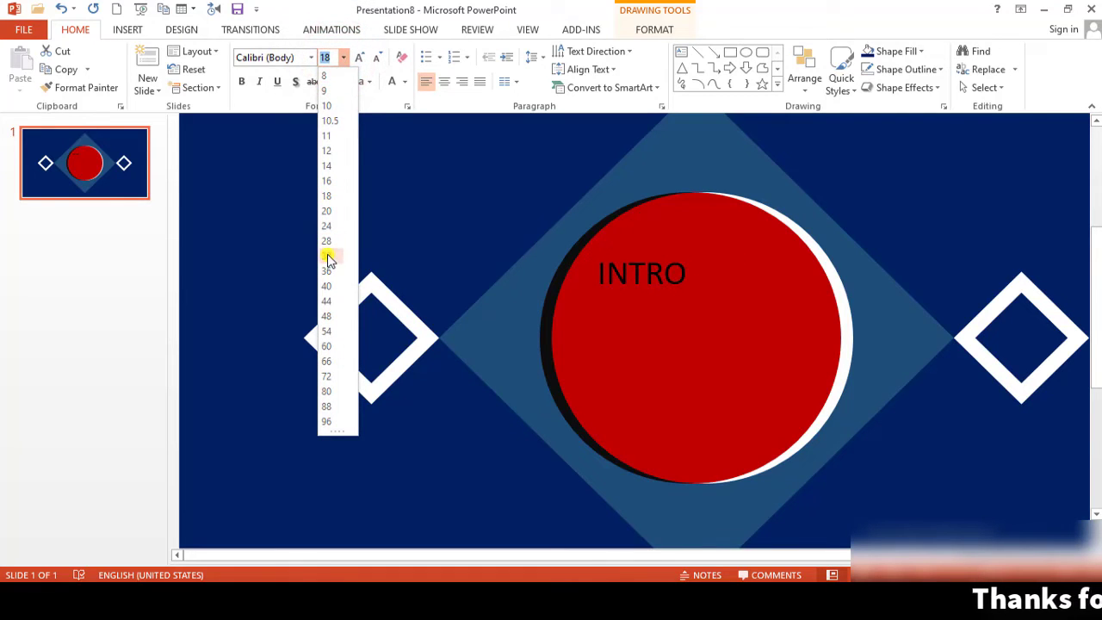
left_click(328, 256)
left_click(342, 58)
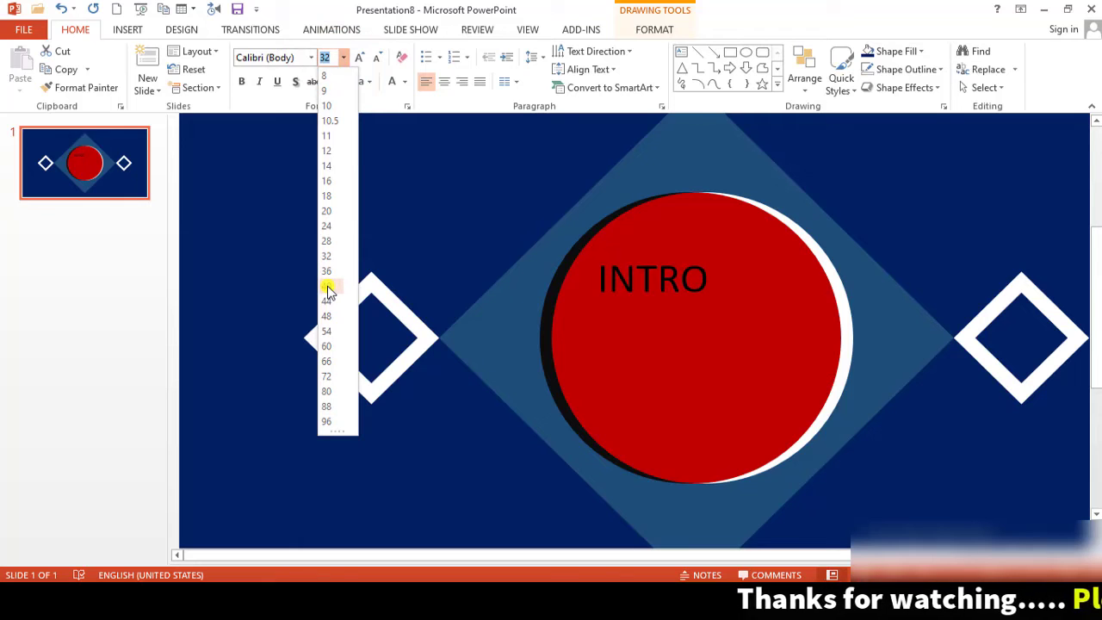
left_click(328, 287)
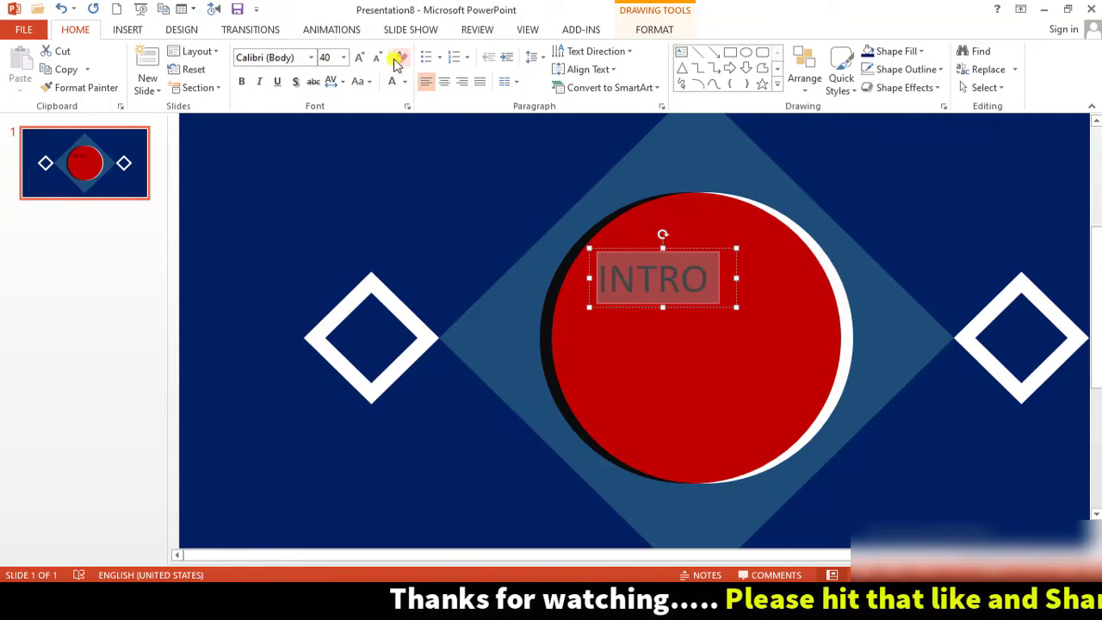
- Colour INTRO white, set it in Dosis, and Ctrl-drag a copy to its right
left_click(403, 83)
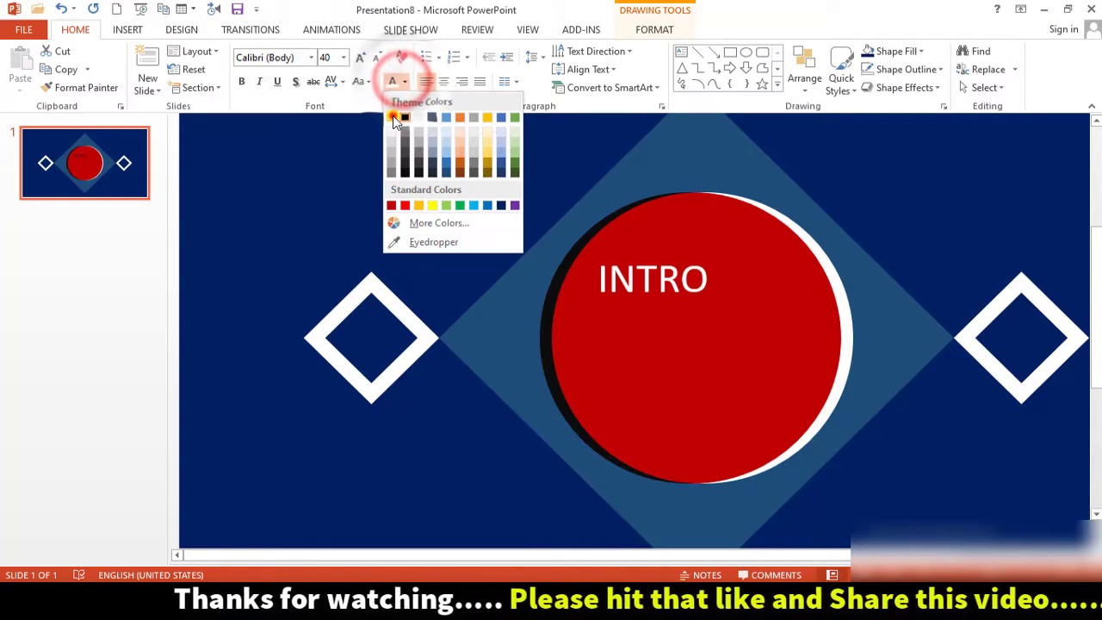
left_click(396, 114)
type("Diosis")
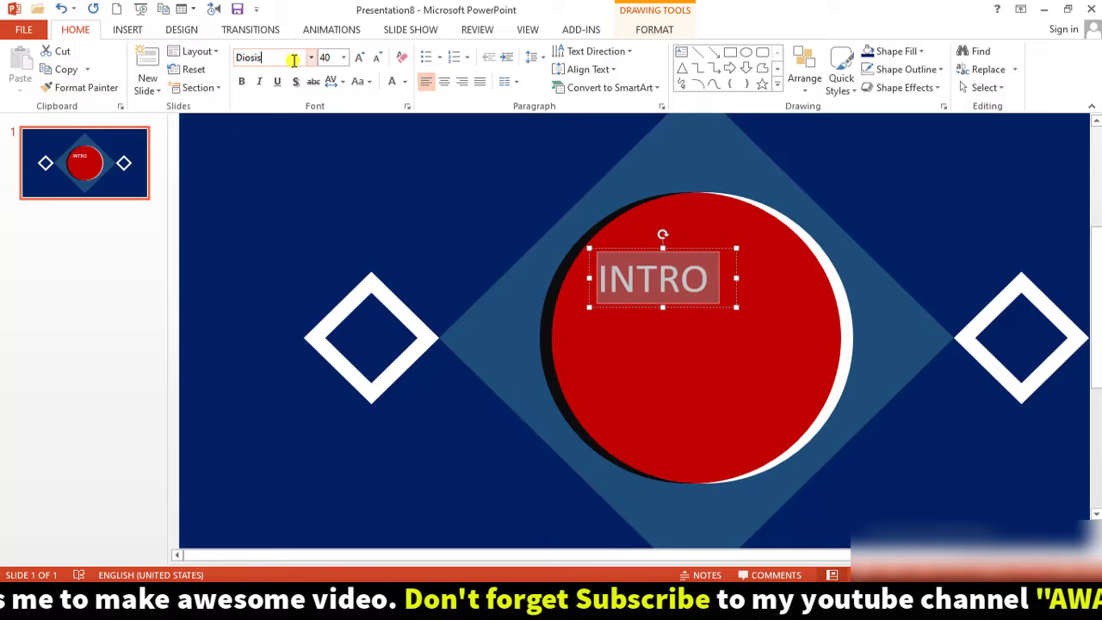
key("Return")
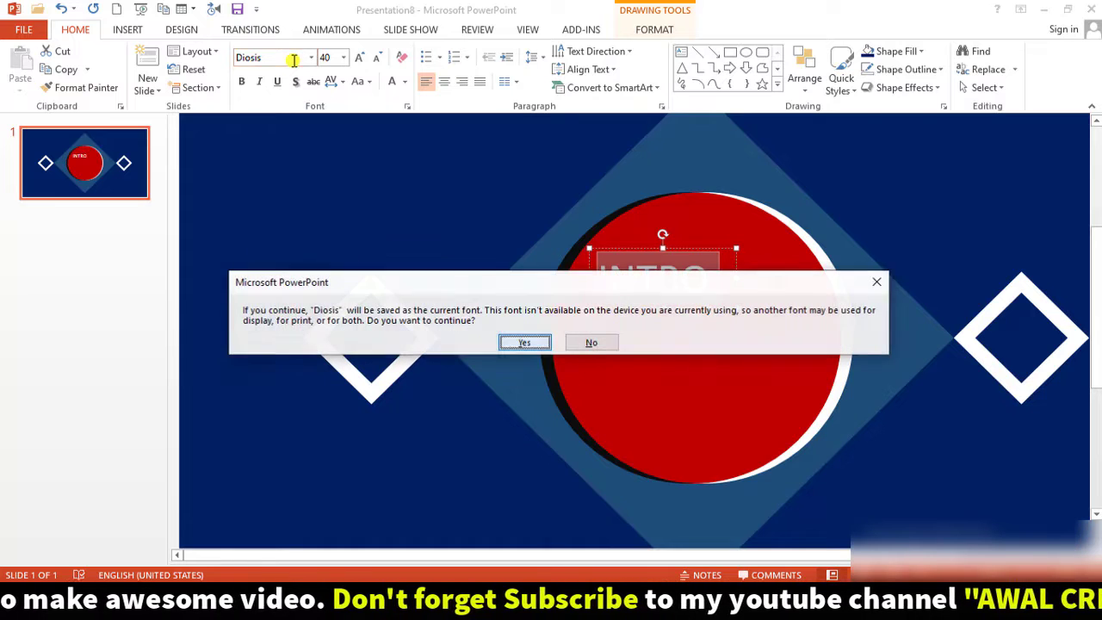
left_click(877, 281)
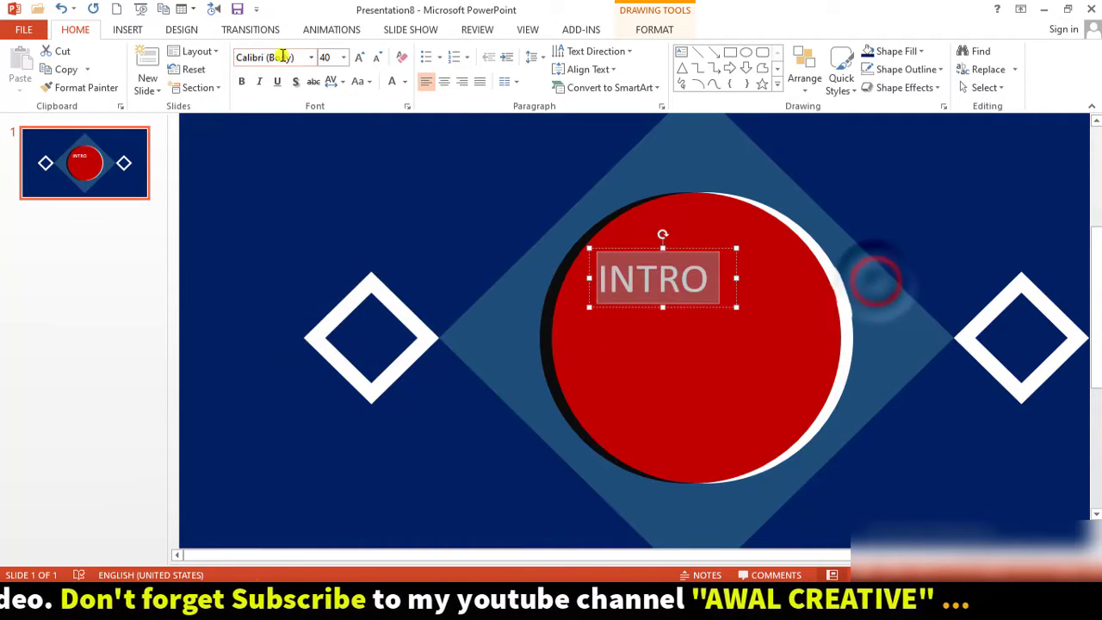
left_click(656, 247)
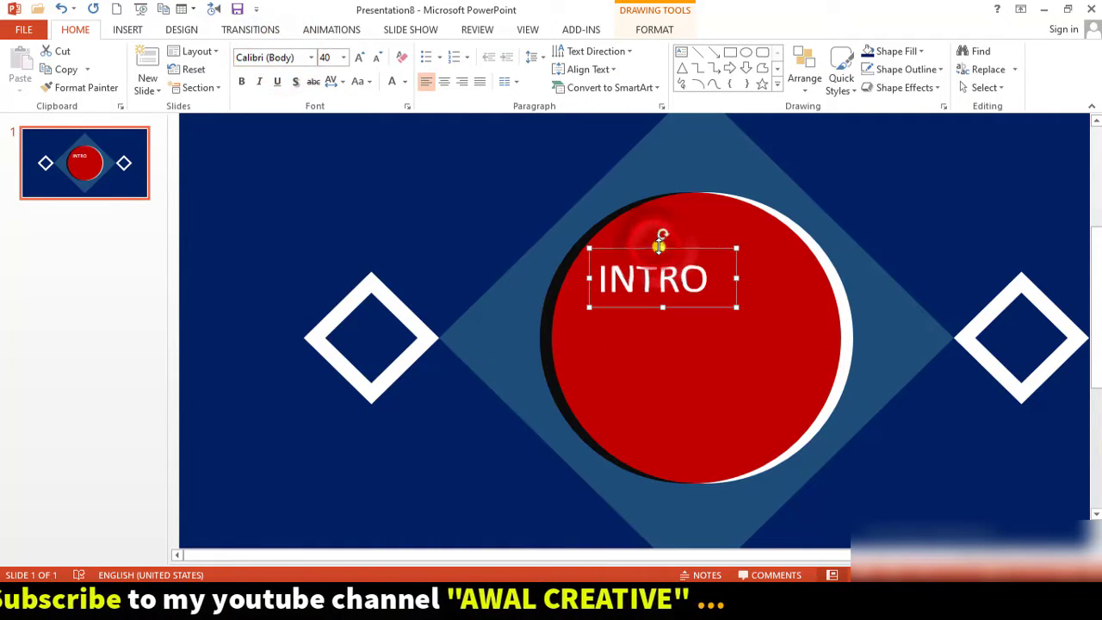
left_click(272, 56)
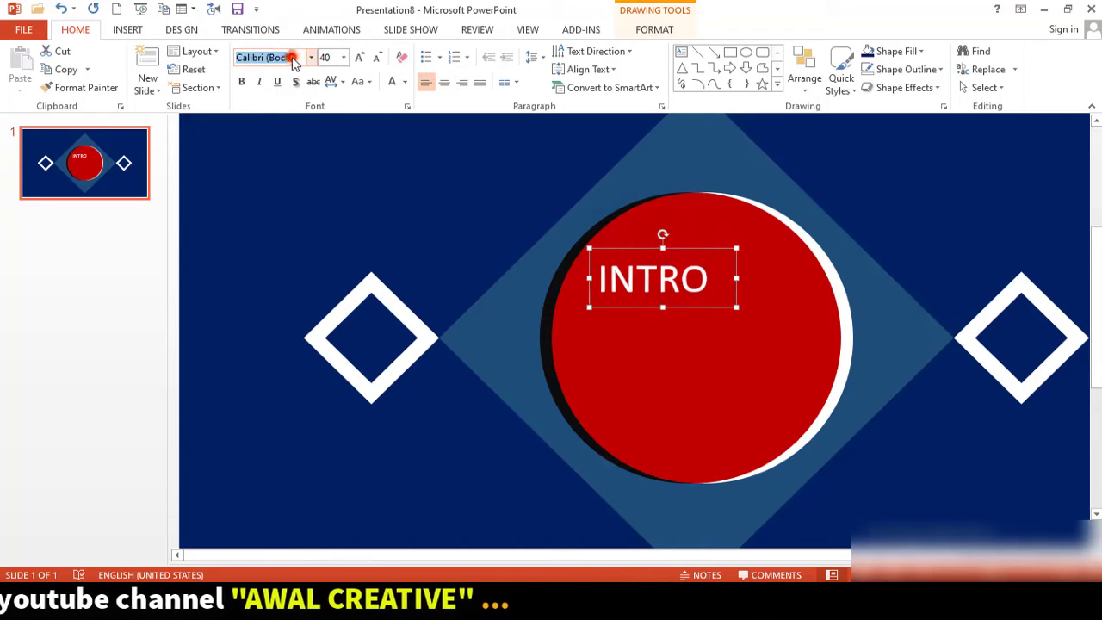
key("Down")
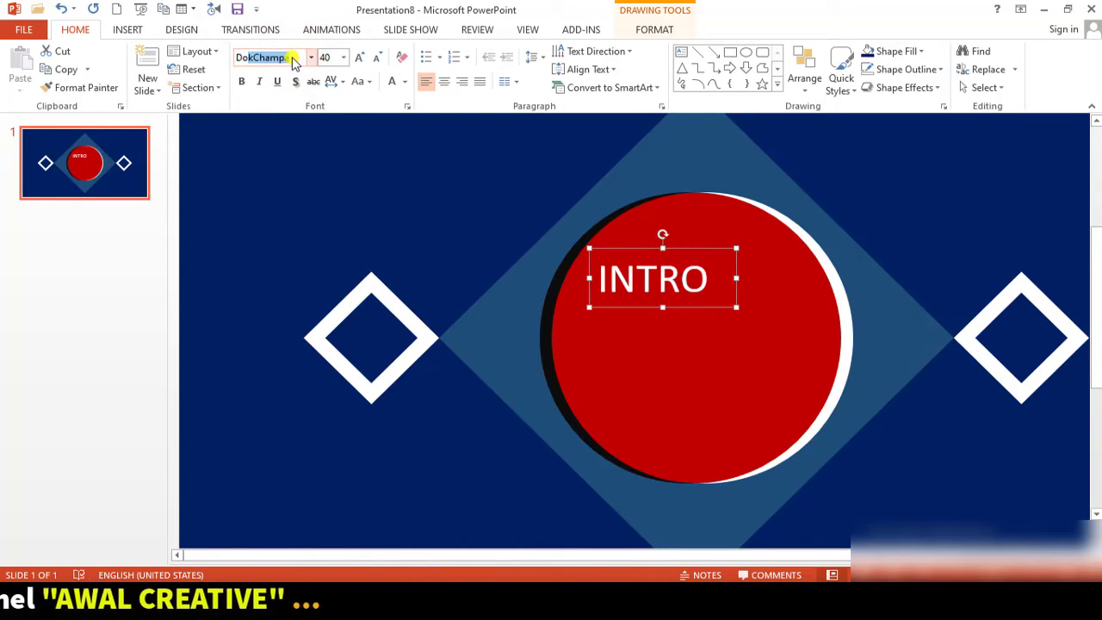
type("Dosis")
key("Return")
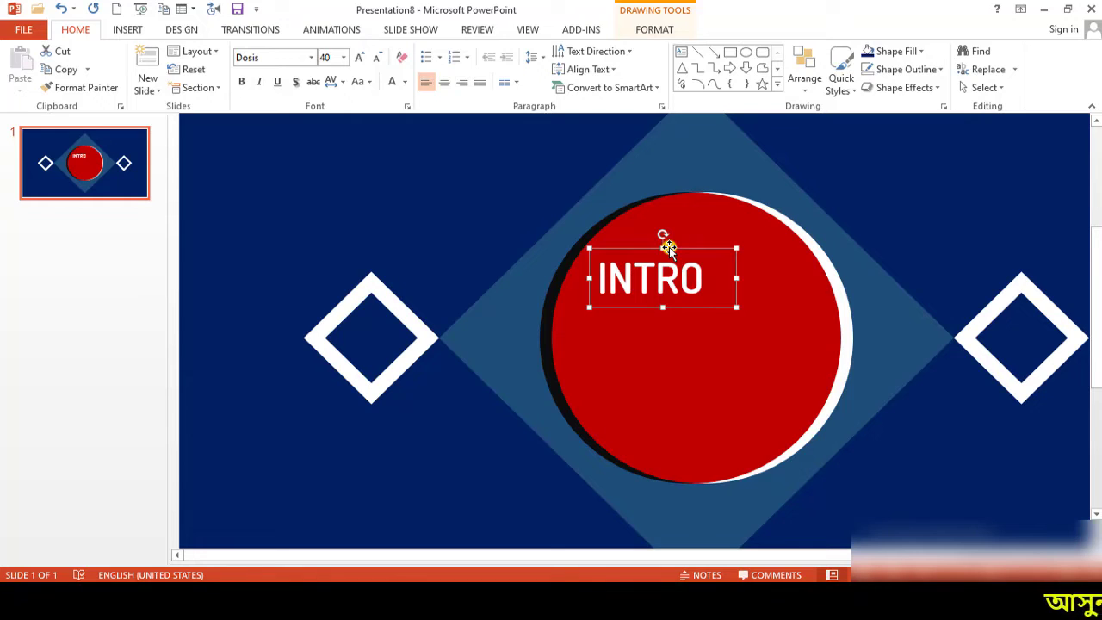
mouse_move(668, 248)
left_mouse_down()
mouse_move(792, 257)
mouse_move(709, 276)
left_mouse_up()
- Replace the duplicate INTRO's text with &, then narrow its box and shift it right
key("Delete")
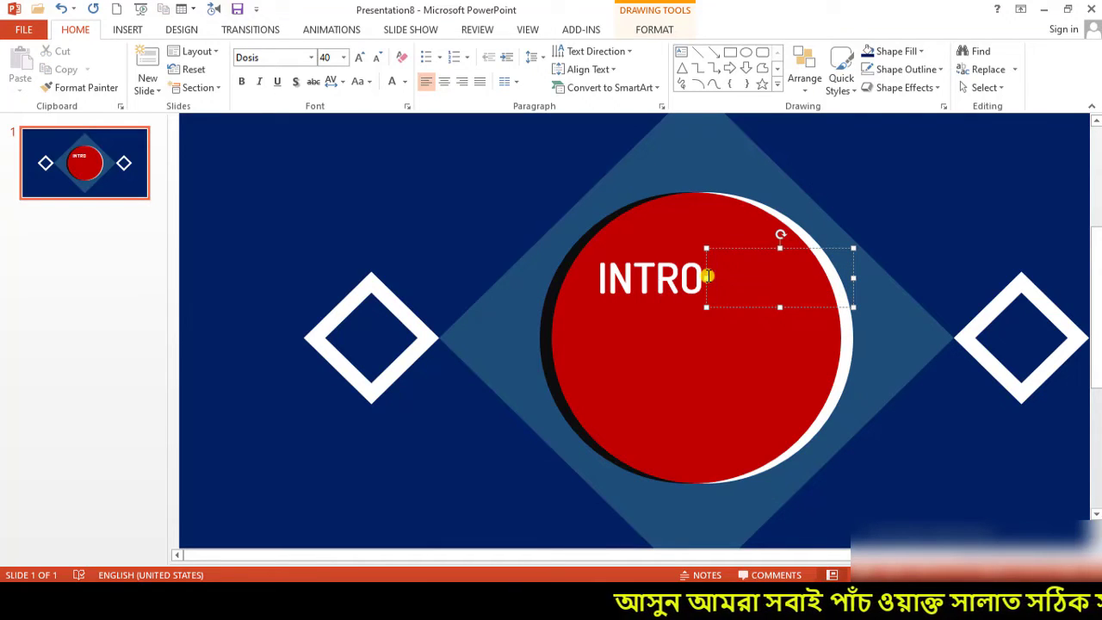
type("&")
left_click_drag(856, 278, 749, 277)
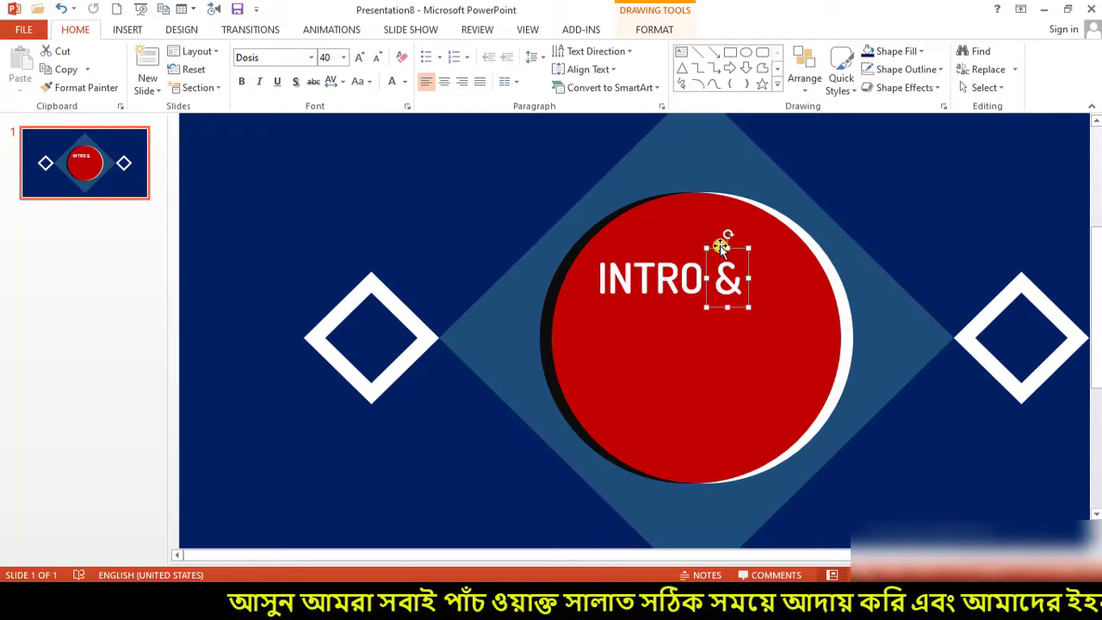
left_click_drag(720, 246, 748, 246)
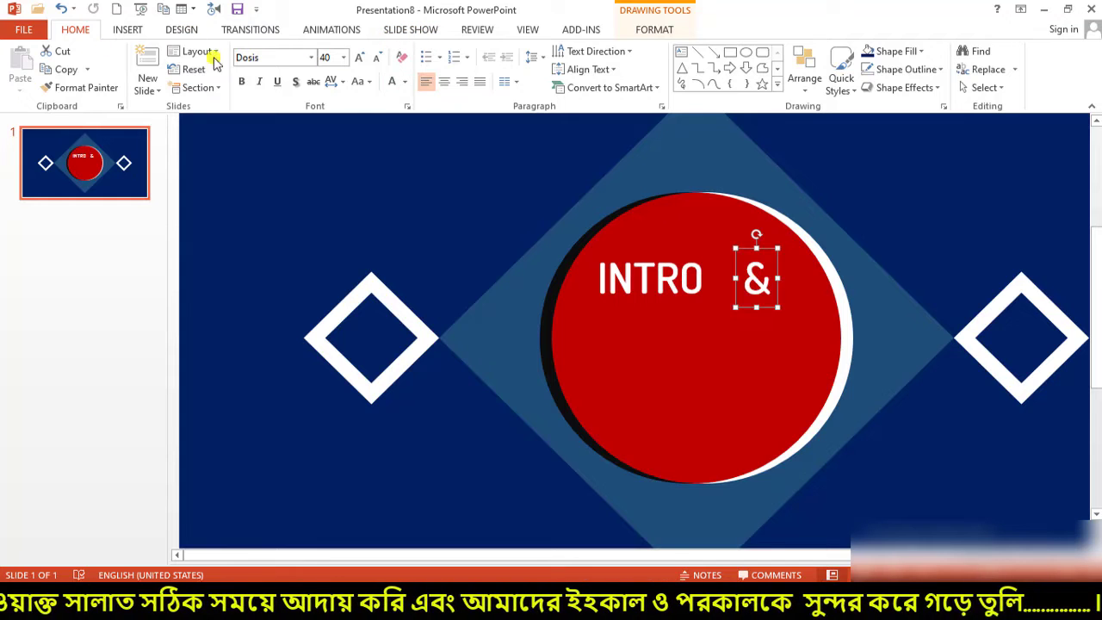
- Make the ampersand yellow, then select the INTRO text box
left_click(408, 81)
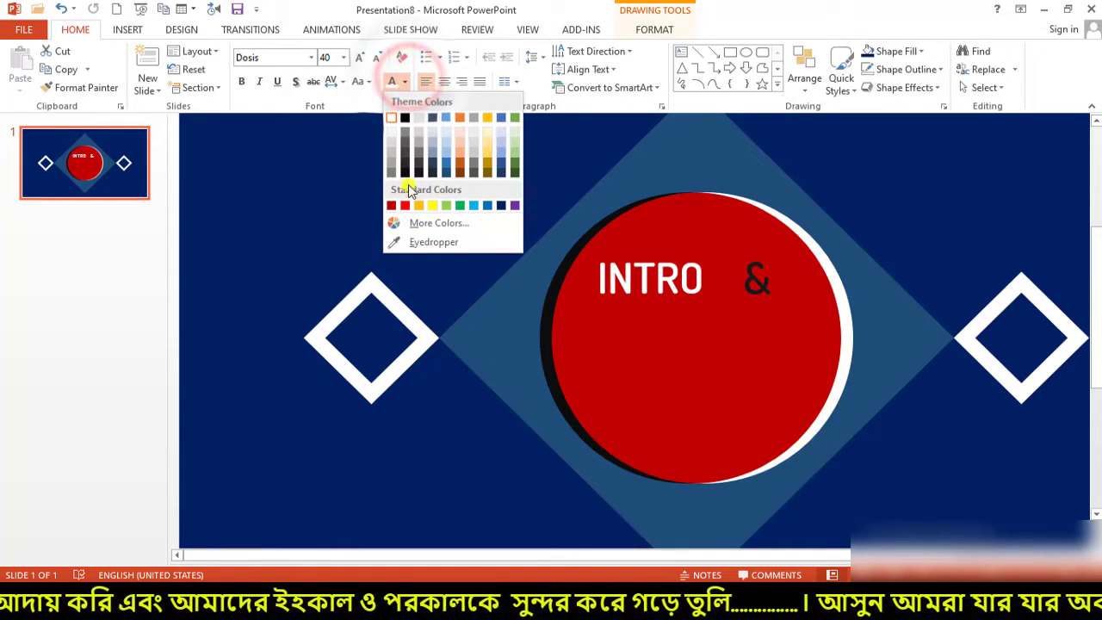
left_click(434, 205)
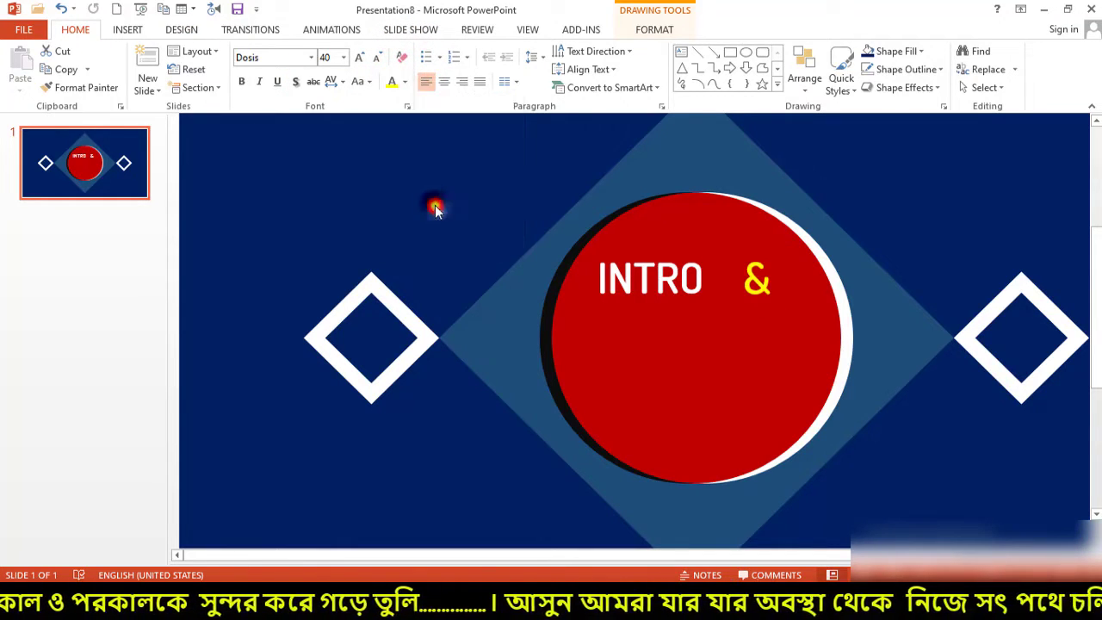
left_click(679, 284)
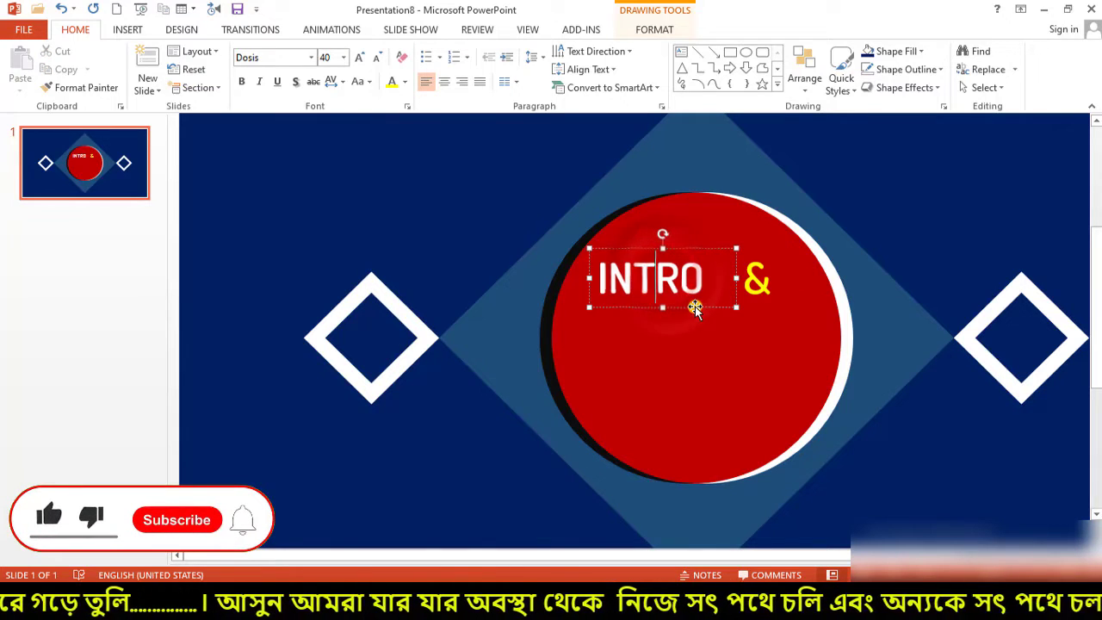
left_click(696, 307)
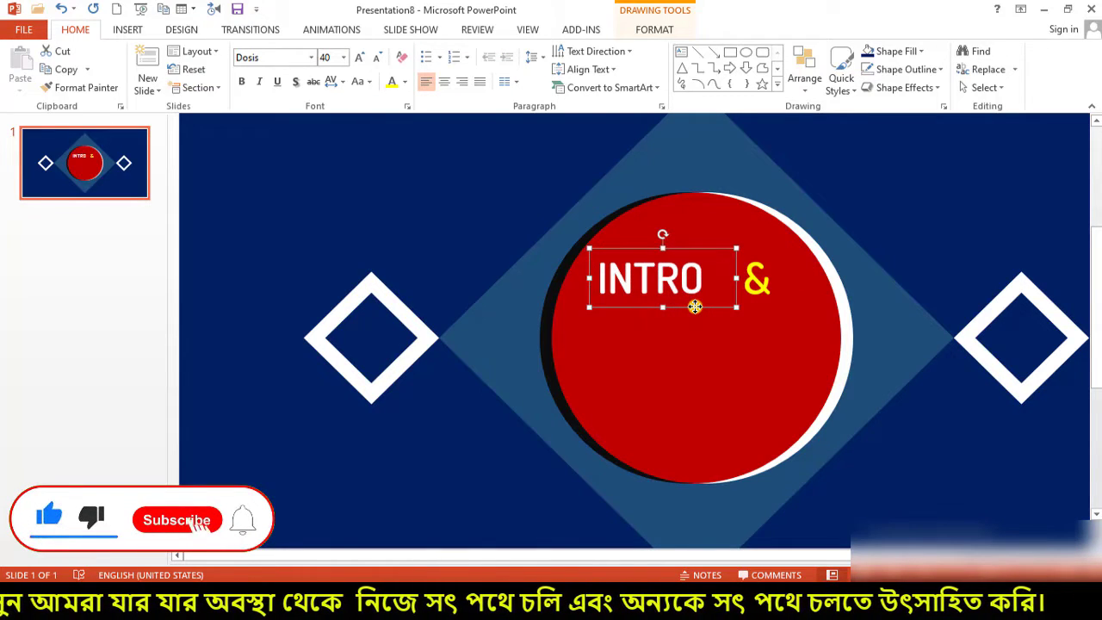
- Copy INTRO to a lower line, retype it as ANIMATION, and widen the box to one line
left_click_drag(695, 307, 698, 365, "ctrl")
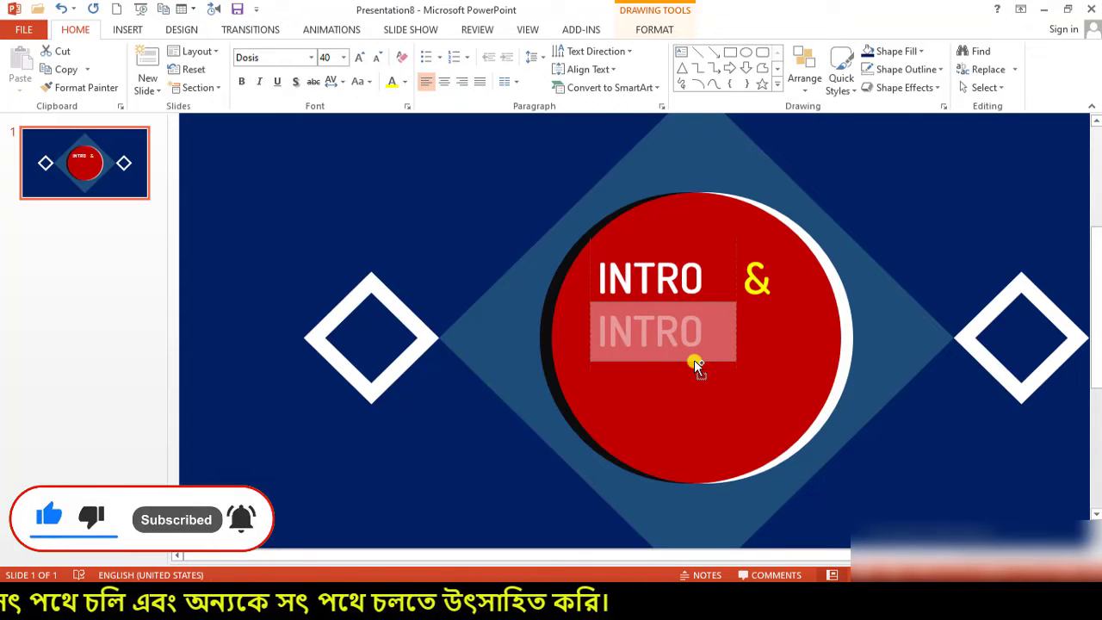
left_click_drag(698, 365, 697, 365)
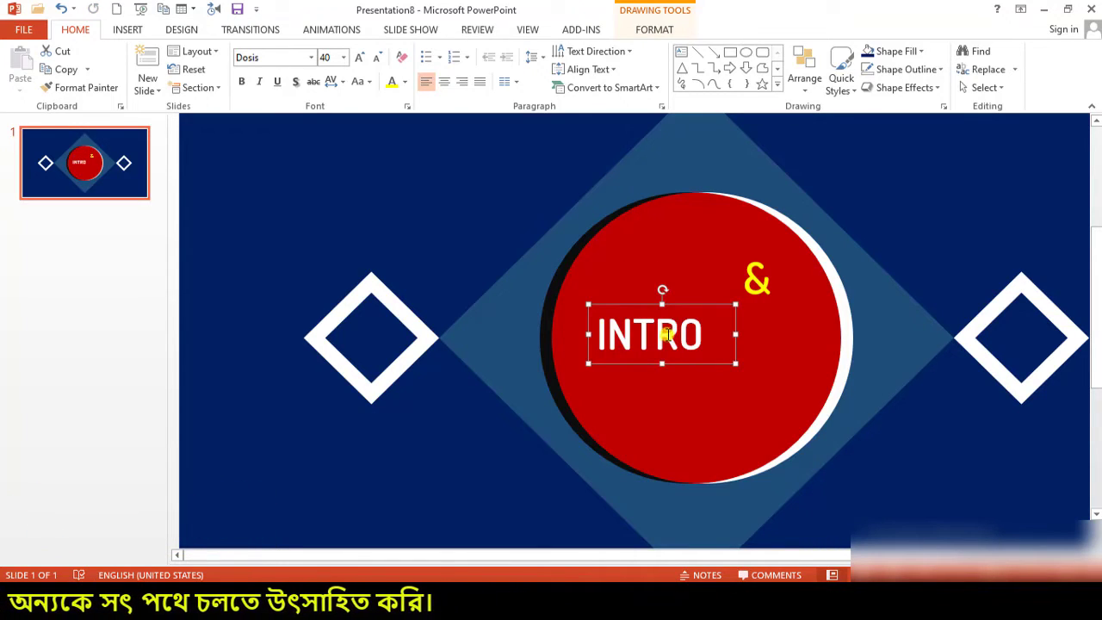
key("ctrl+z")
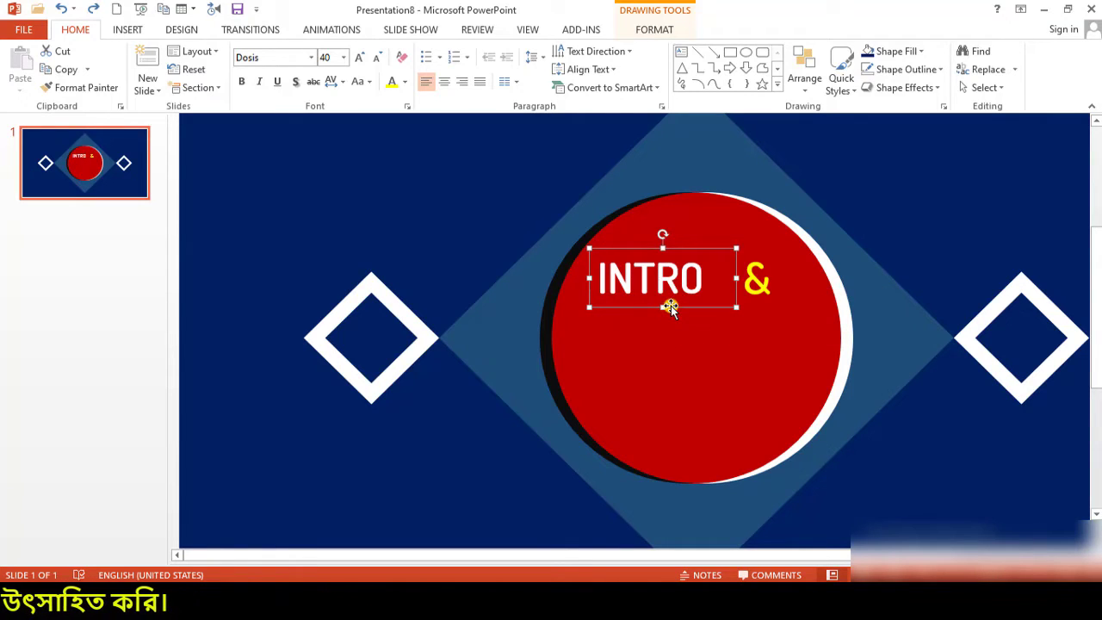
left_click_drag(670, 308, 676, 372)
left_click_drag(704, 338, 603, 334)
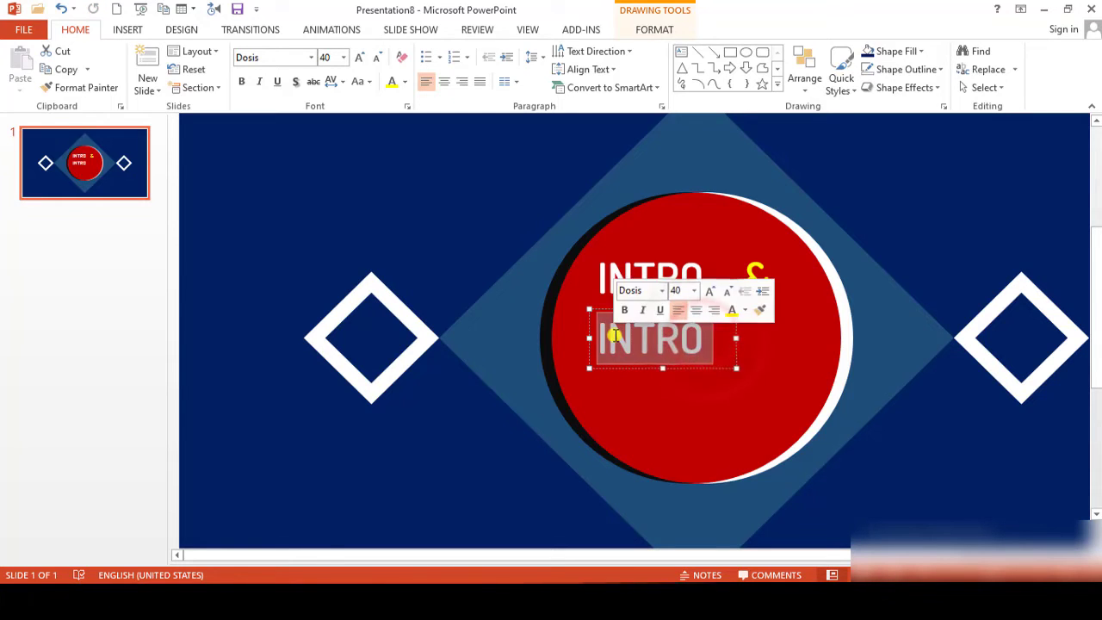
type("ANI")
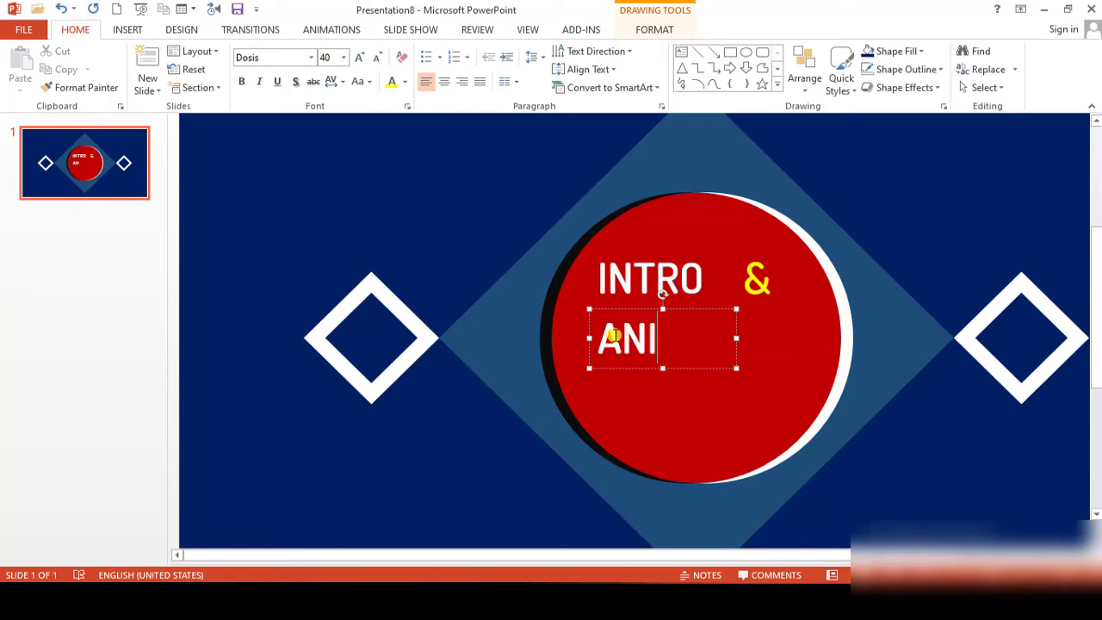
type("MATION")
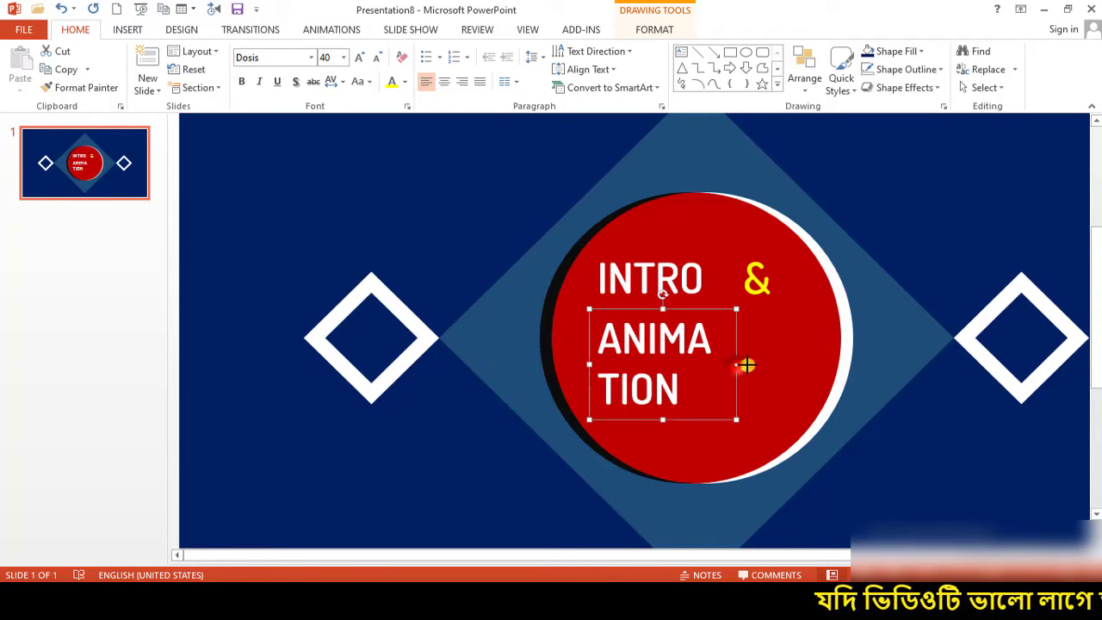
left_click_drag(735, 365, 826, 365)
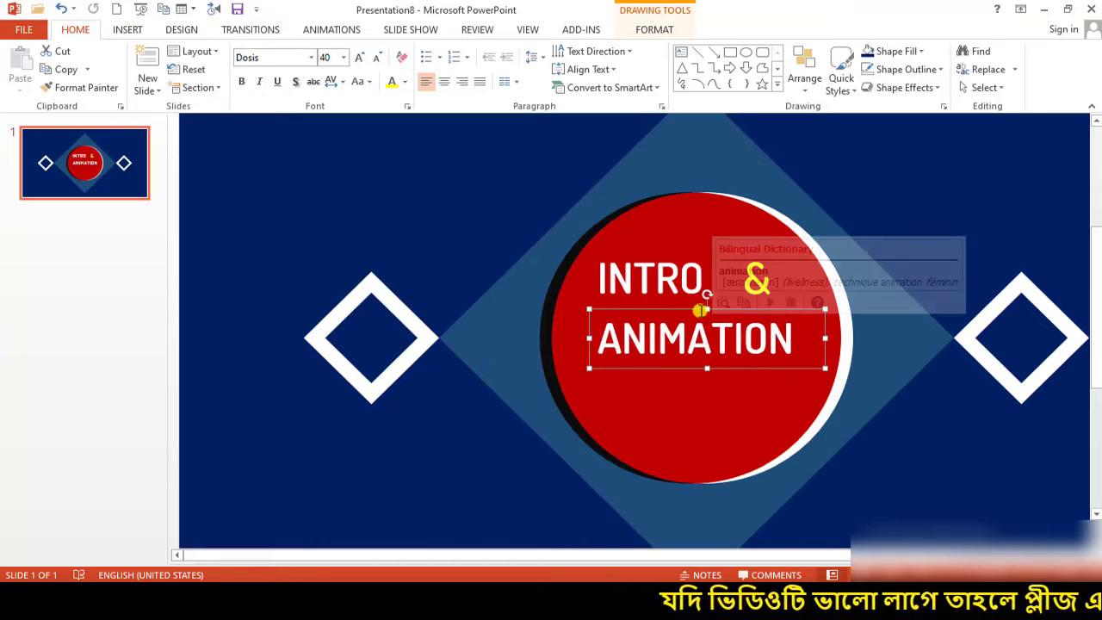
left_click_drag(711, 305, 689, 310)
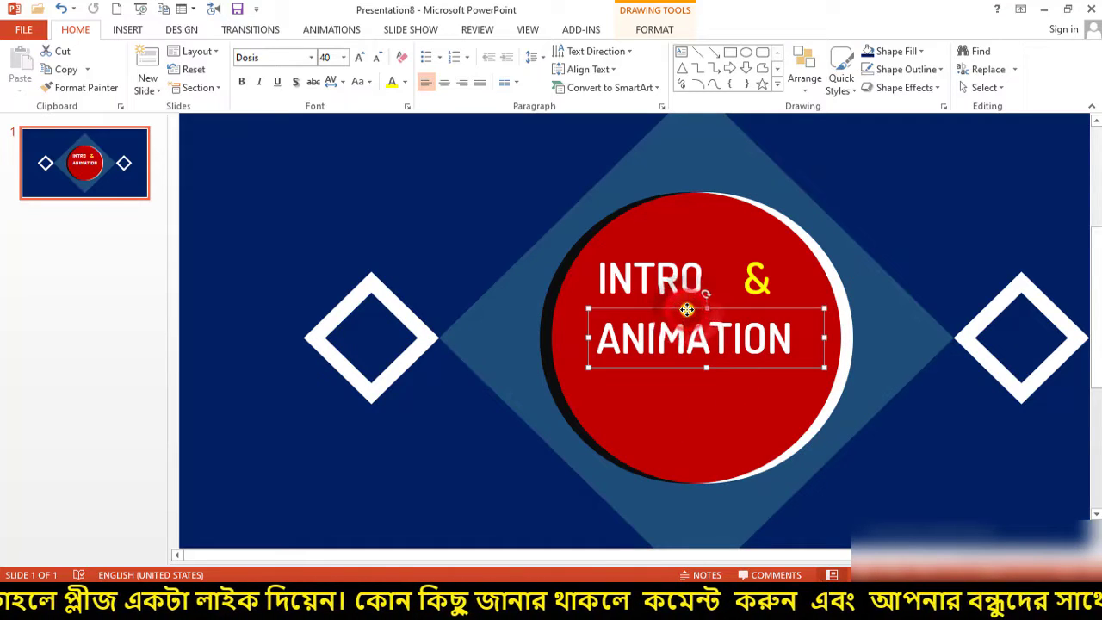
- Copy ANIMATION below itself, retype it as AWAL CREATIVE, and set it to size 24
left_click_drag(687, 310, 688, 387, "ctrl")
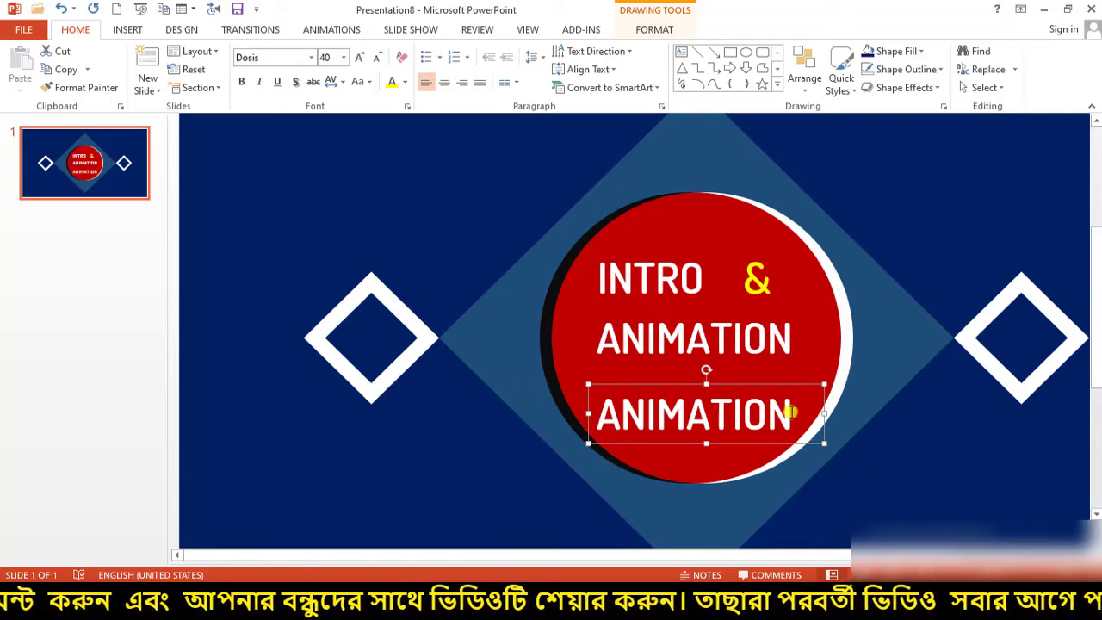
left_click_drag(741, 401, 601, 409)
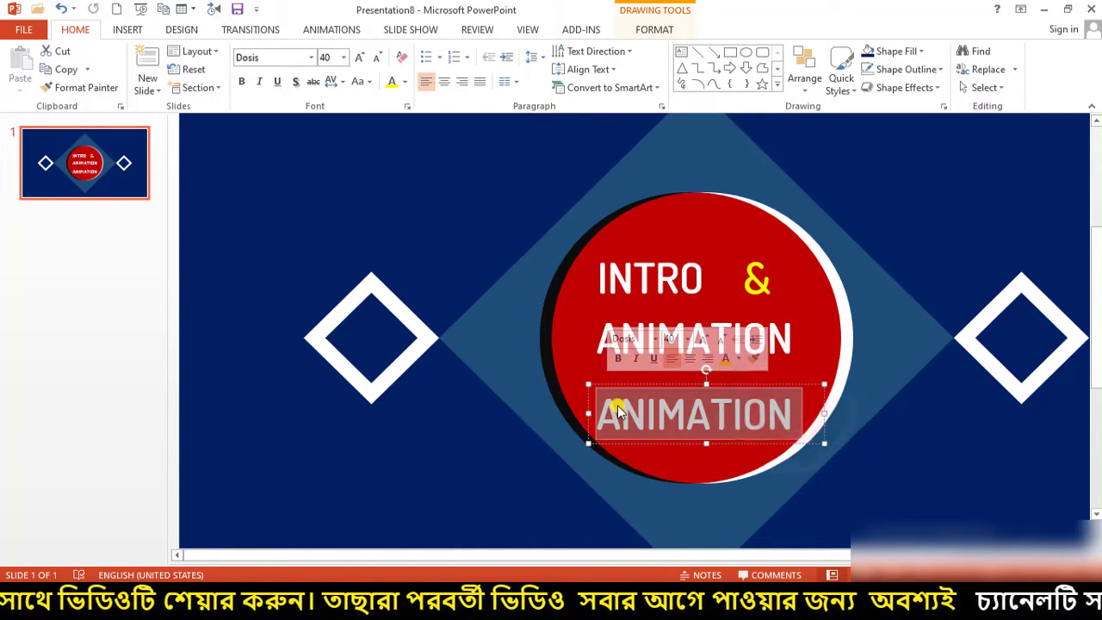
type("AWAL CRE")
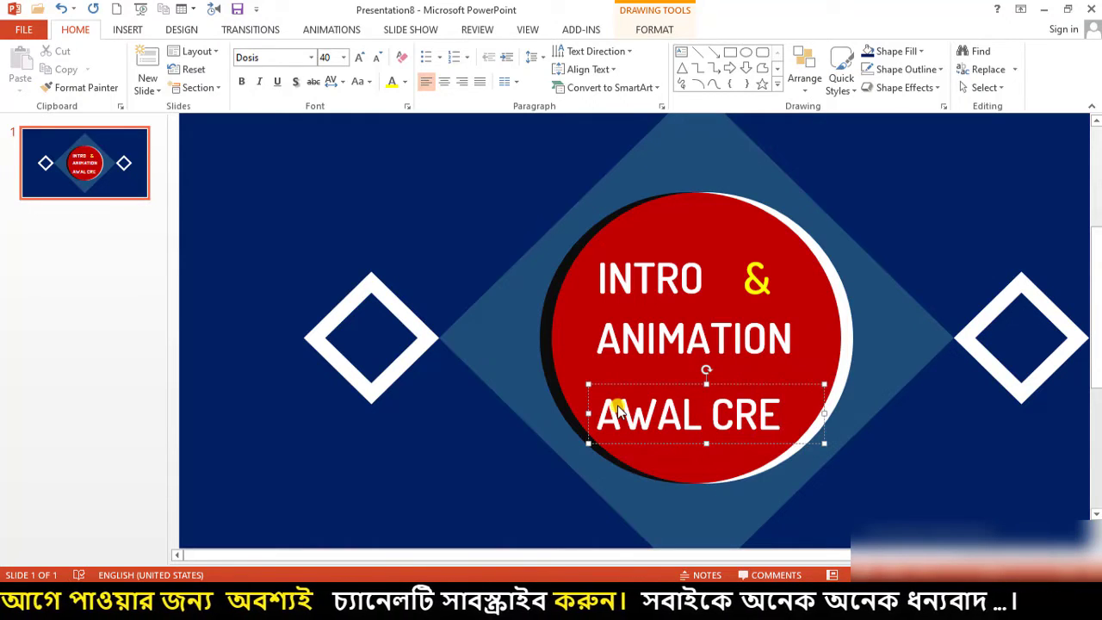
type("ATIVE")
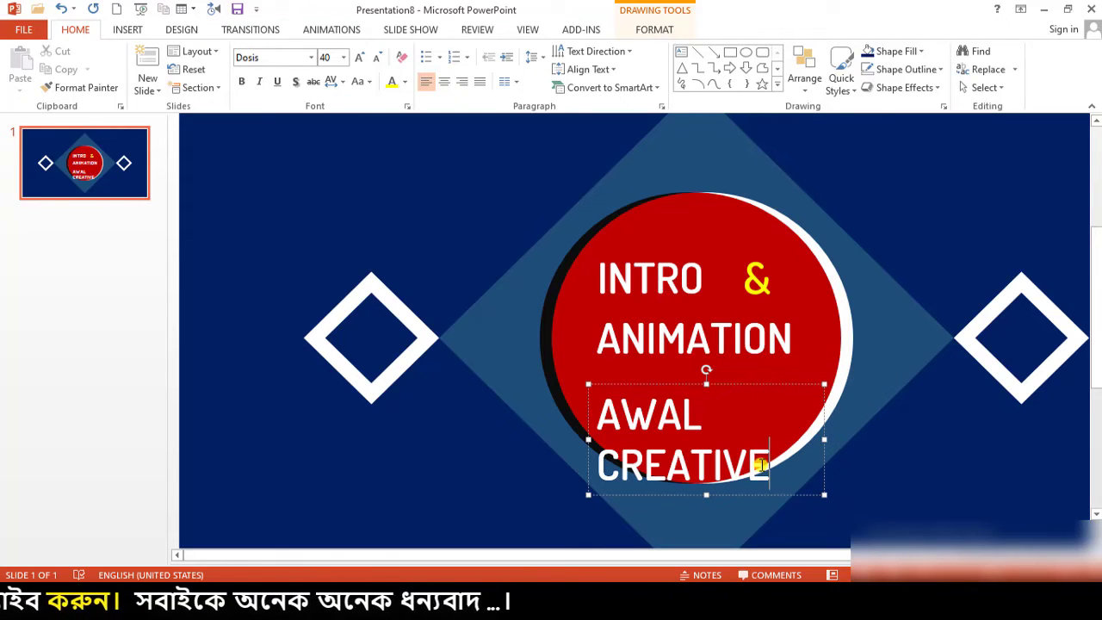
left_click_drag(761, 465, 603, 414)
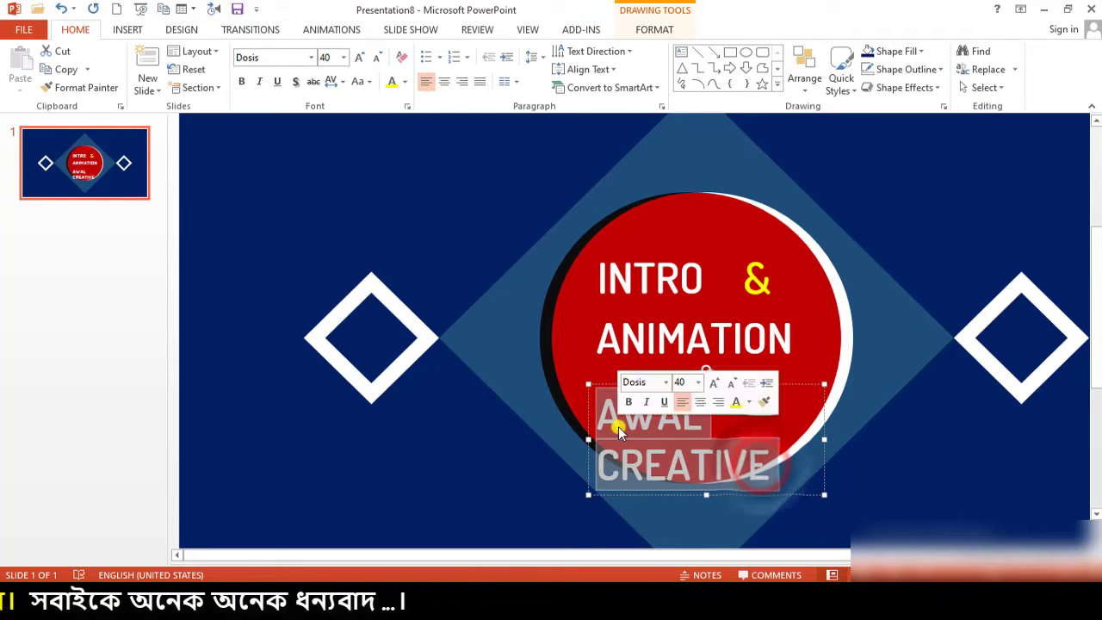
left_click(344, 57)
left_click(324, 225)
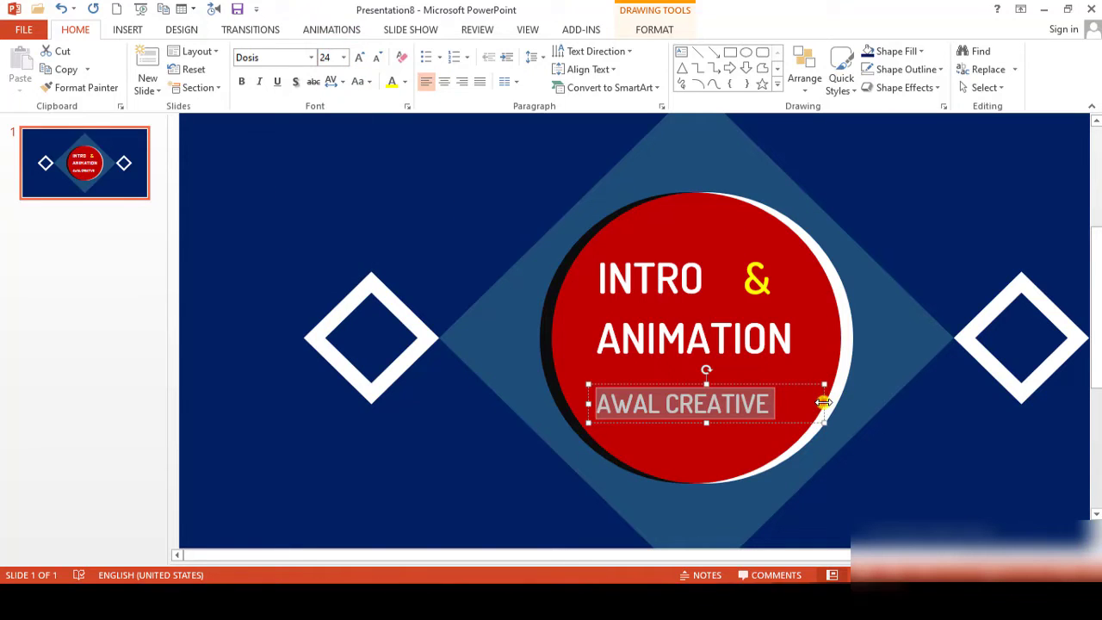
- Narrow and shift the AWAL CREATIVE box right, then move ANIMATION slightly lower
left_click_drag(824, 402, 782, 398)
mouse_move(703, 382)
left_mouse_down()
mouse_move(719, 387)
mouse_move(718, 401)
left_mouse_up()
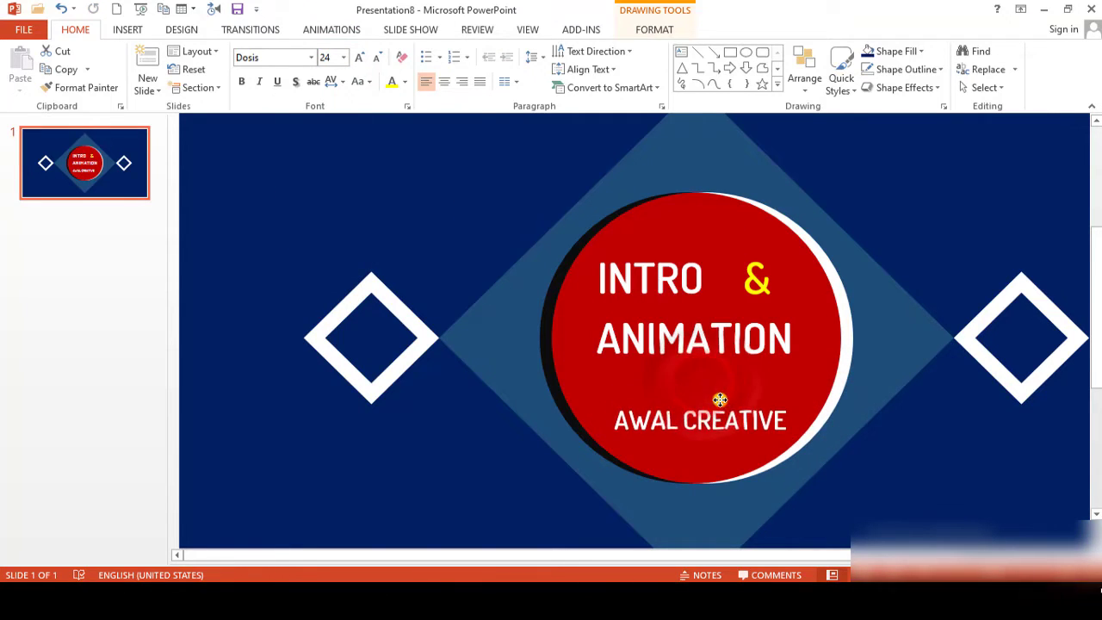
left_click(705, 335)
left_click_drag(730, 364, 722, 383)
- Select INTRO and & together and move them slightly lower
left_click(716, 325)
left_click(689, 289)
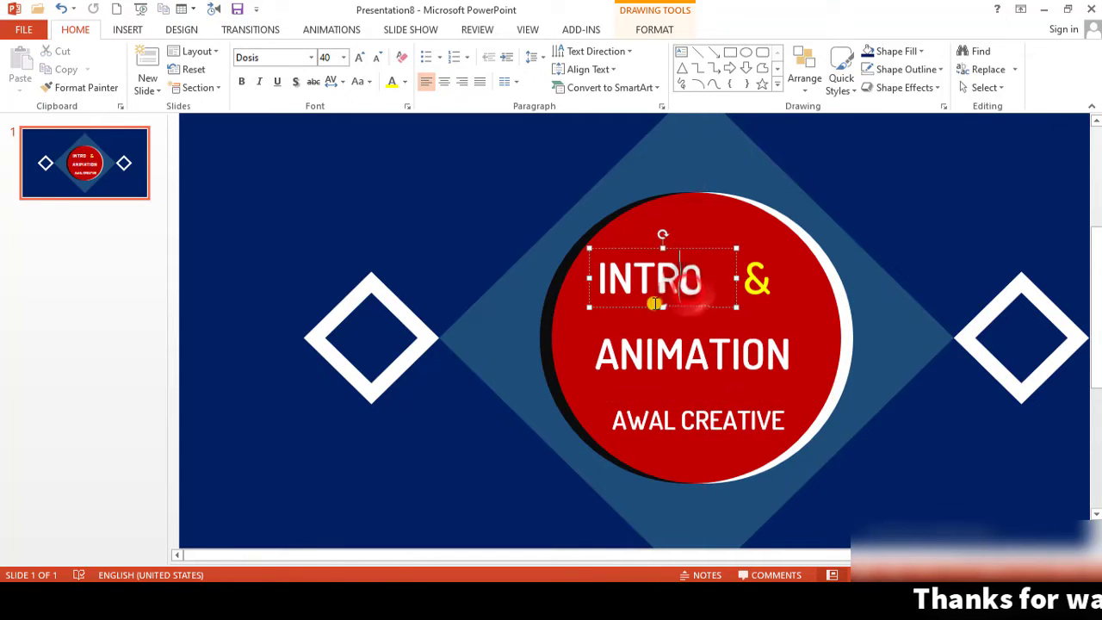
left_click(769, 287)
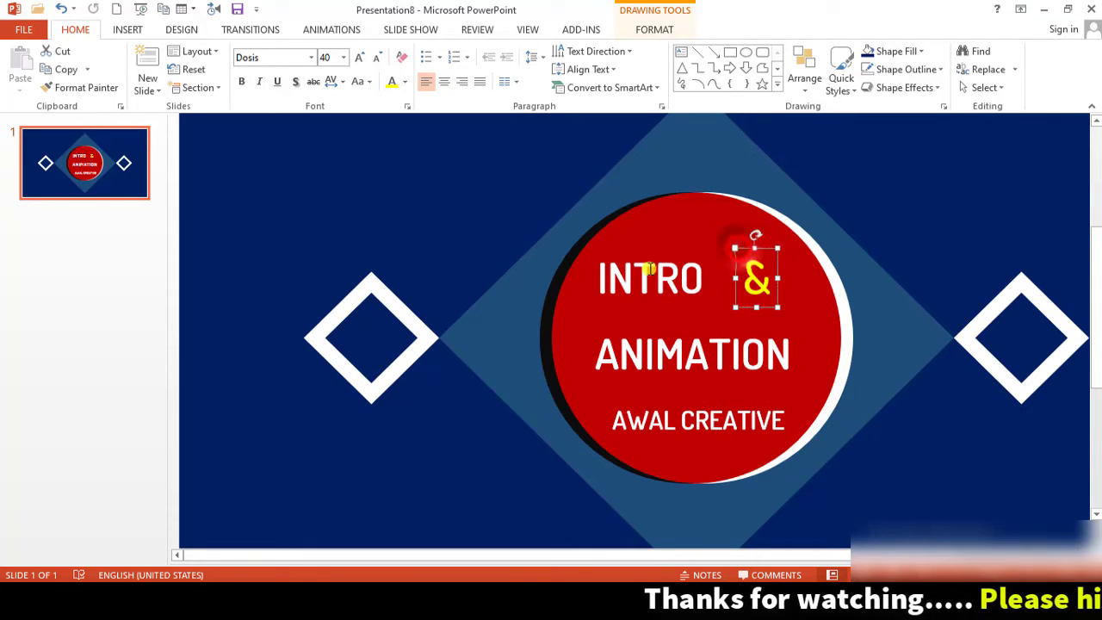
left_click(603, 280, "shift")
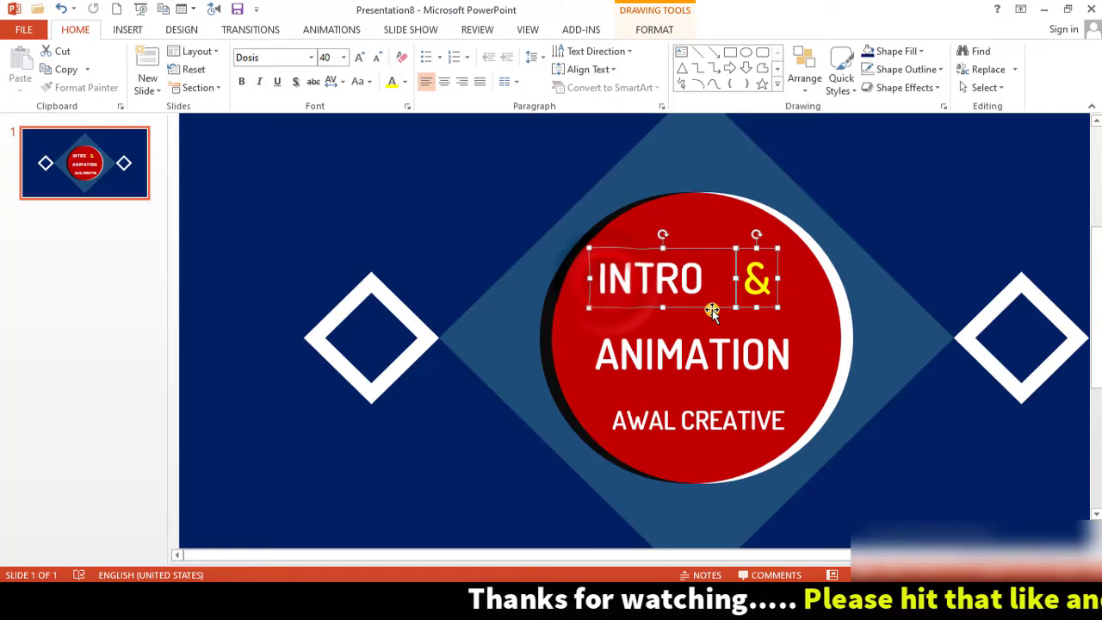
mouse_move(711, 311)
left_mouse_down()
mouse_move(706, 327)
mouse_move(719, 328)
left_mouse_up()
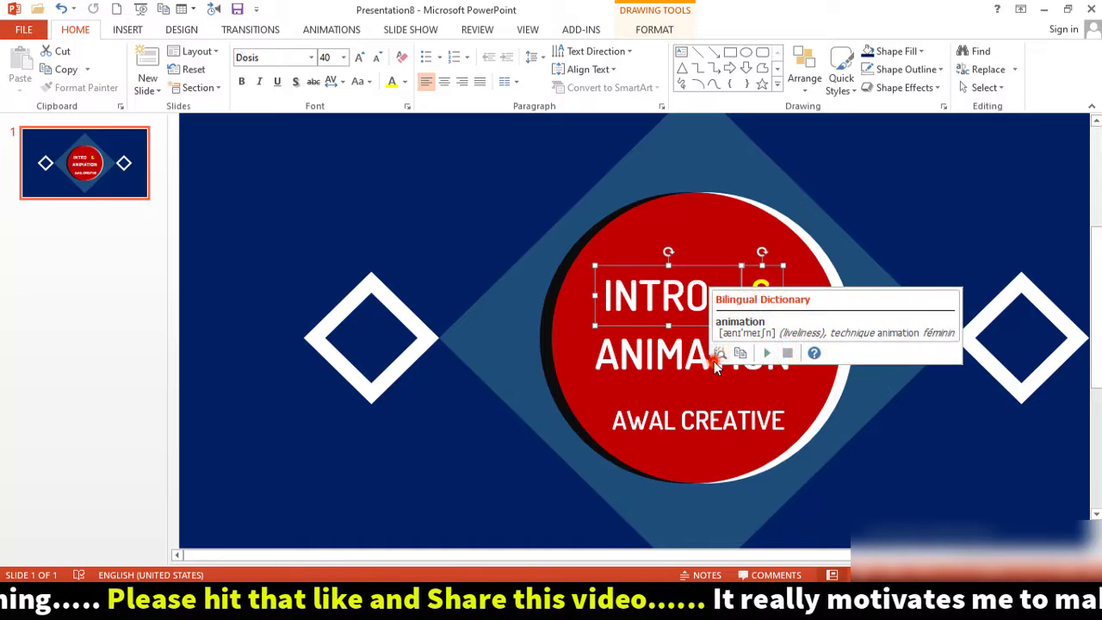
left_click(709, 356, "alt")
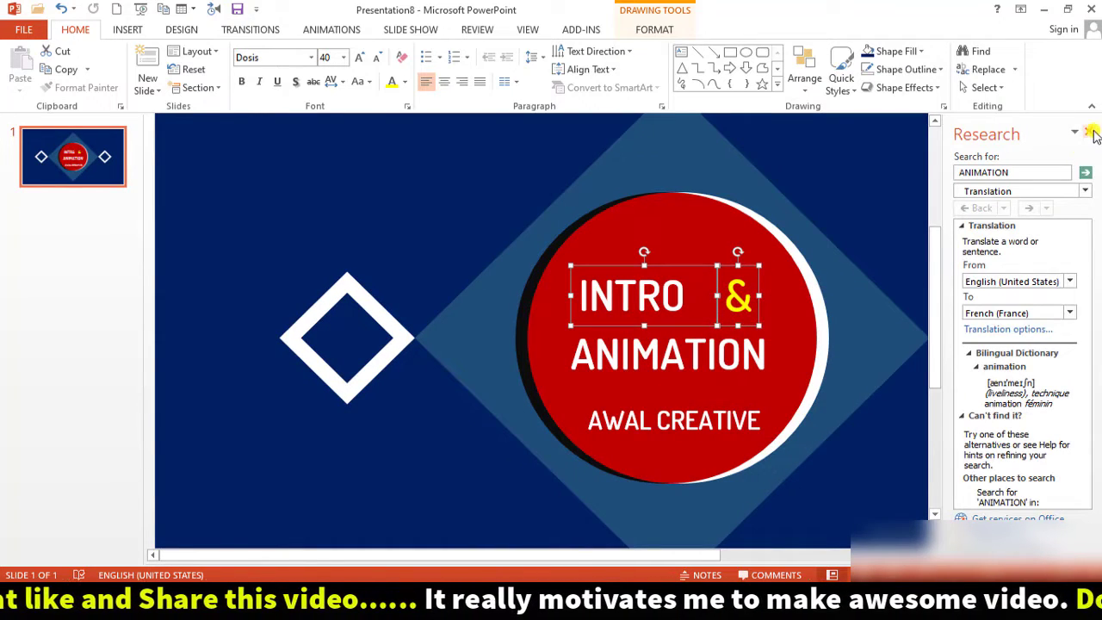
left_click(1089, 131)
- Nudge ANIMATION and AWAL CREATIVE into centred alignment, then zoom out to fit
left_click(706, 373)
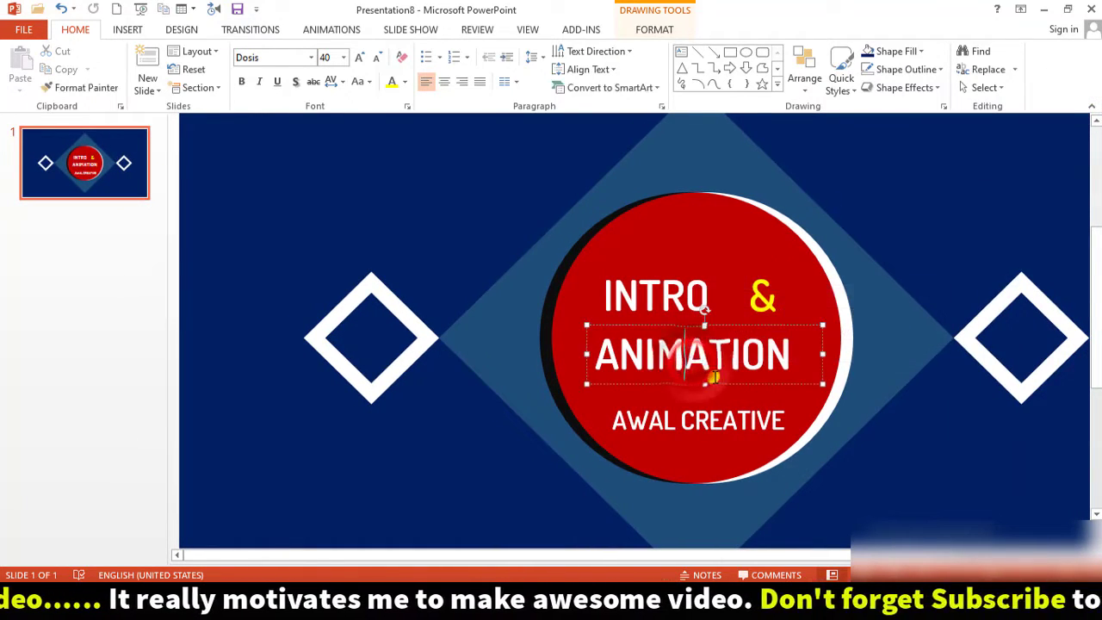
left_click_drag(706, 386, 715, 384)
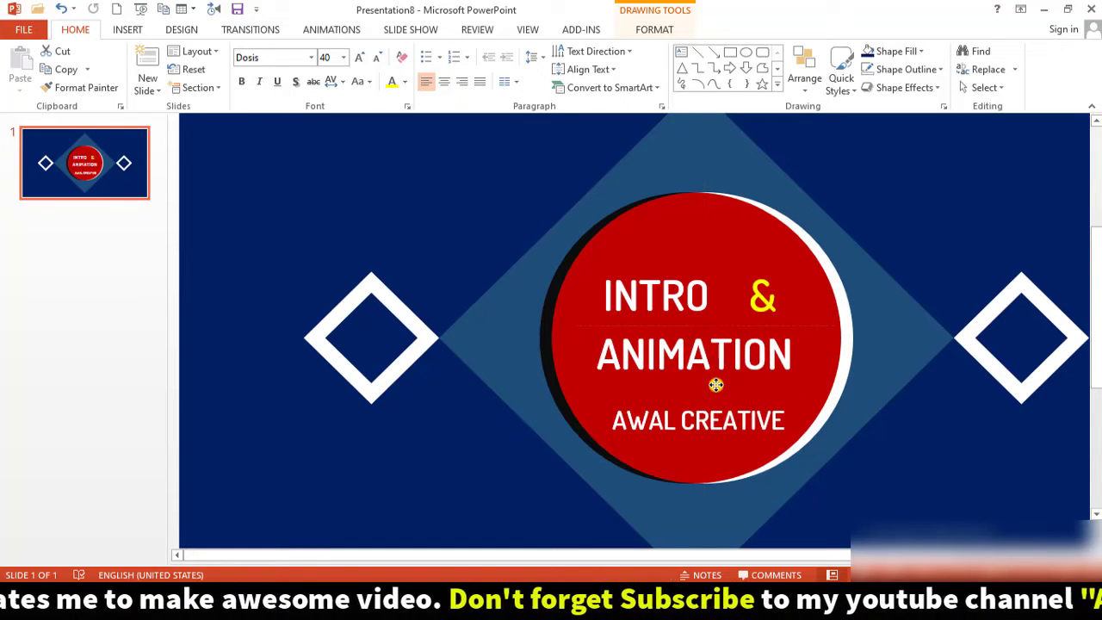
left_click(710, 421)
left_click_drag(710, 424, 716, 440)
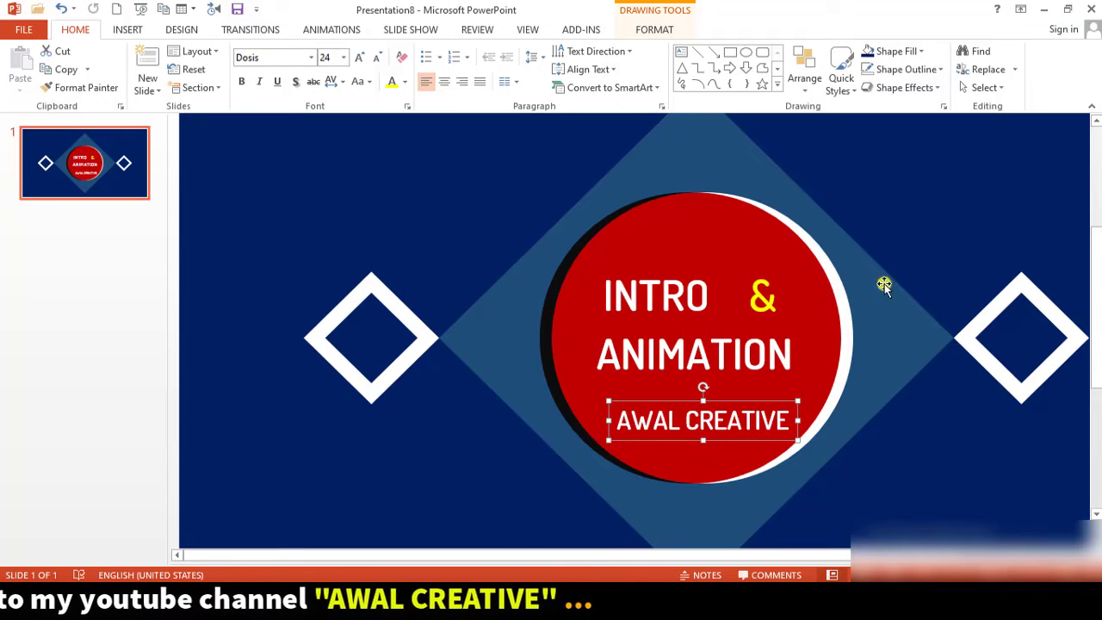
scroll(882, 344, "down", 3)
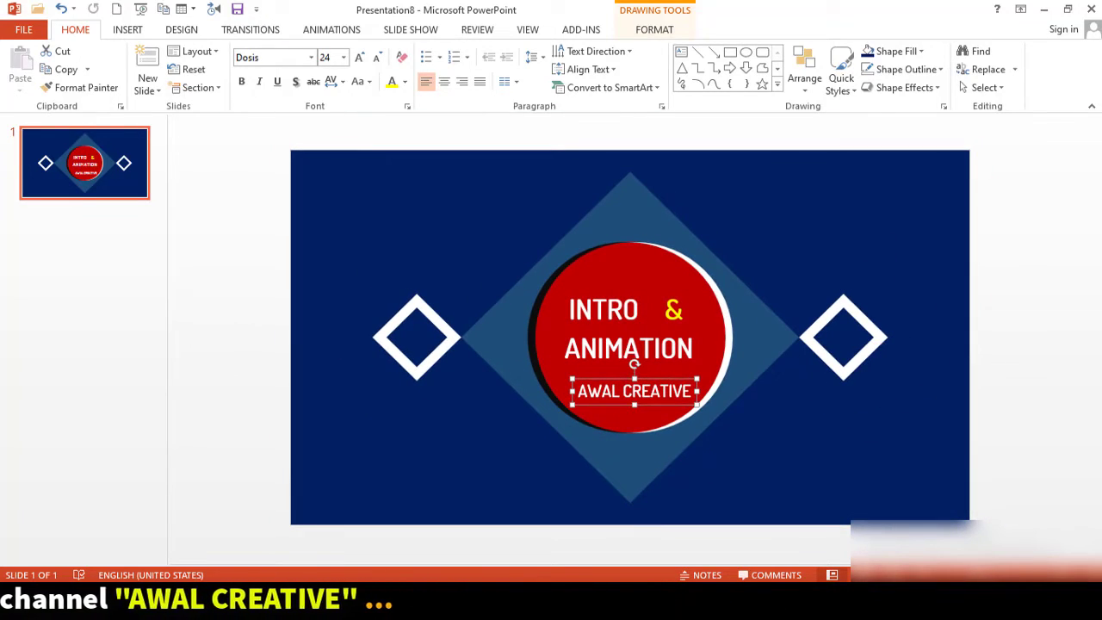
- With animation settings shown, duplicate the INTRO text box just above the original
left_click(316, 32)
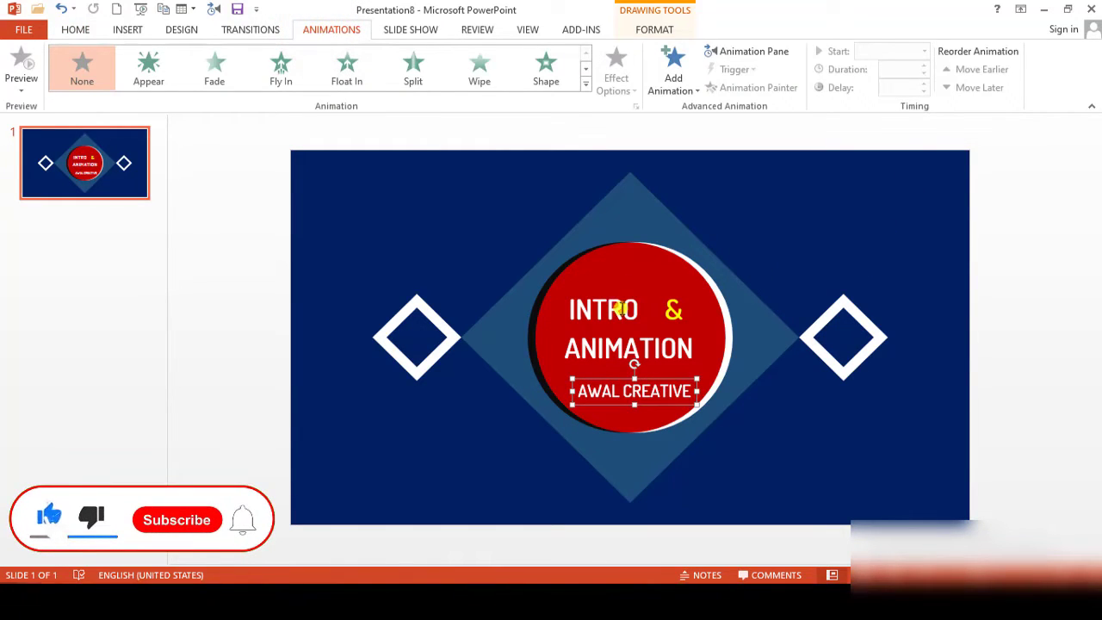
left_click(607, 308)
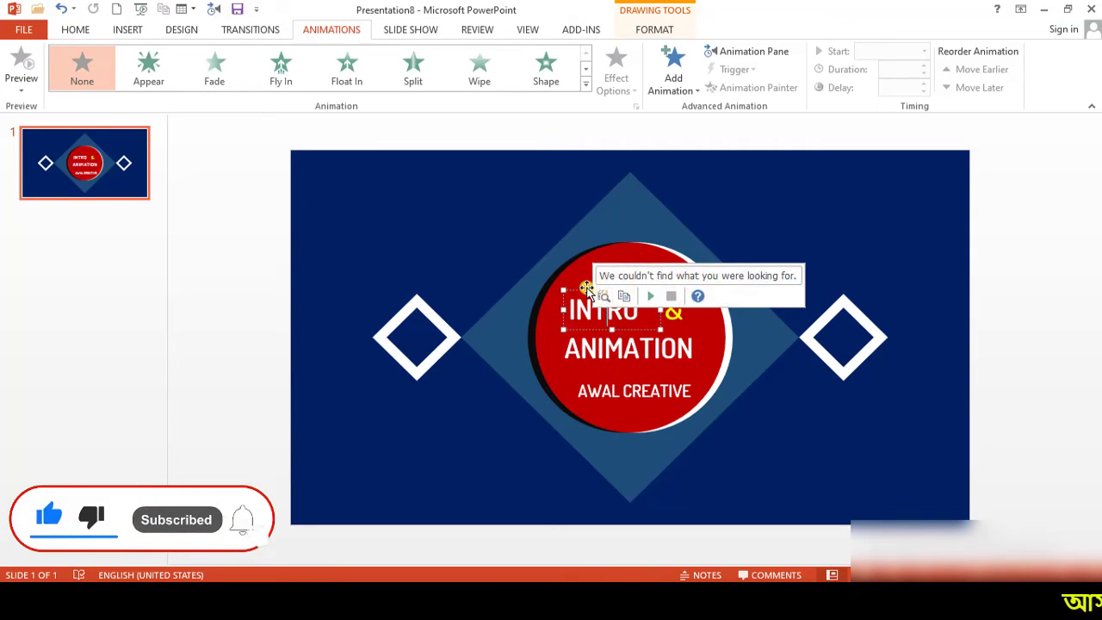
left_click(576, 291)
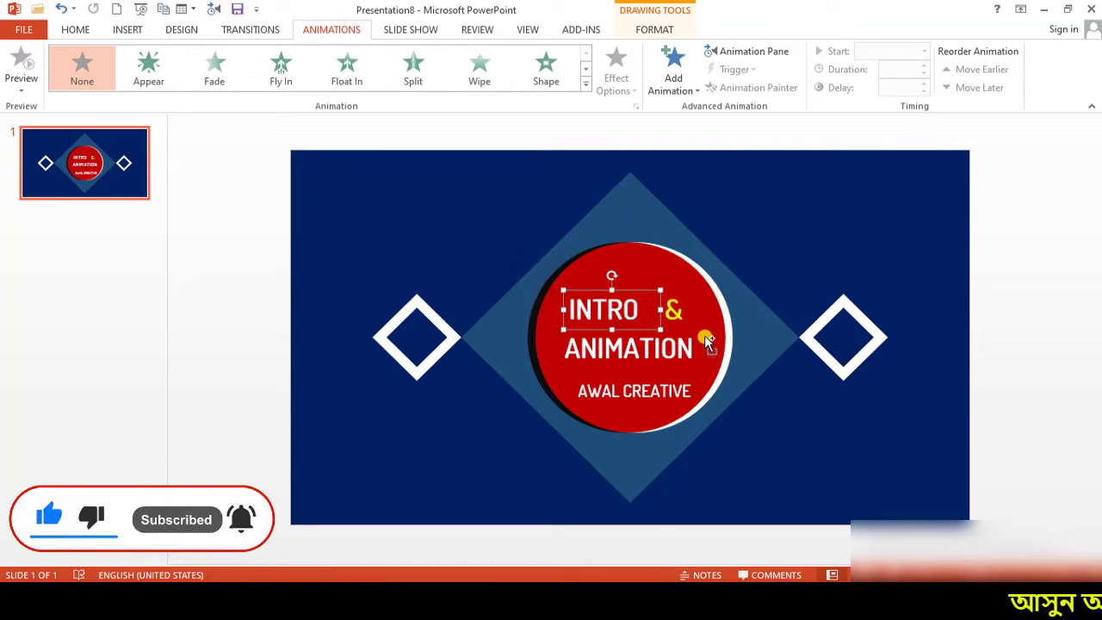
scroll(763, 356, "up", 5, "ctrl")
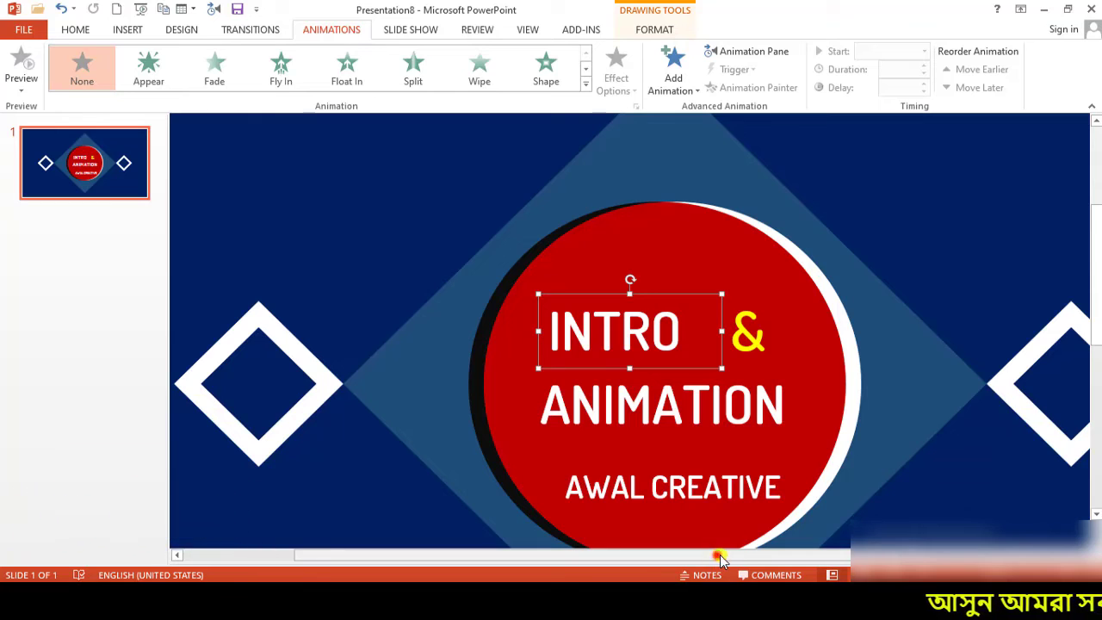
left_click_drag(720, 554, 853, 558)
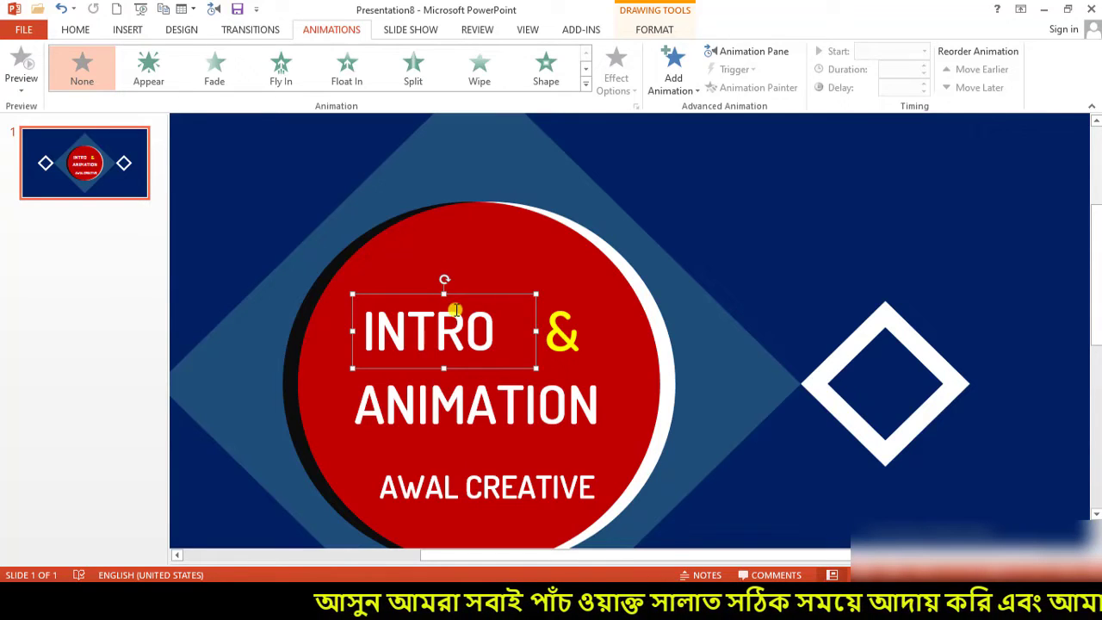
left_click(472, 292)
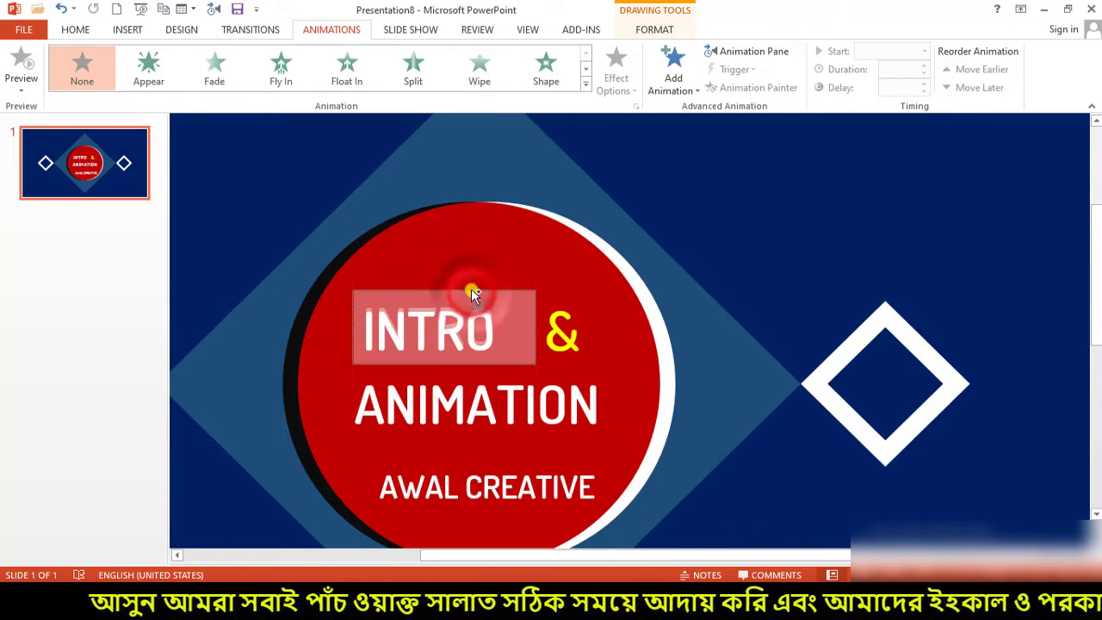
left_click_drag(472, 293, 474, 241)
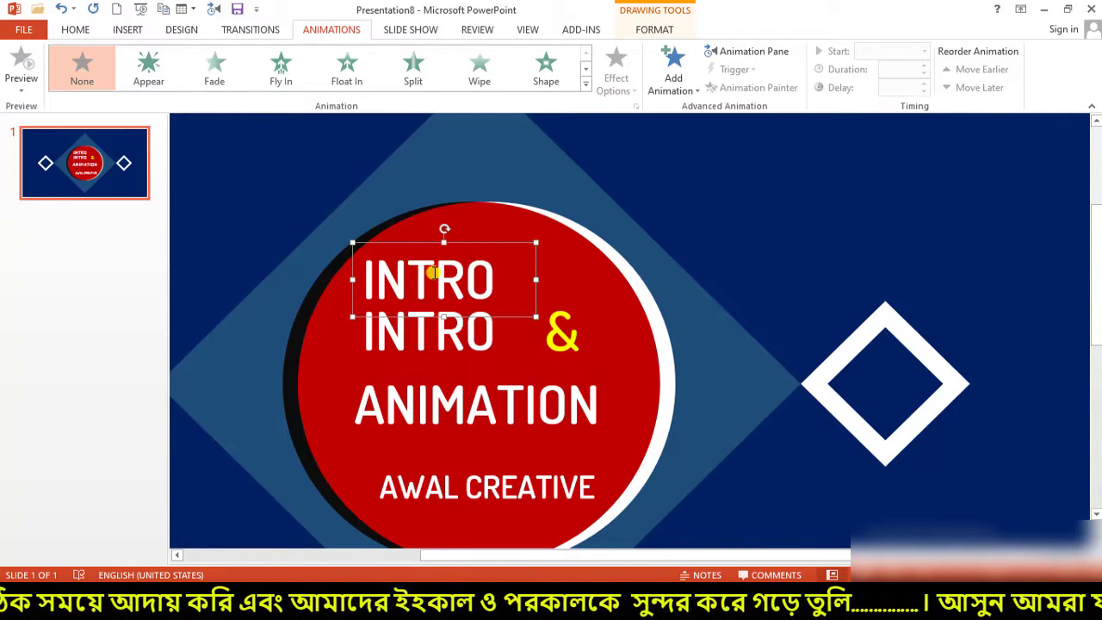
- Select the upper INTRO and expand the animation gallery, scrolled down to Motion Paths
left_click(466, 246)
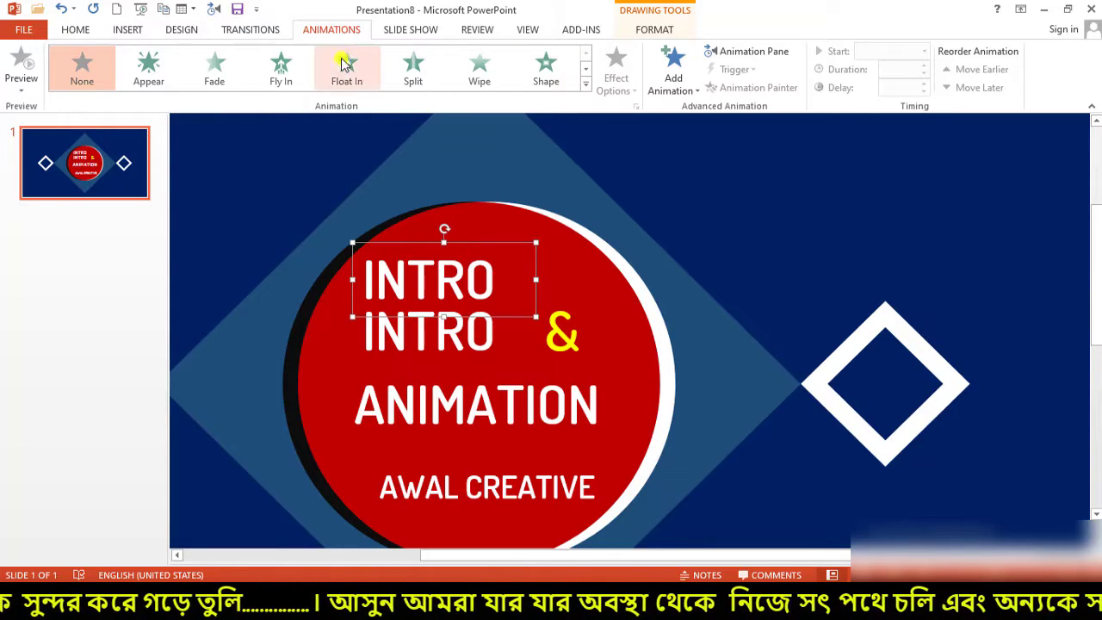
left_click(337, 29)
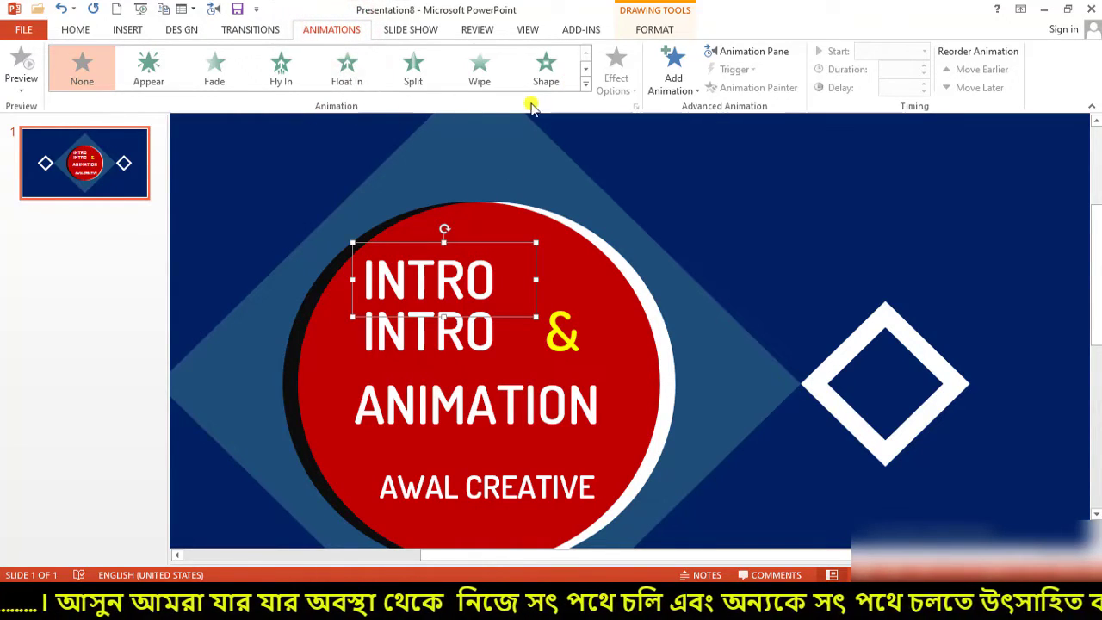
left_click(585, 87)
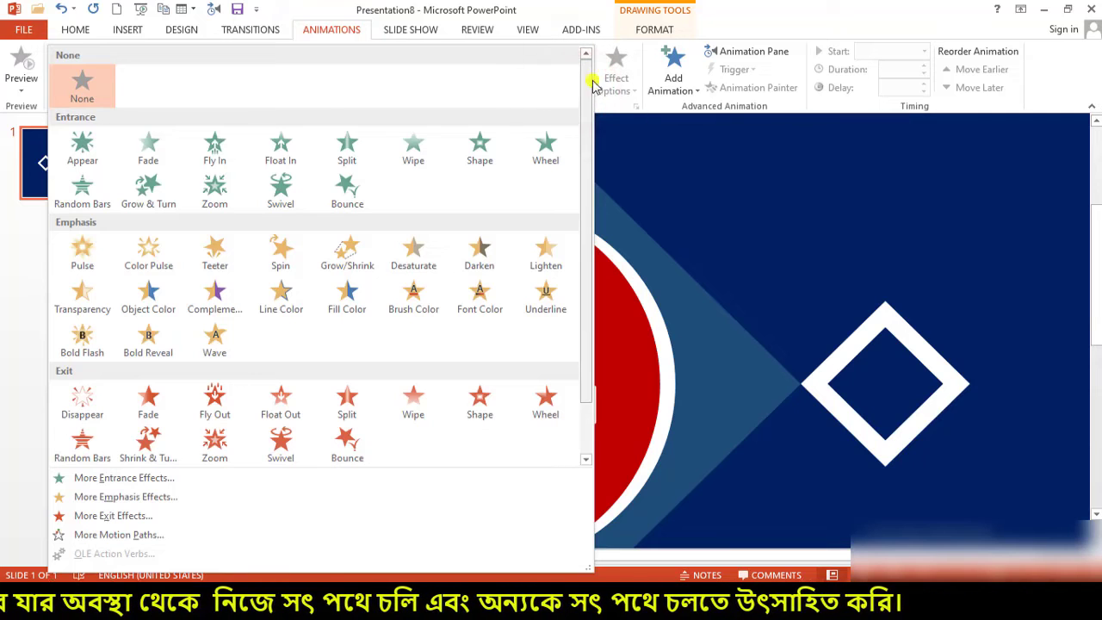
left_click(675, 103)
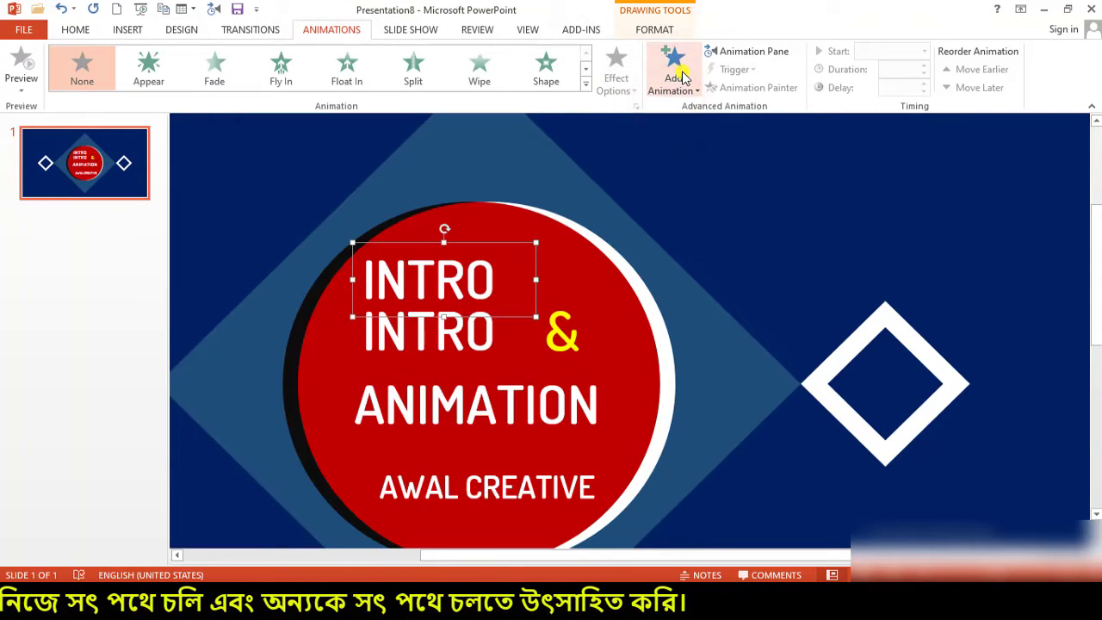
left_click(683, 77)
scroll(818, 358, "down", 5)
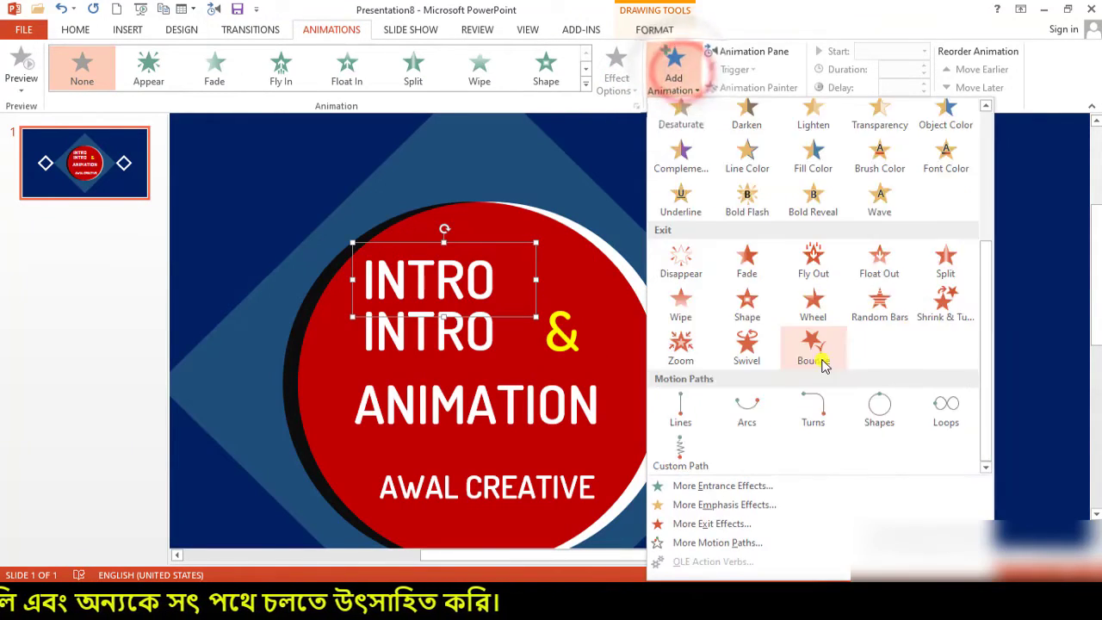
left_click(589, 90)
left_click(585, 86)
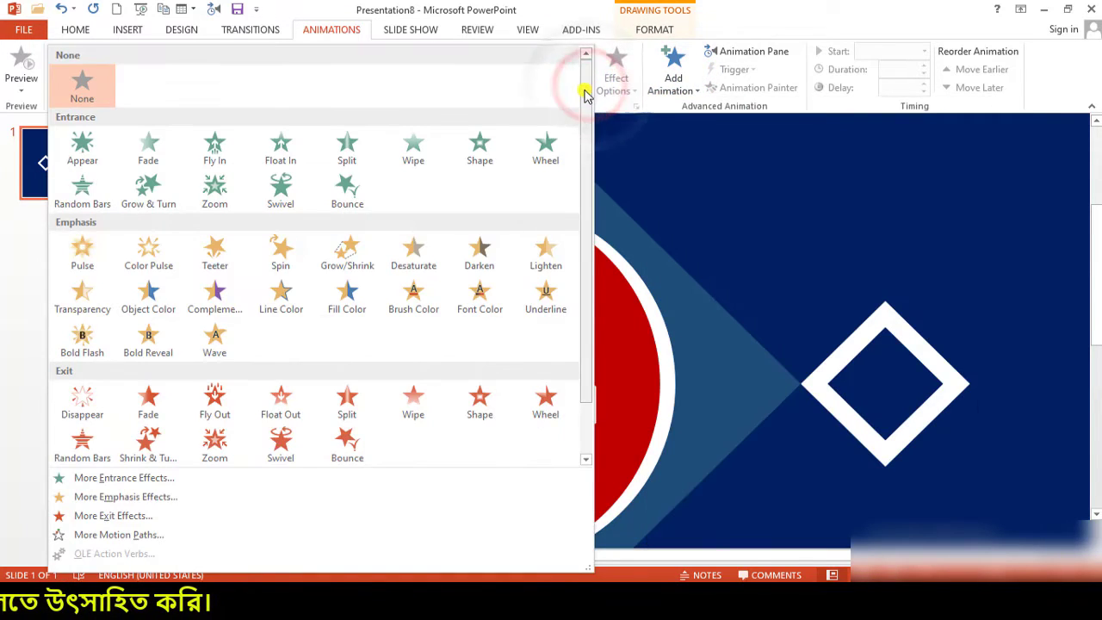
scroll(588, 198, "down", 1)
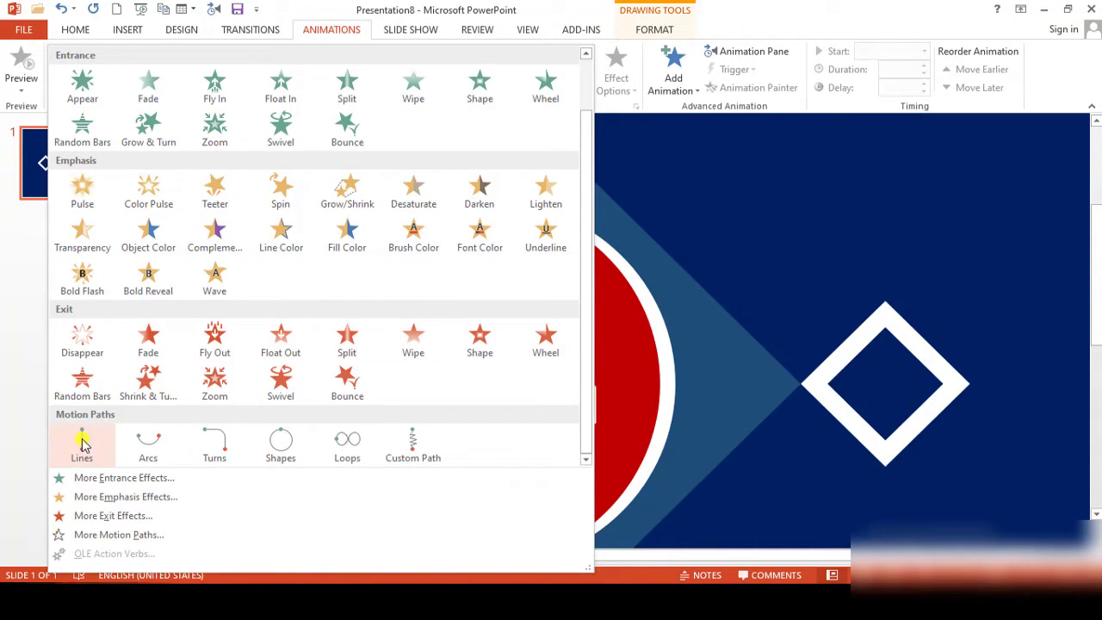
- Apply a Lines motion path to the upper INTRO with direction Down
left_click(82, 444)
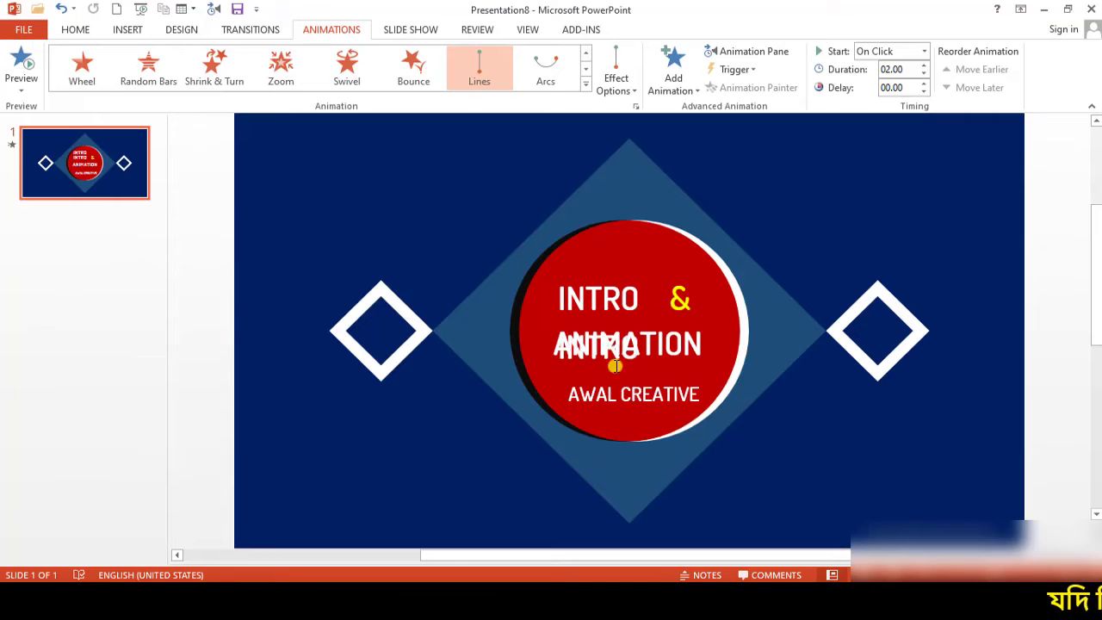
scroll(683, 368, "up", 1)
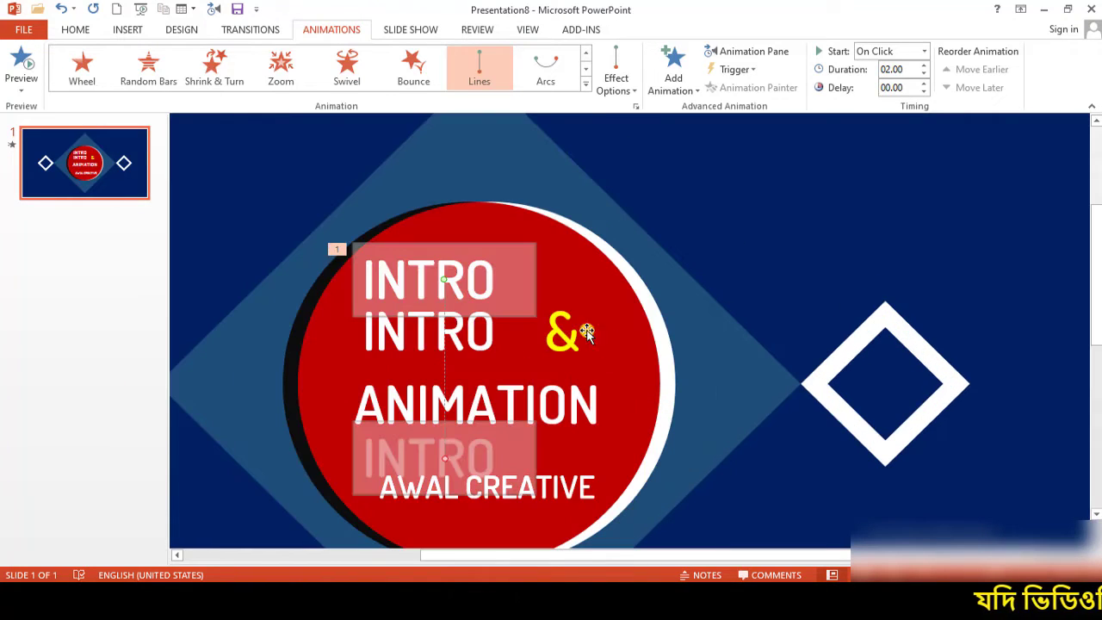
left_click(627, 86)
left_click(635, 138)
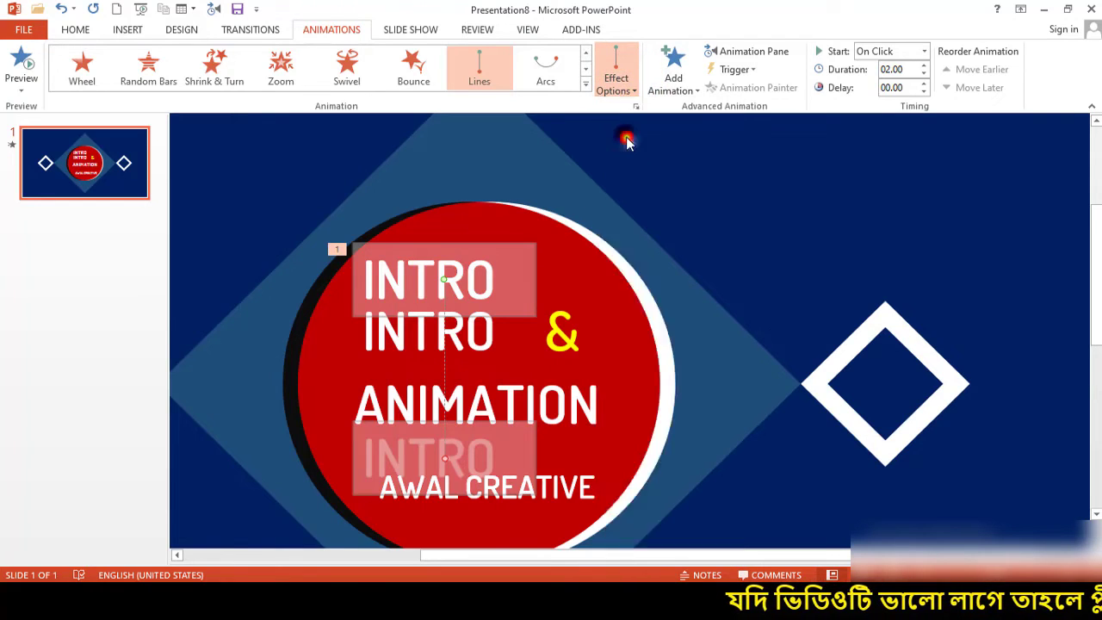
scroll(628, 140, "down", 1)
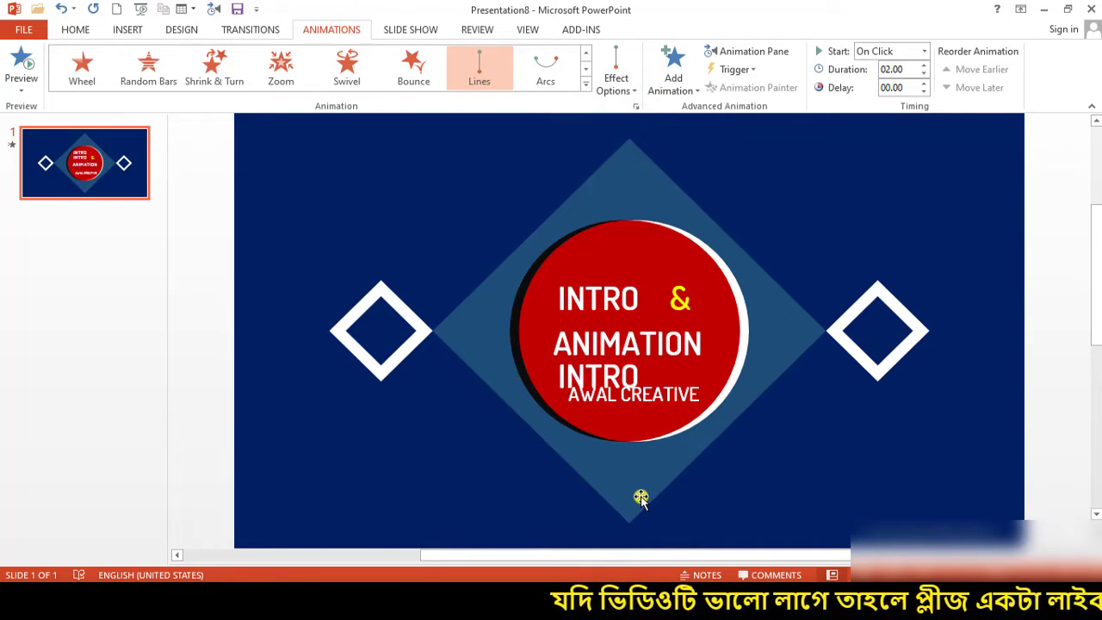
scroll(640, 498, "up", 1)
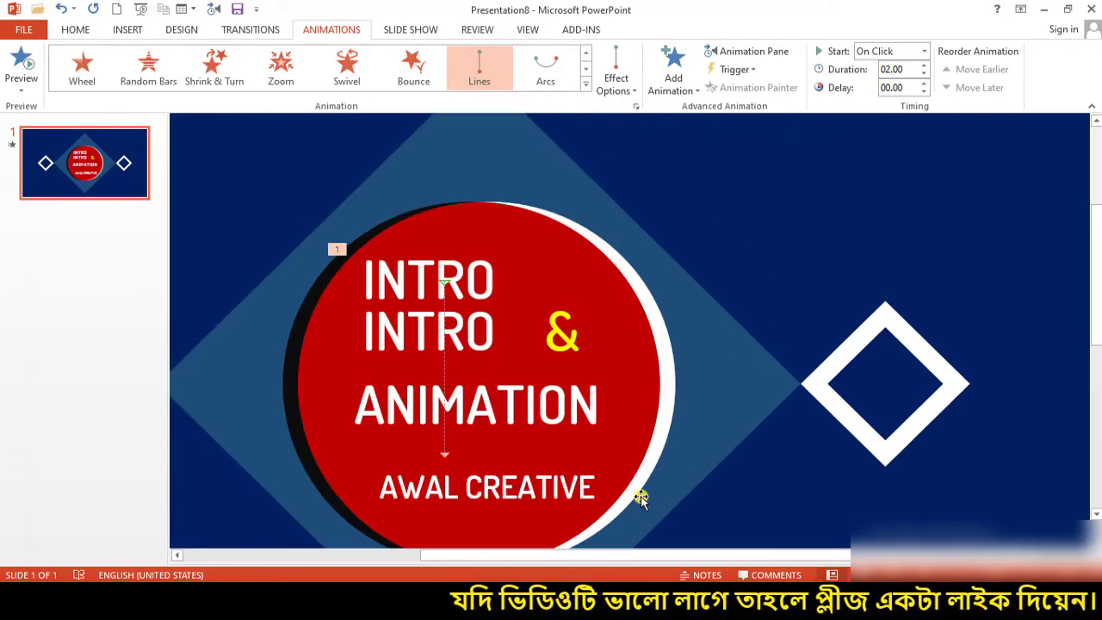
- Drag the motion path's end point onto the lower INTRO line
left_click(445, 457)
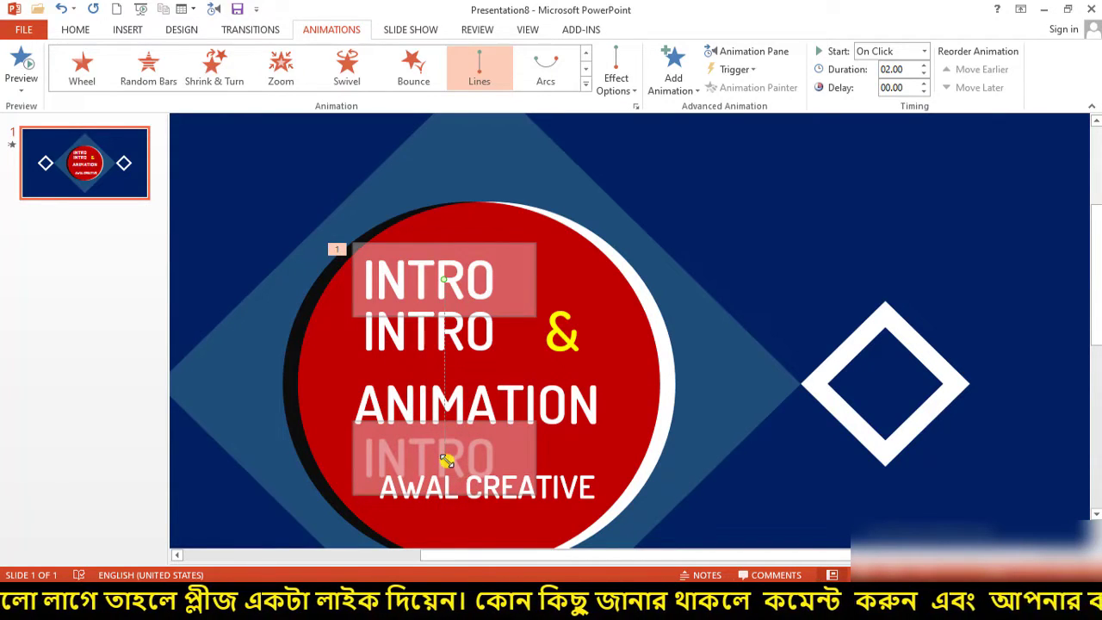
left_click_drag(446, 461, 454, 333)
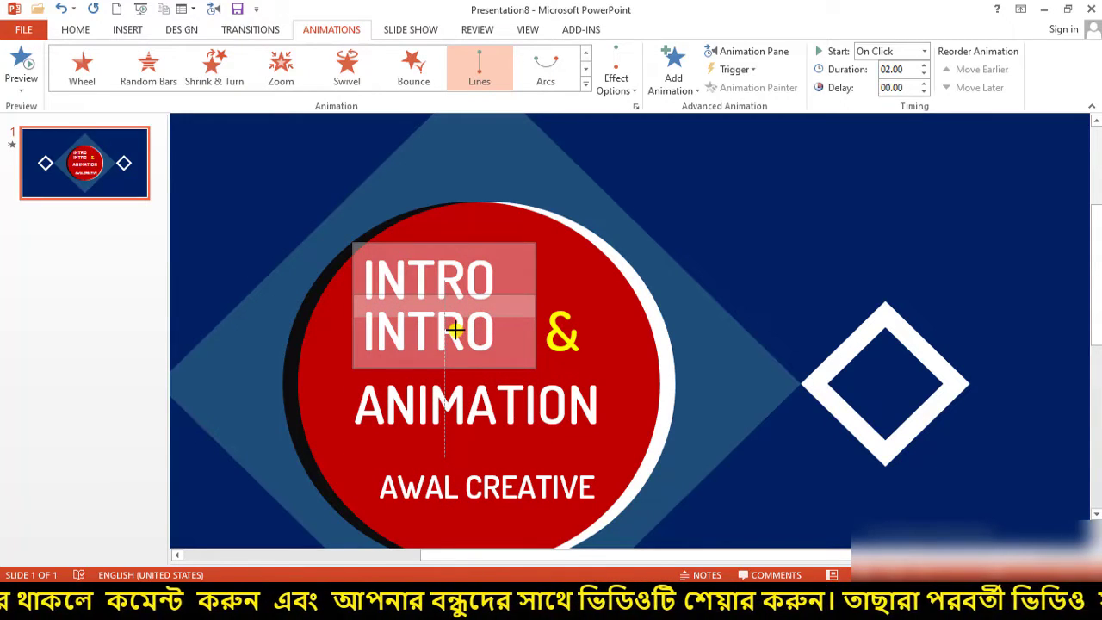
left_click_drag(455, 330, 456, 329)
left_click(510, 341)
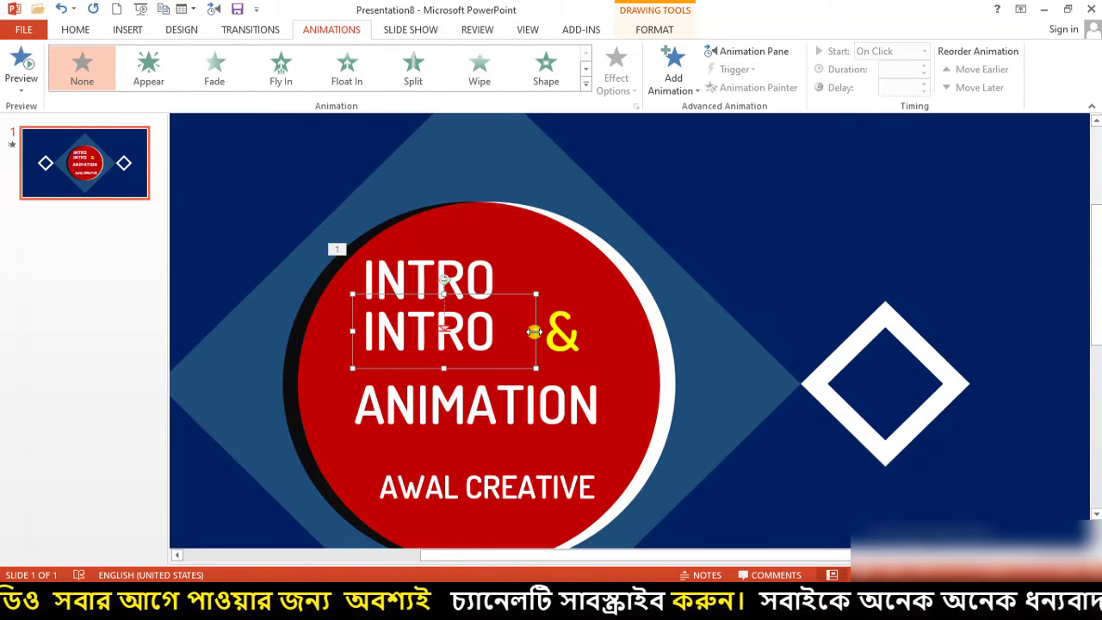
- Delete the lower INTRO copy and set the animated INTRO to start With Previous
key("Delete")
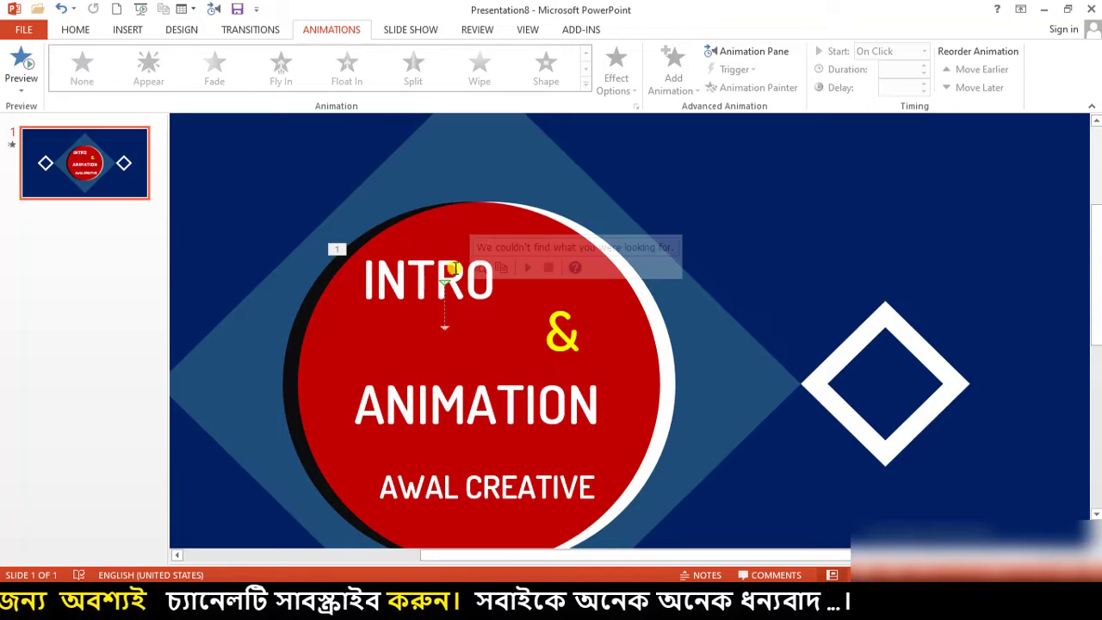
left_click(470, 280)
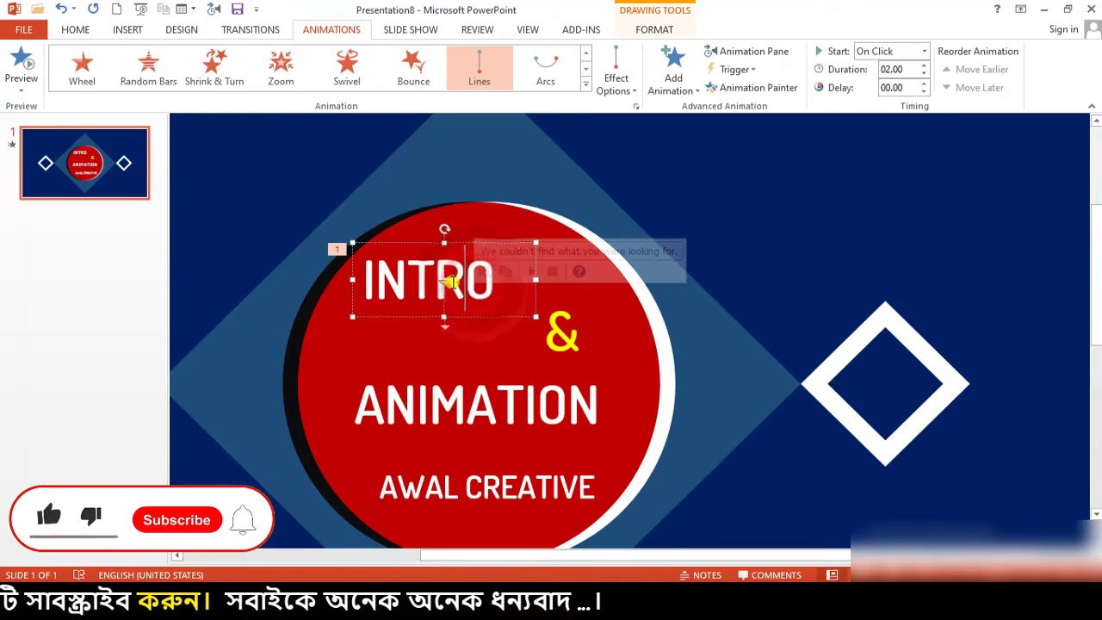
left_click(922, 51)
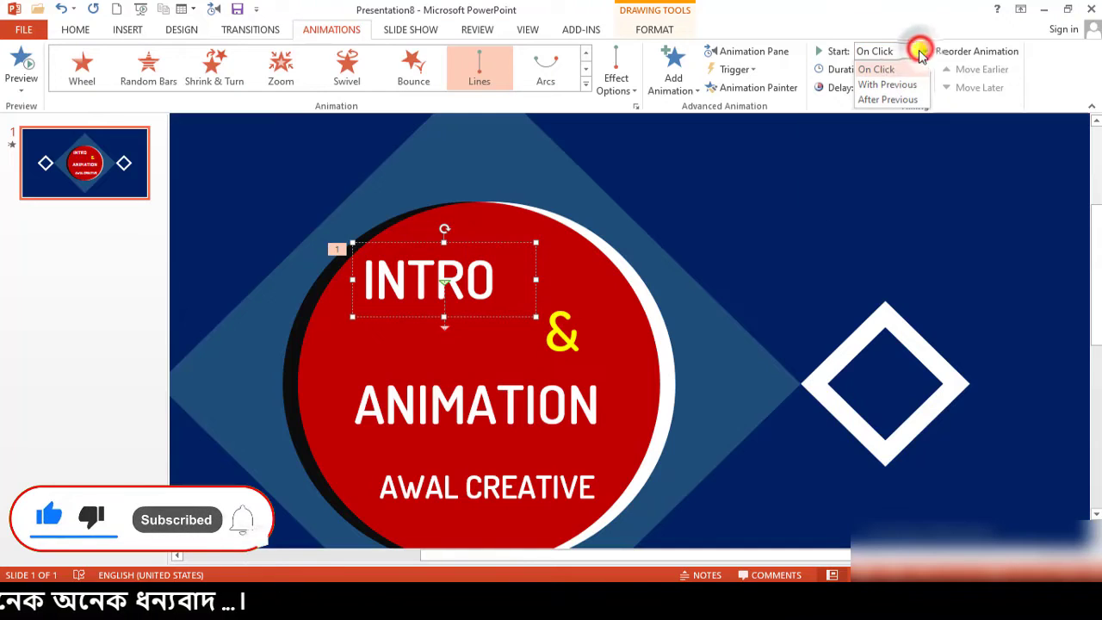
left_click(886, 82)
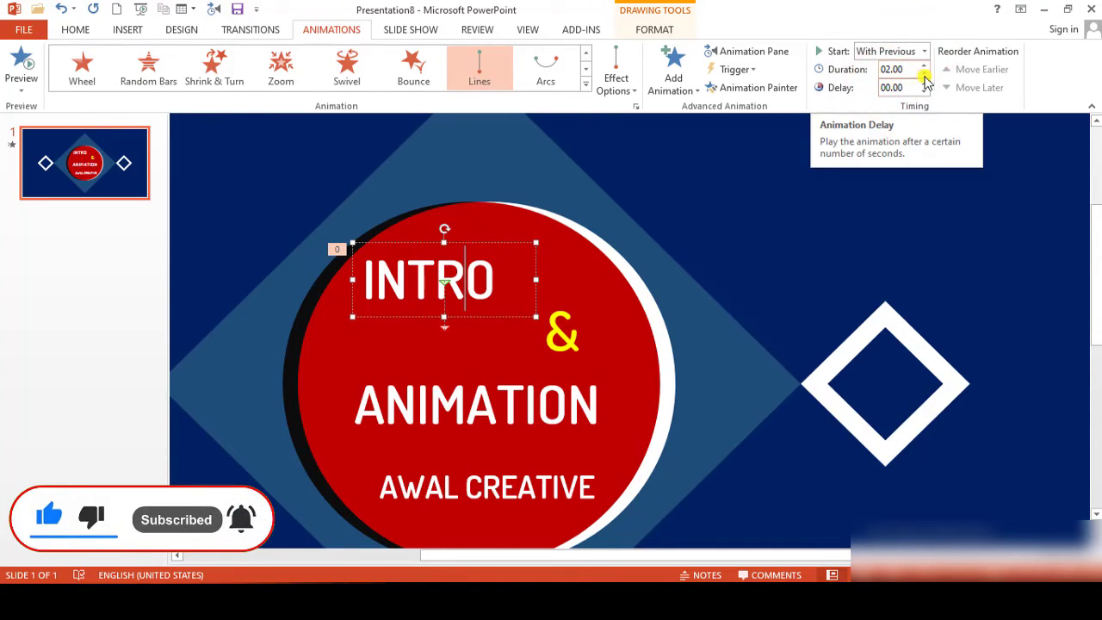
- Lower the INTRO animation's duration to 00.50 seconds
left_click(924, 75)
left_click(924, 75)
left_click(924, 75)
left_click(924, 75)
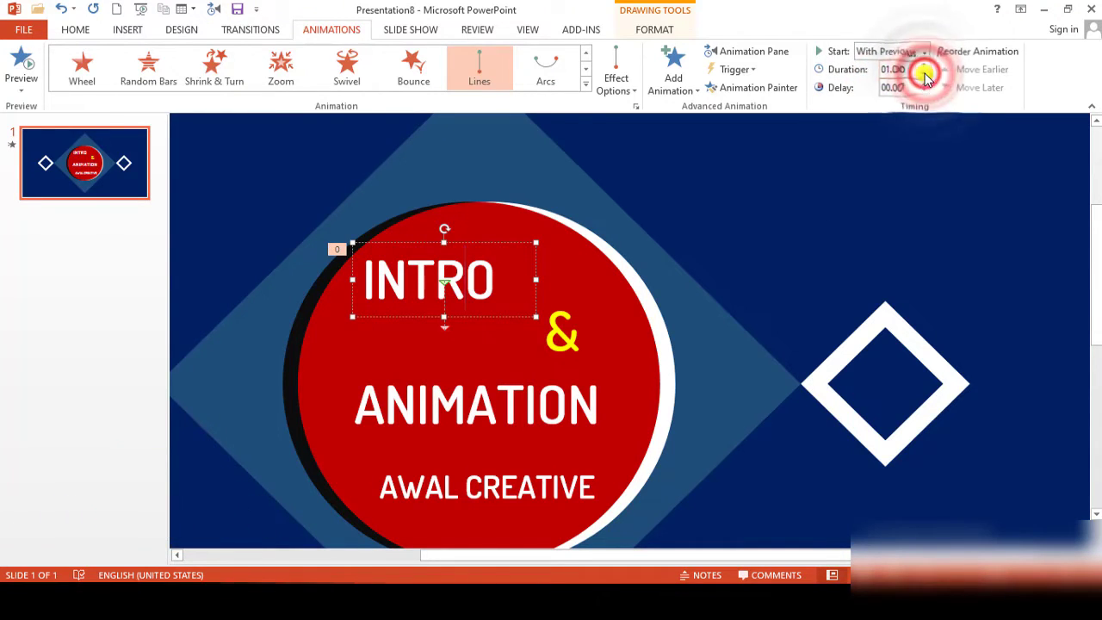
left_click(924, 75)
left_click(924, 76)
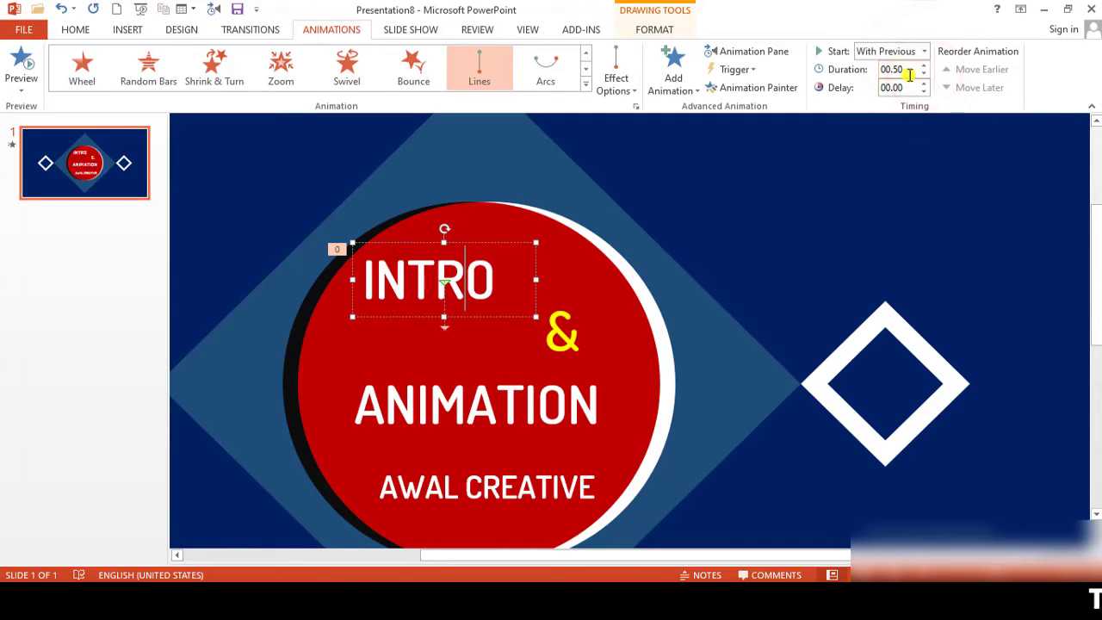
left_click(564, 332)
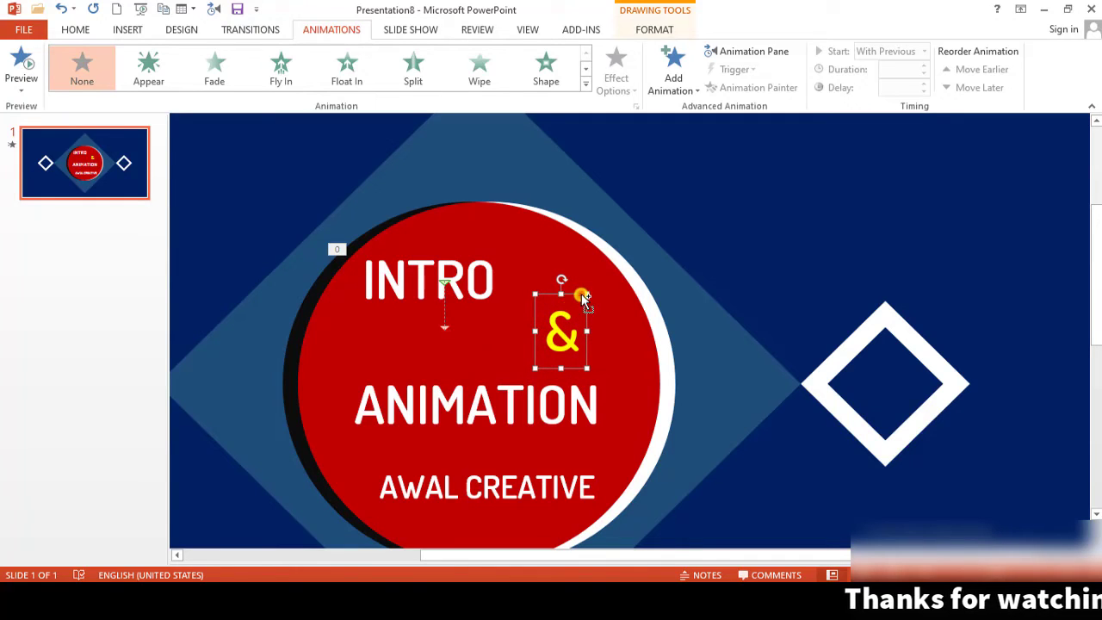
- Duplicate the & just left of the original and give the copy a Lines motion path
left_click_drag(584, 297, 538, 301)
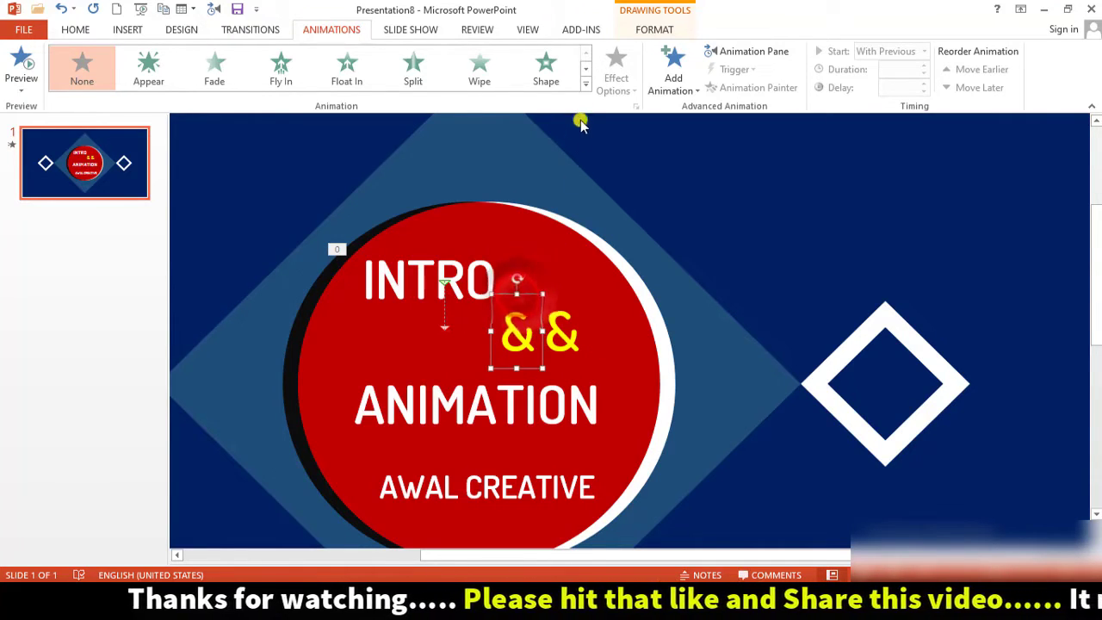
left_click(586, 86)
scroll(203, 371, "down", 1)
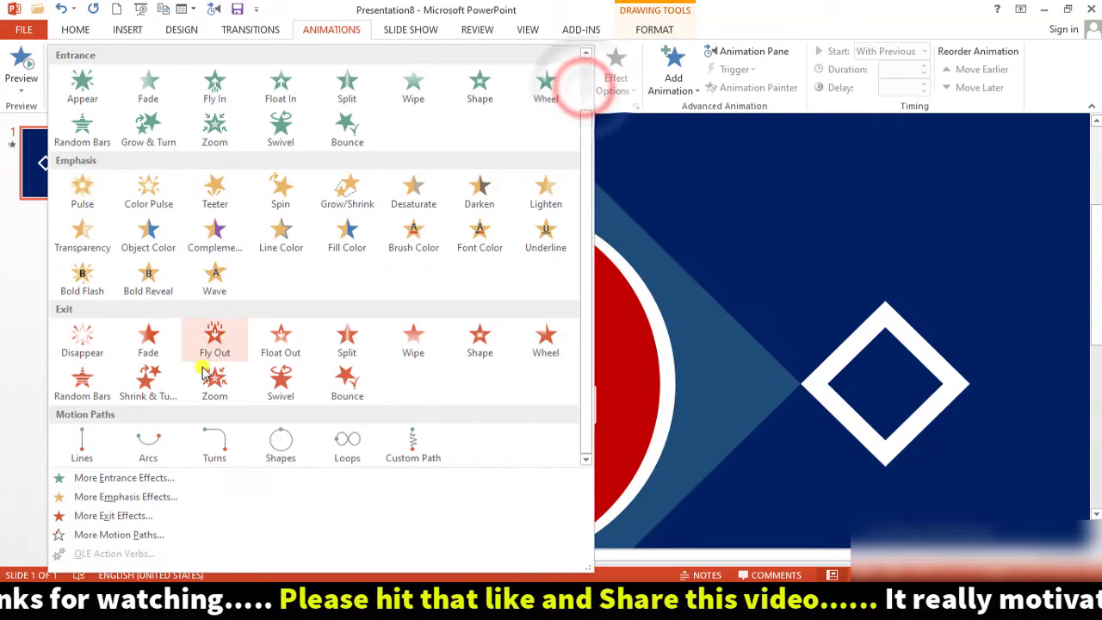
left_click(79, 446)
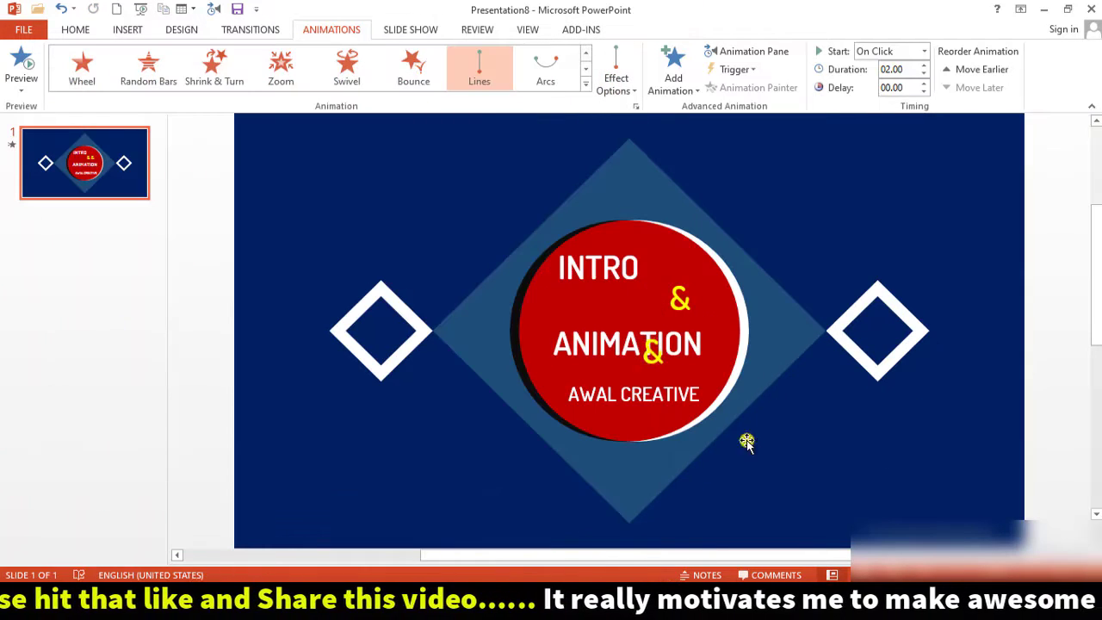
- Set the & path direction to Right and shorten it to end beside the original &
scroll(657, 454, "up", 3)
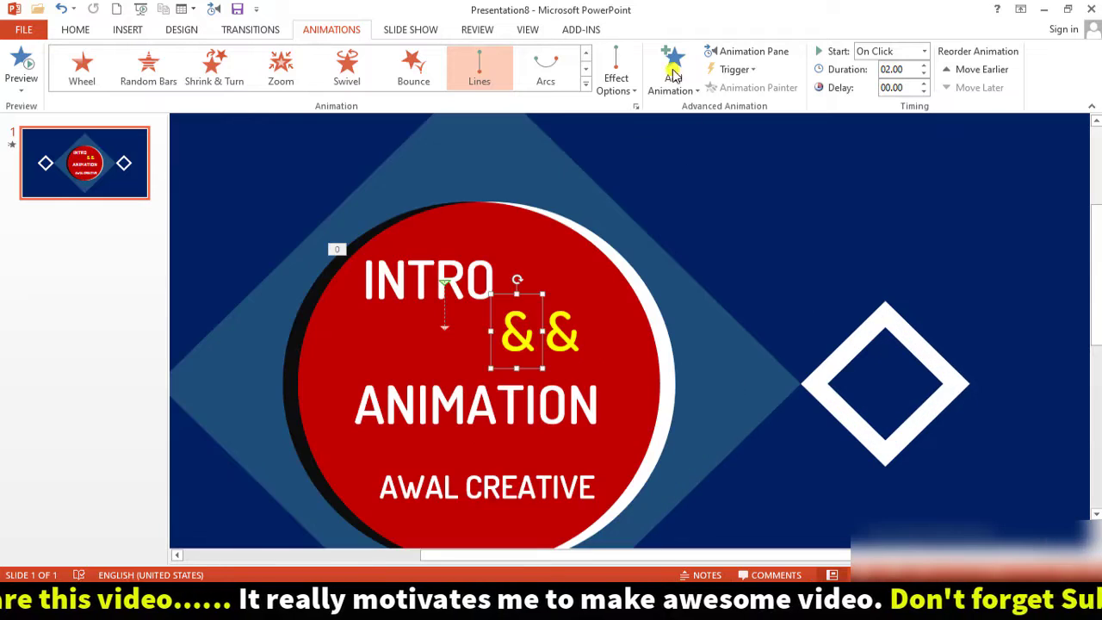
left_click(629, 89)
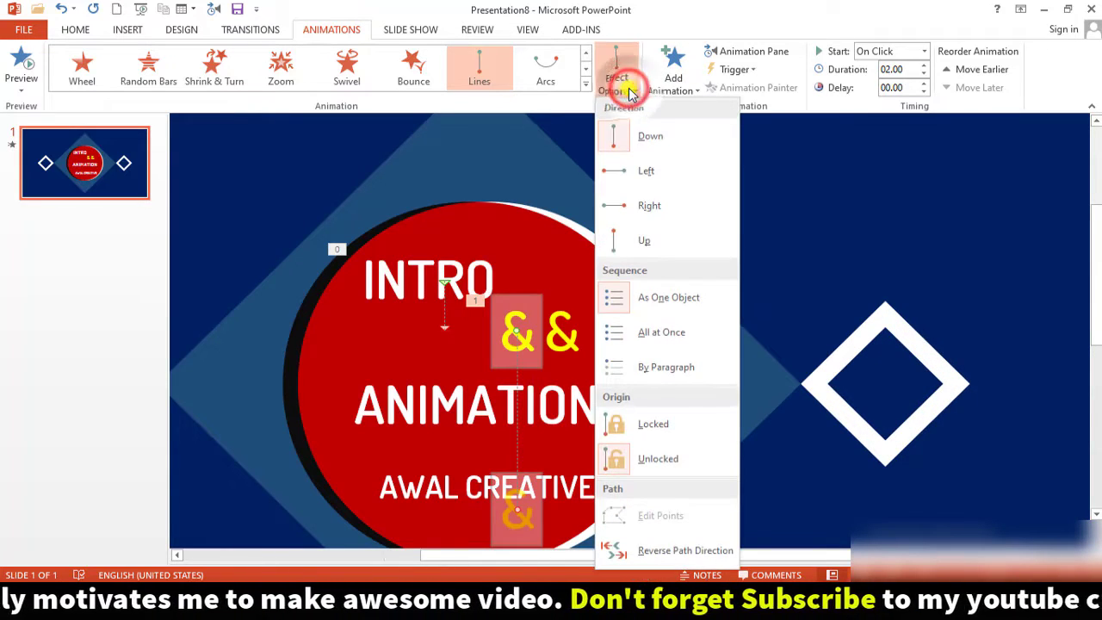
left_click(633, 207)
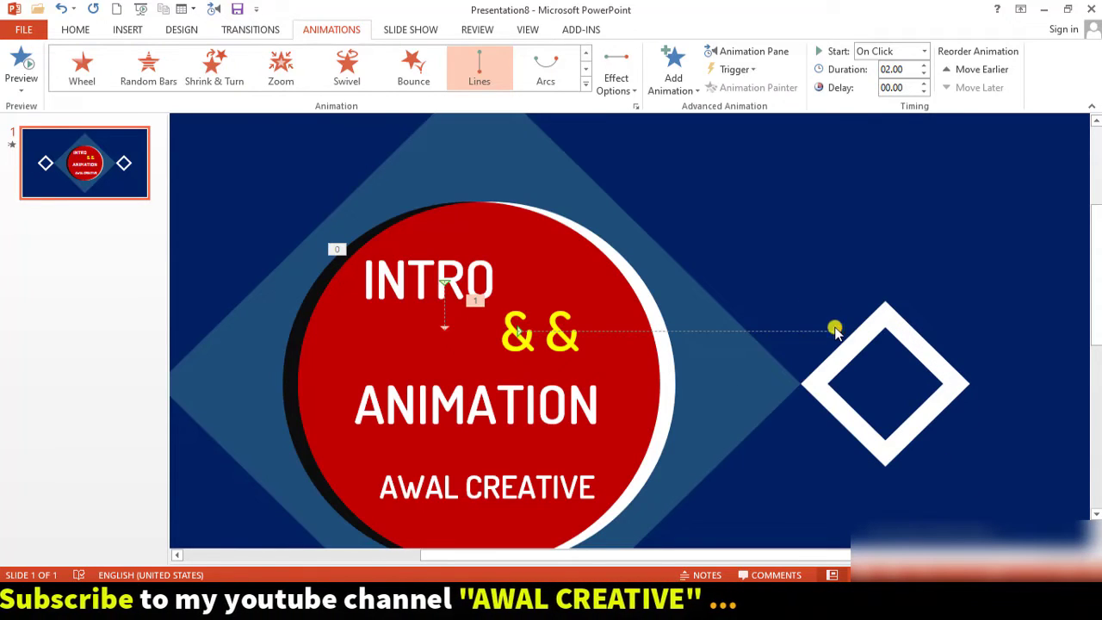
left_click(835, 330)
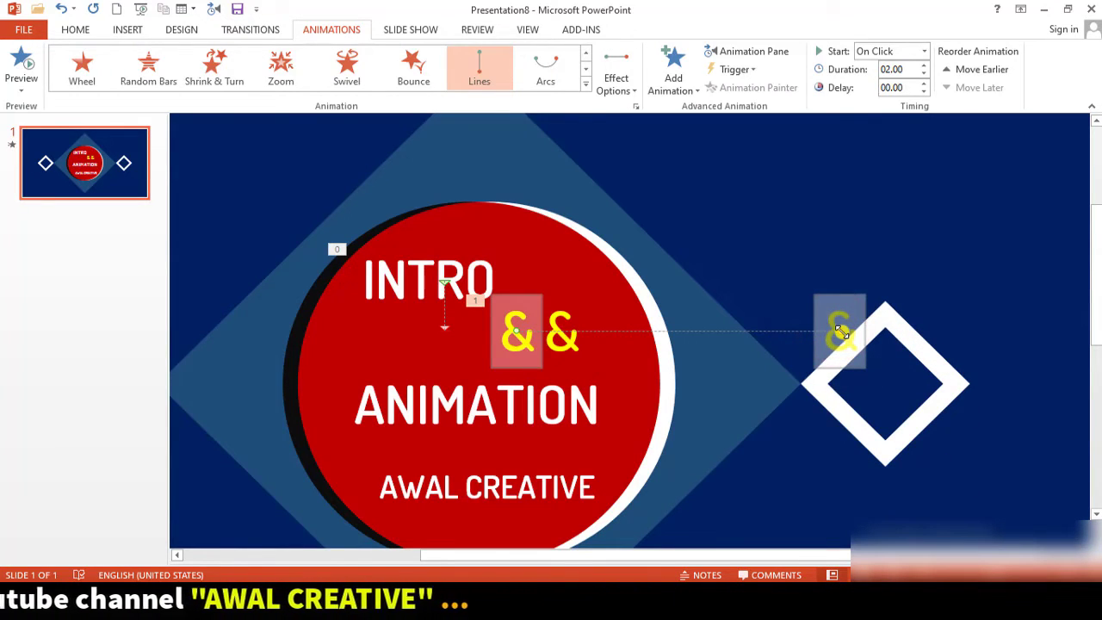
left_click_drag(840, 330, 563, 331)
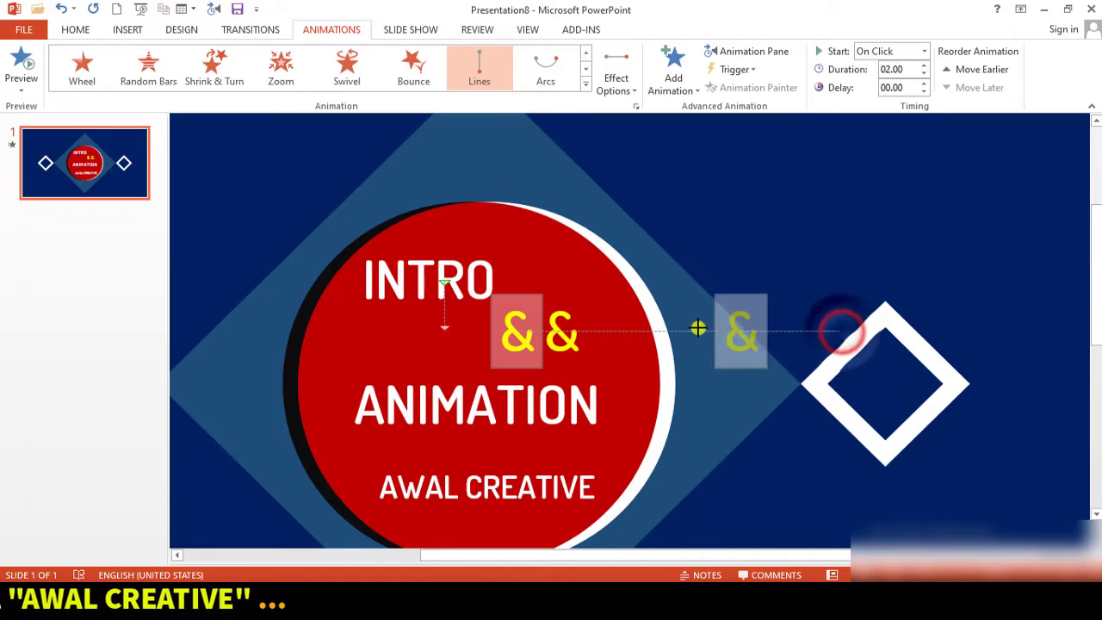
left_click(562, 344)
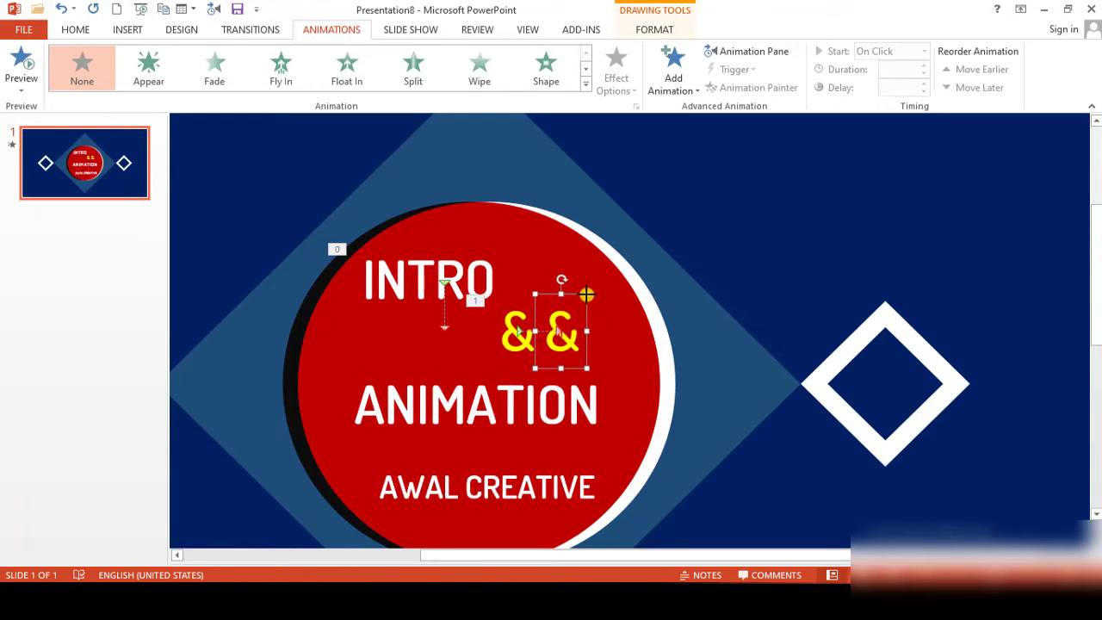
- Select the animated & and set its animation to start After Previous
left_click(586, 295)
scroll(663, 371, "down", 1)
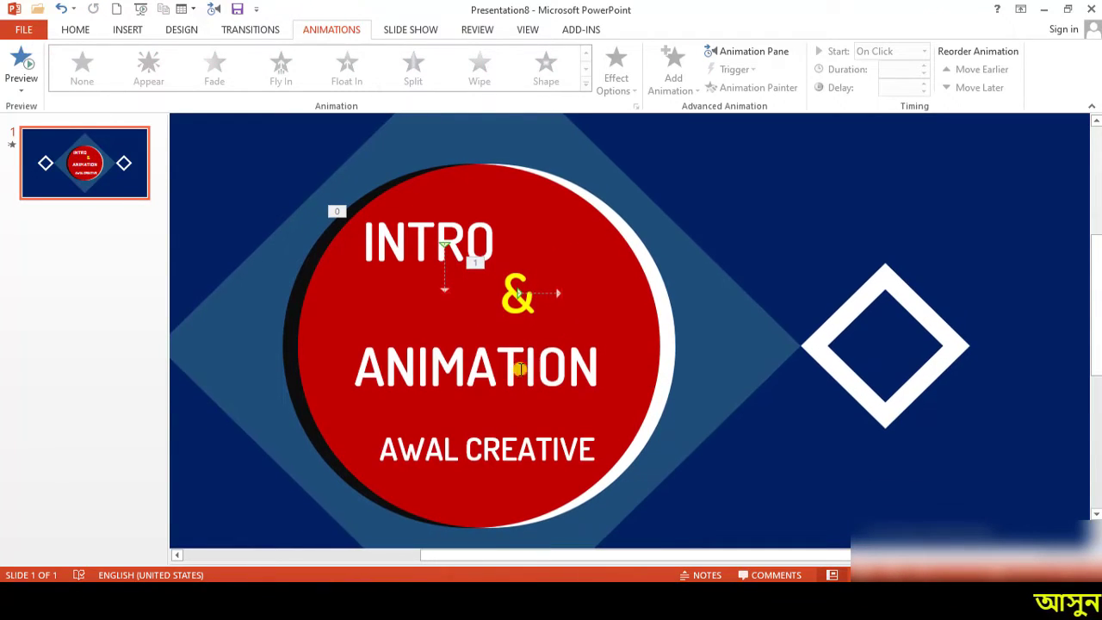
mouse_move(454, 355)
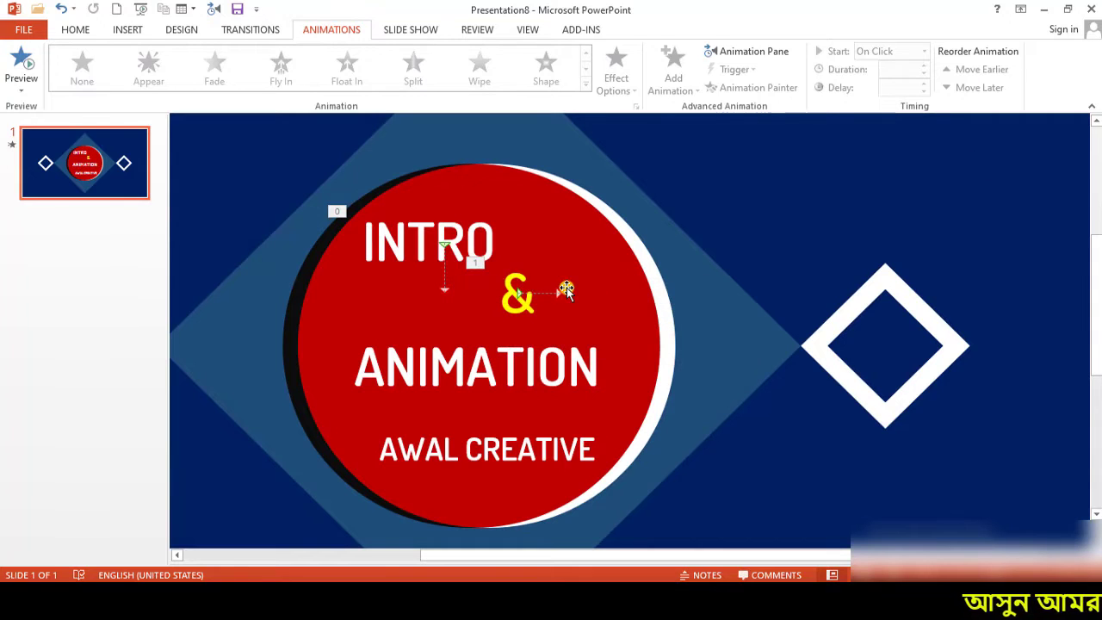
left_click(538, 302)
left_click(922, 51)
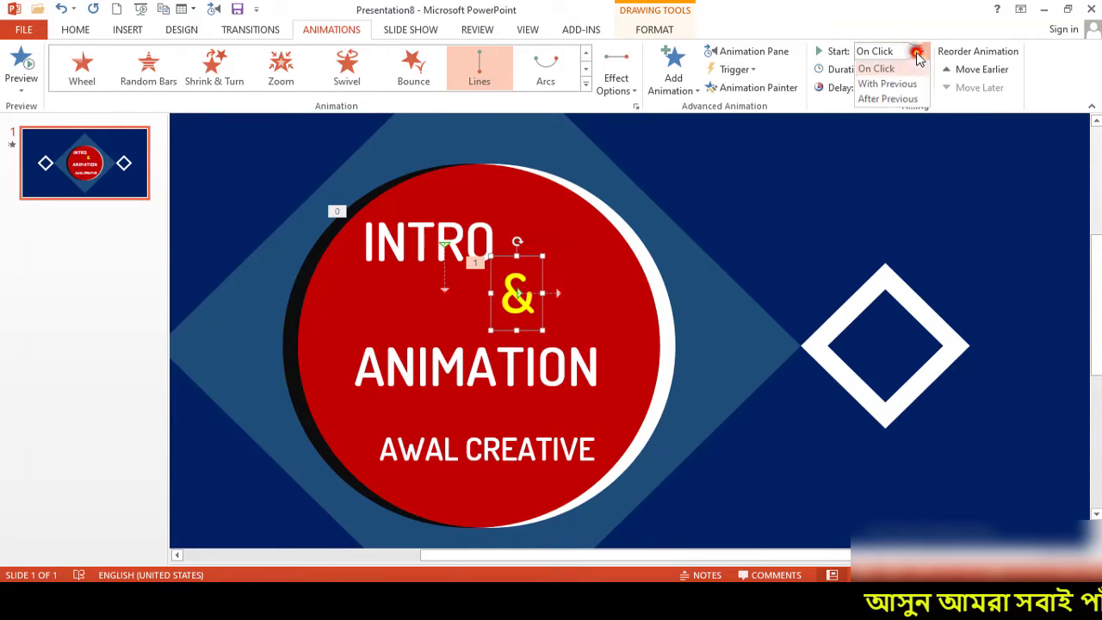
left_click(887, 99)
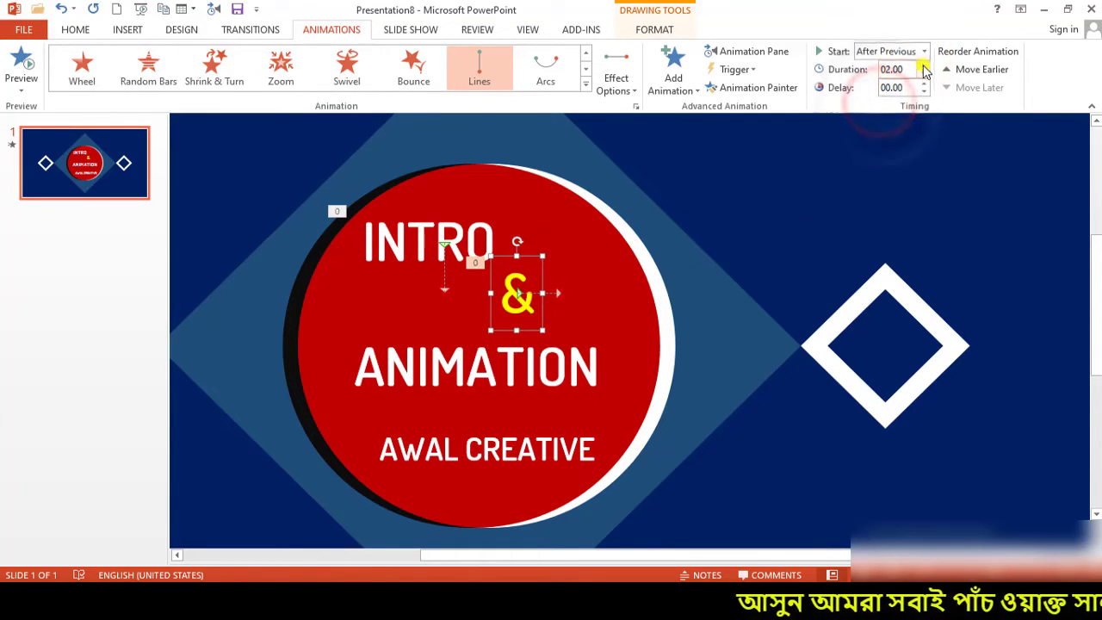
- Reduce the & animation's duration to 00.50 seconds
left_click(923, 74)
left_click(923, 75)
left_click(924, 74)
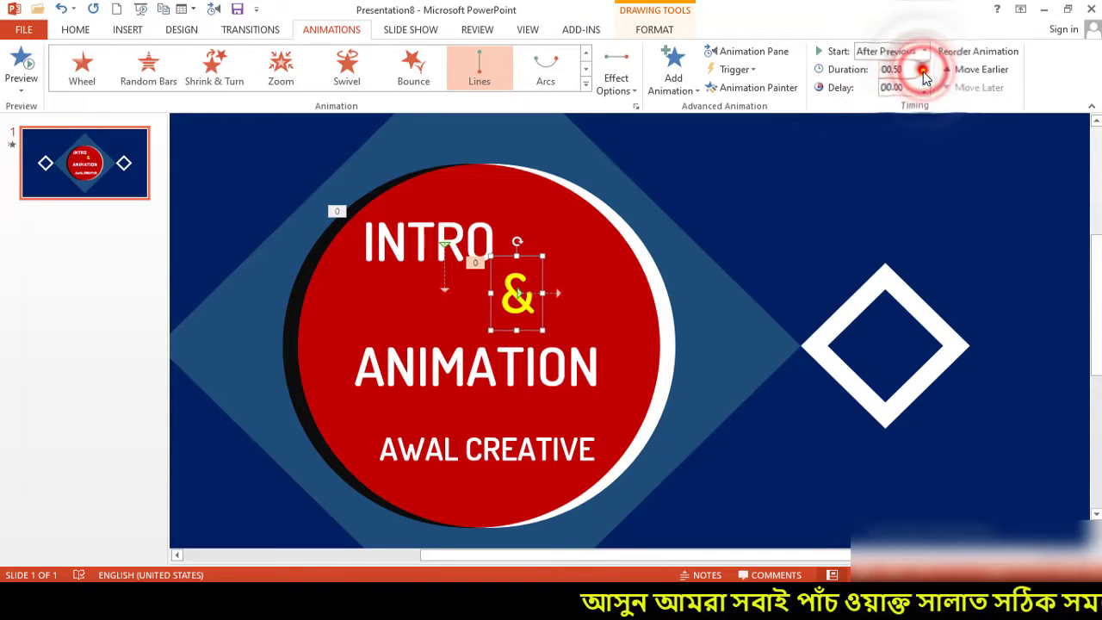
left_click(923, 74)
left_click(923, 74)
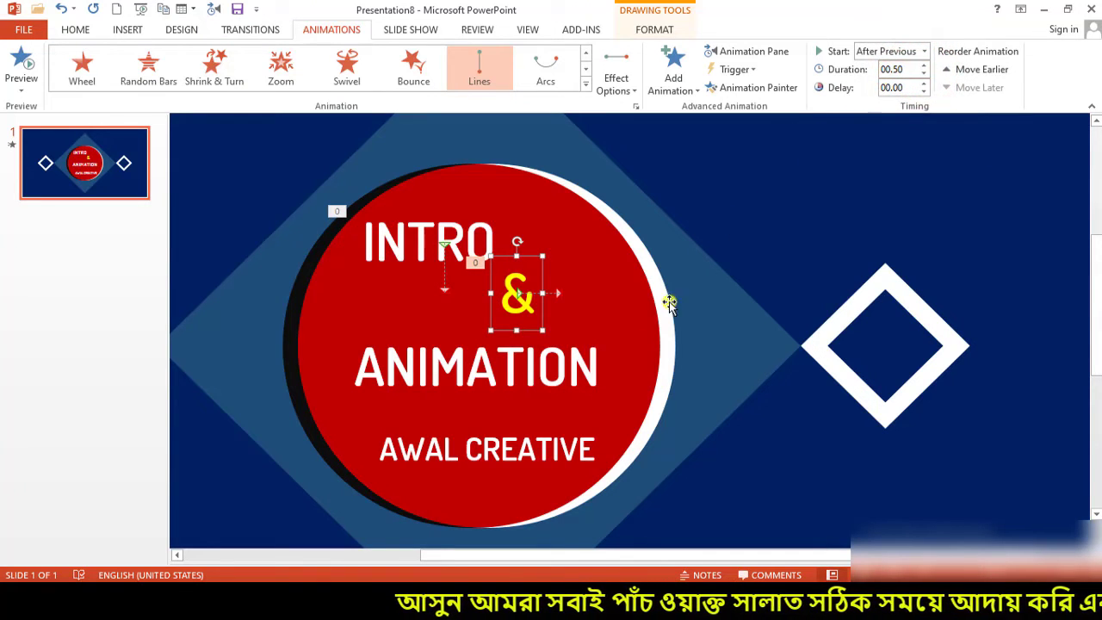
left_click(544, 331)
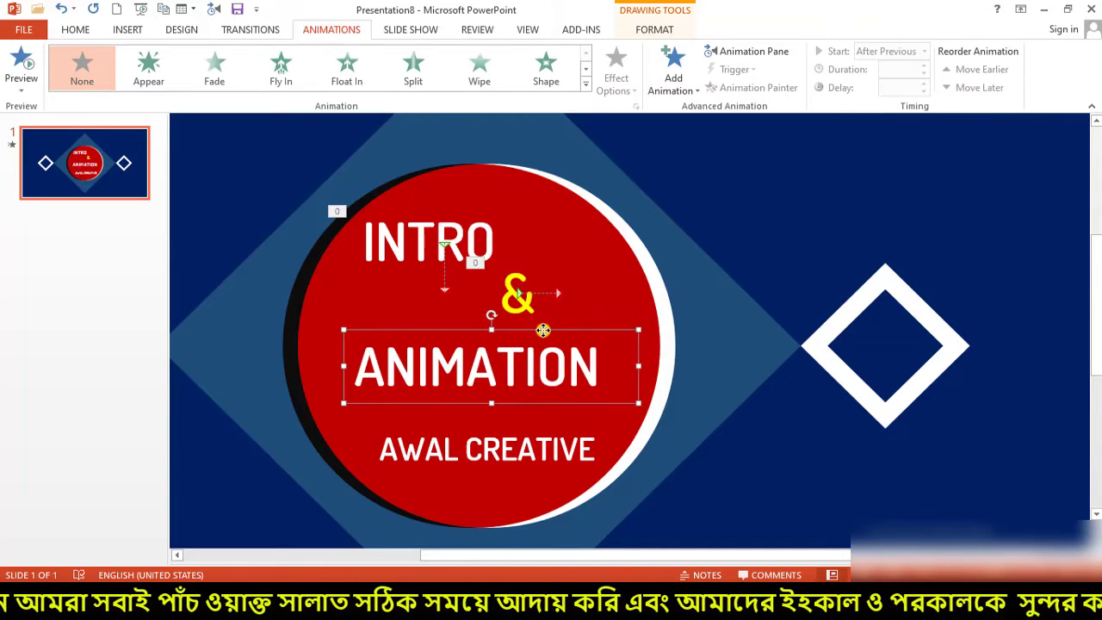
- Place a copy of the ANIMATION text down over AWAL CREATIVE
left_click_drag(509, 335, 494, 403)
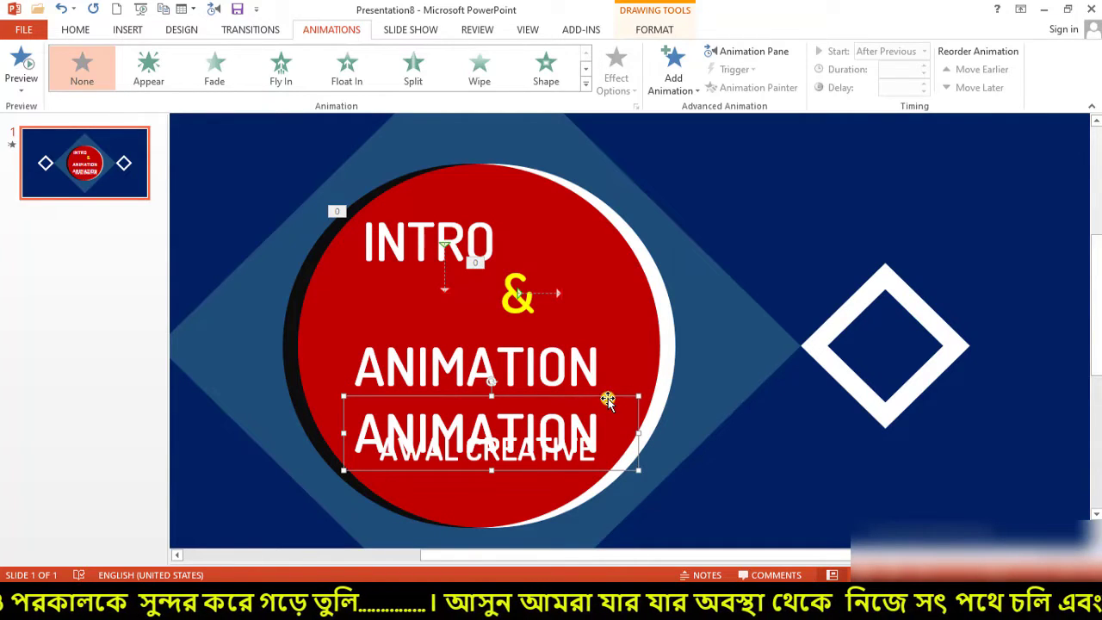
key("ctrl+z")
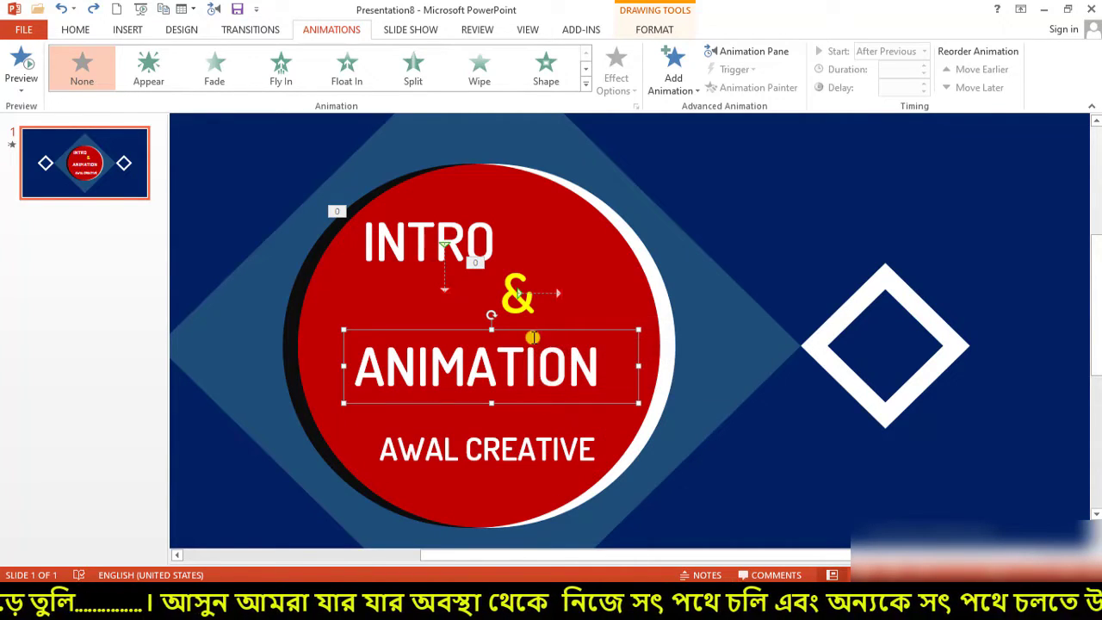
mouse_move(534, 332)
left_mouse_down()
mouse_move(528, 409)
mouse_move(528, 397)
left_mouse_up()
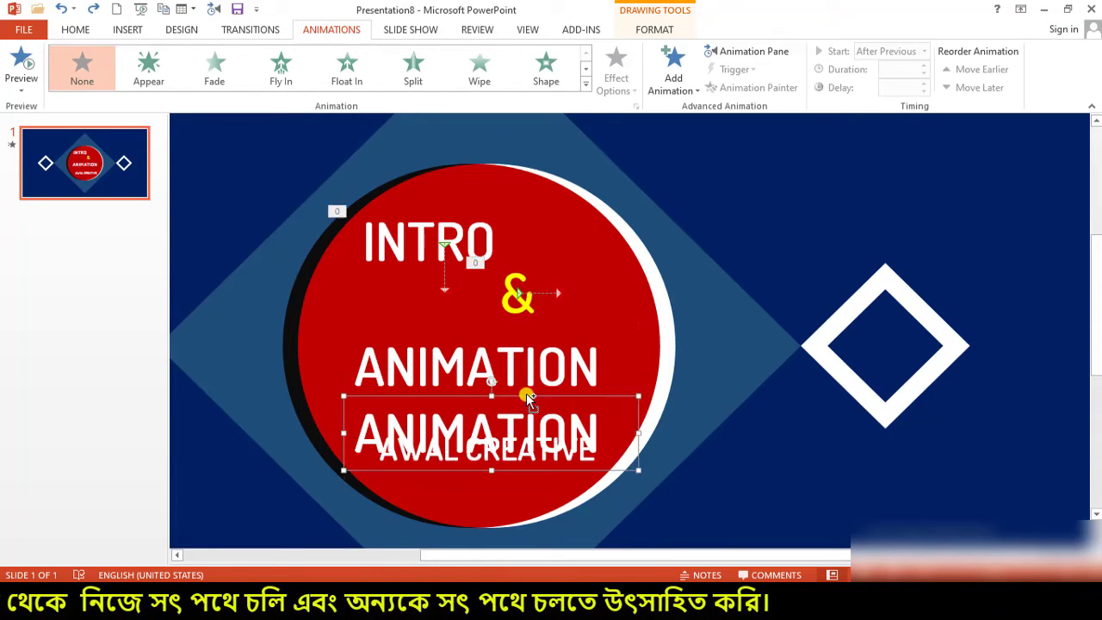
- Give the ANIMATION copy a Lines motion path, trying Up then Down directions
left_click(586, 84)
scroll(128, 448, "down", 1)
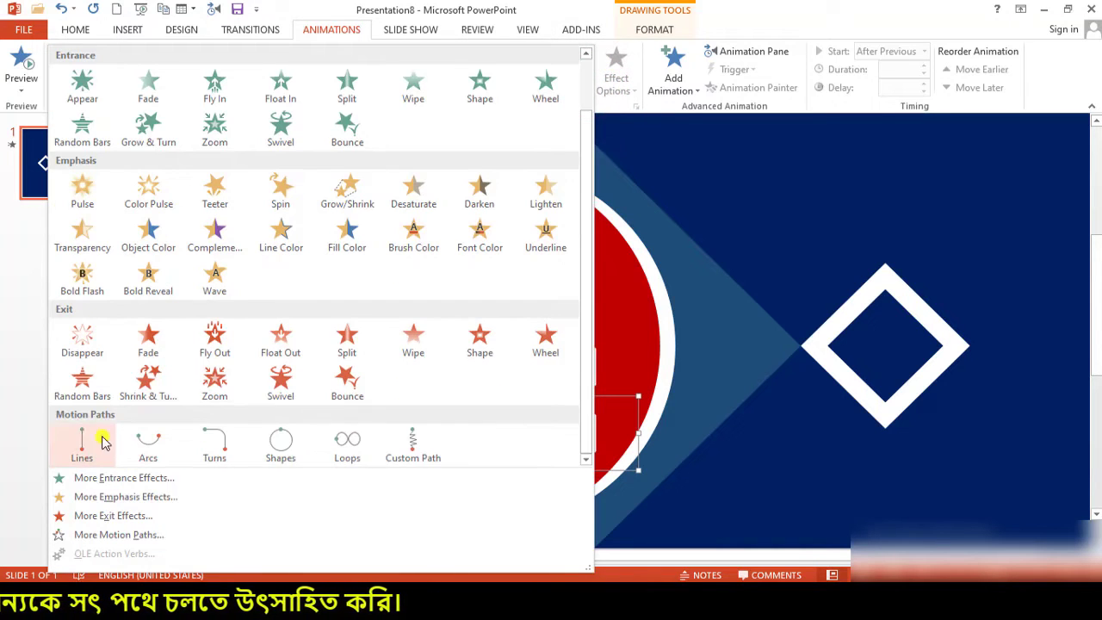
left_click(84, 444)
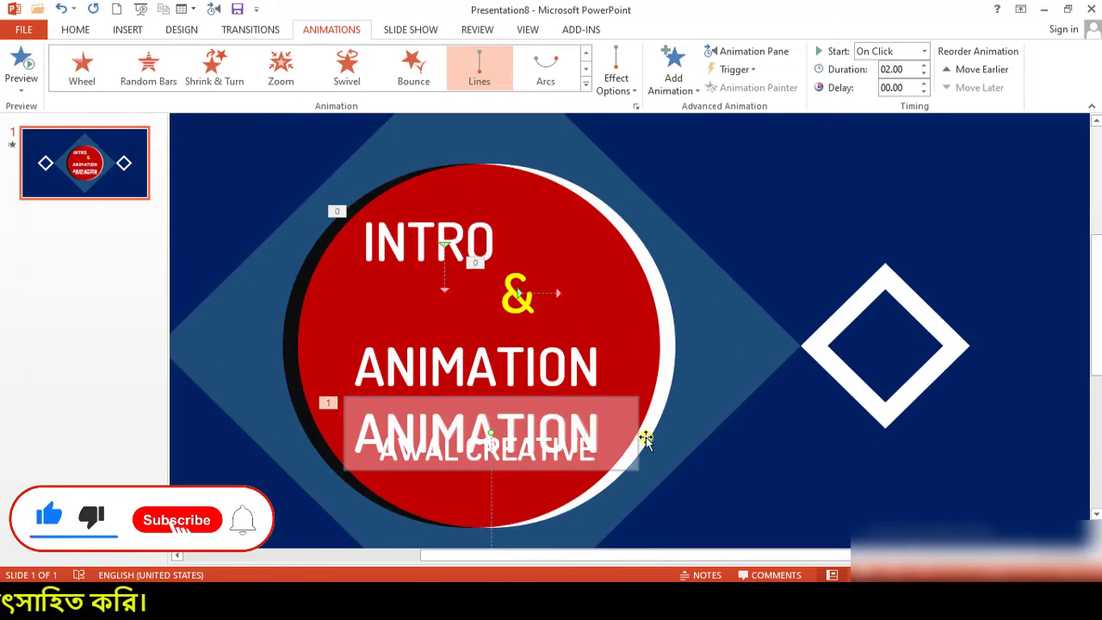
left_click(635, 93)
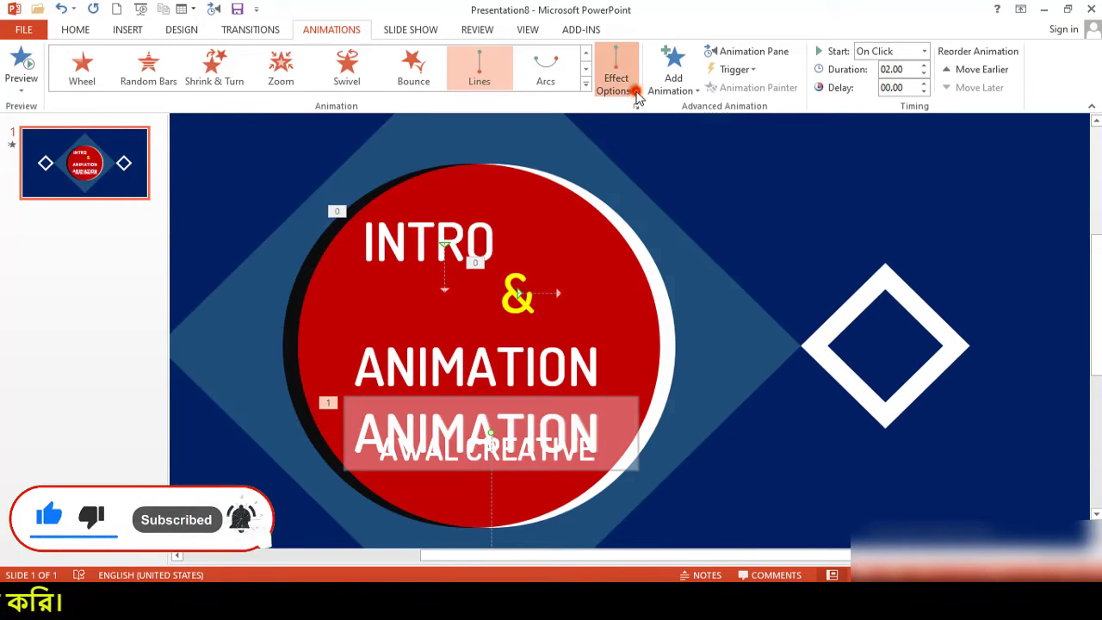
left_click(648, 245)
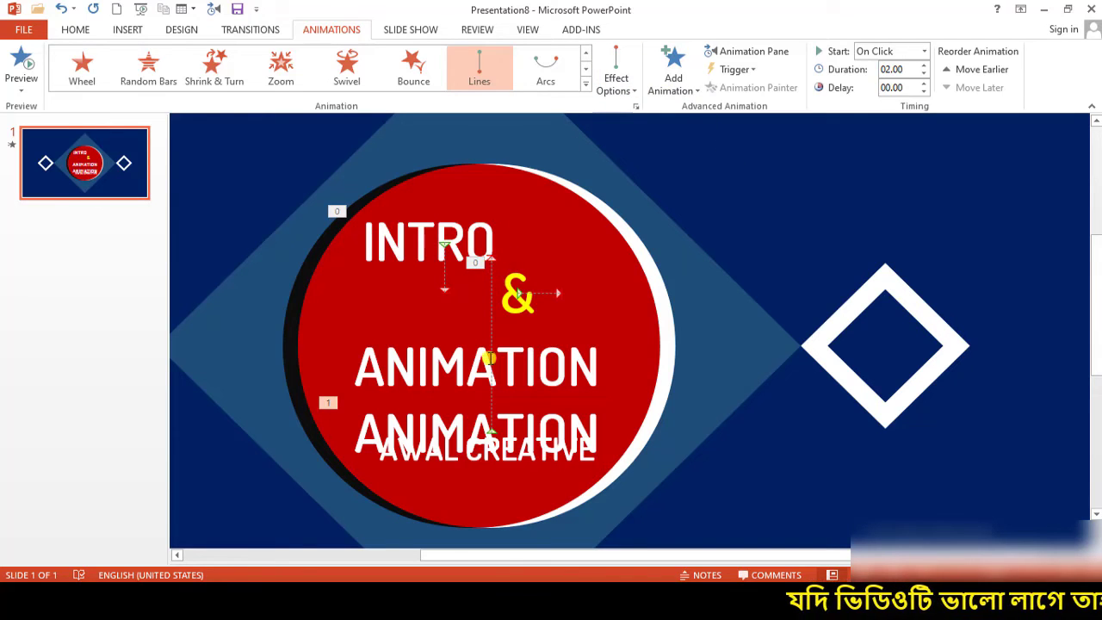
left_click(620, 90)
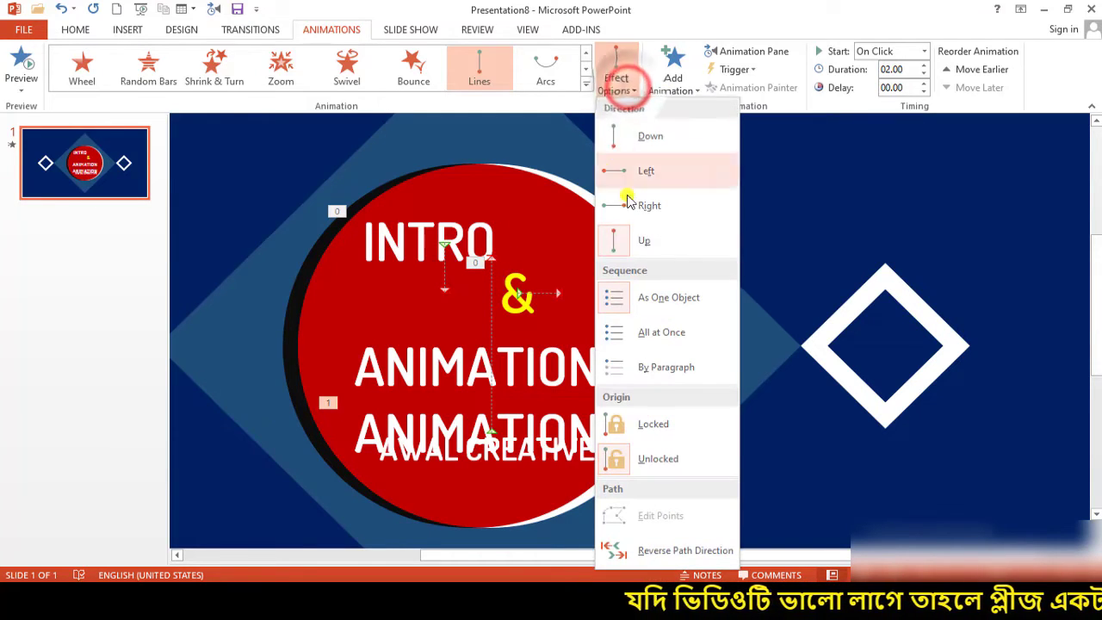
left_click(646, 138)
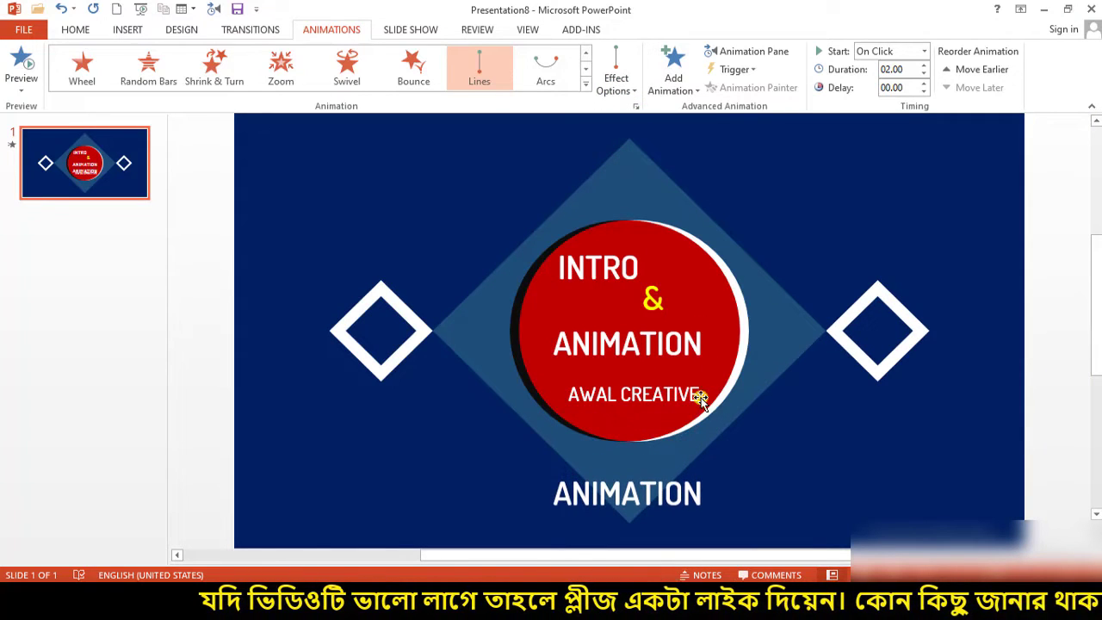
- Set the line path direction back to Up and select the motion path
scroll(704, 406, "up", 3)
scroll(700, 401, "down", 2)
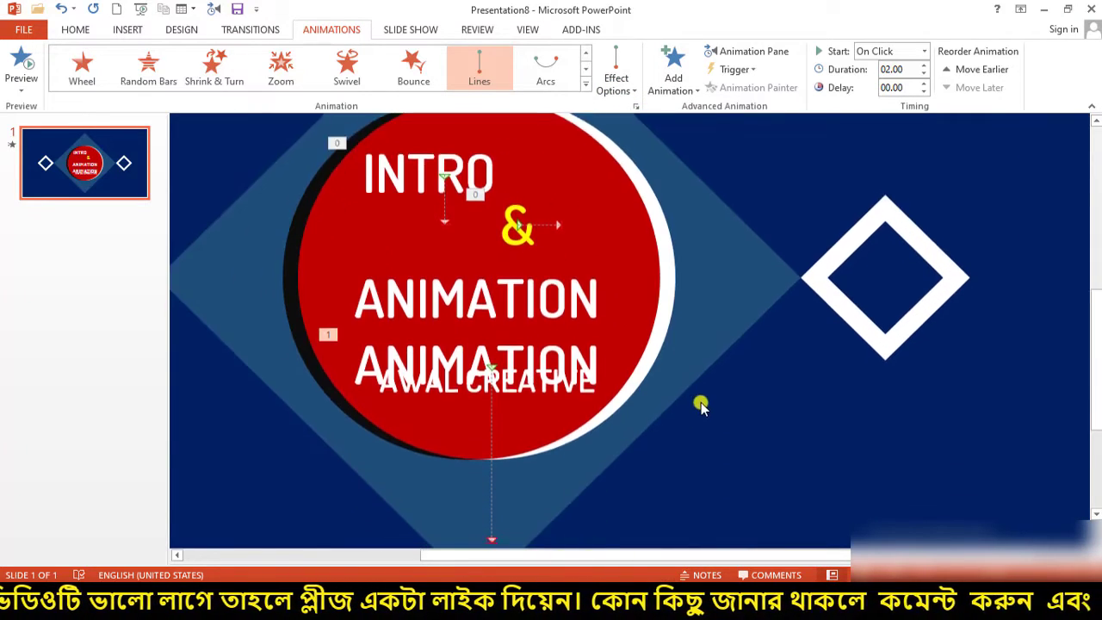
scroll(677, 382, "down", 1)
left_click(685, 86)
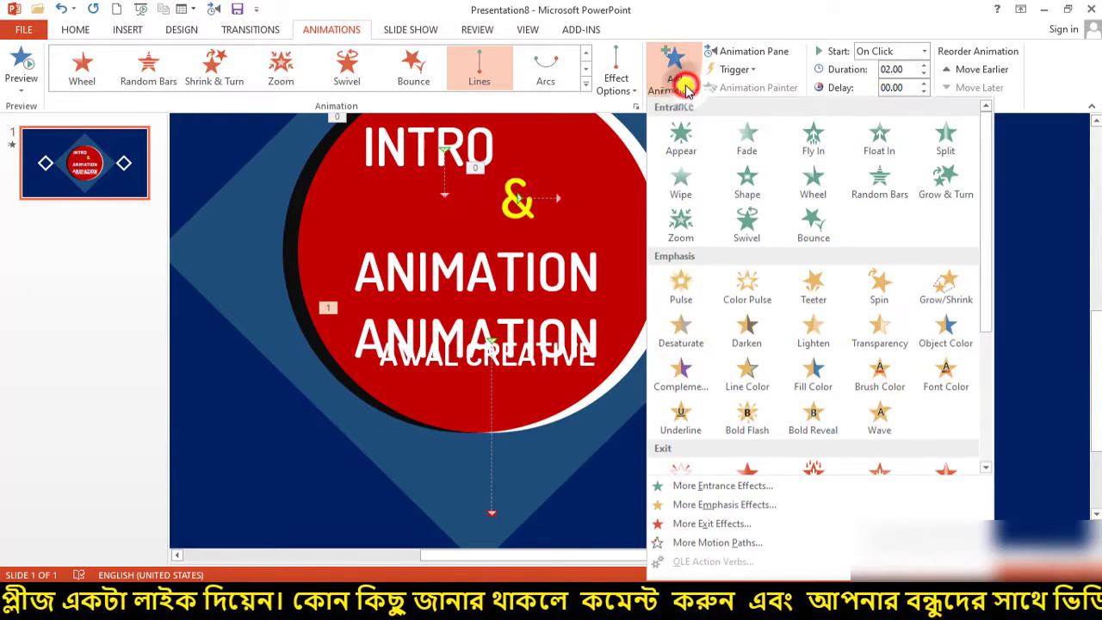
left_click(627, 86)
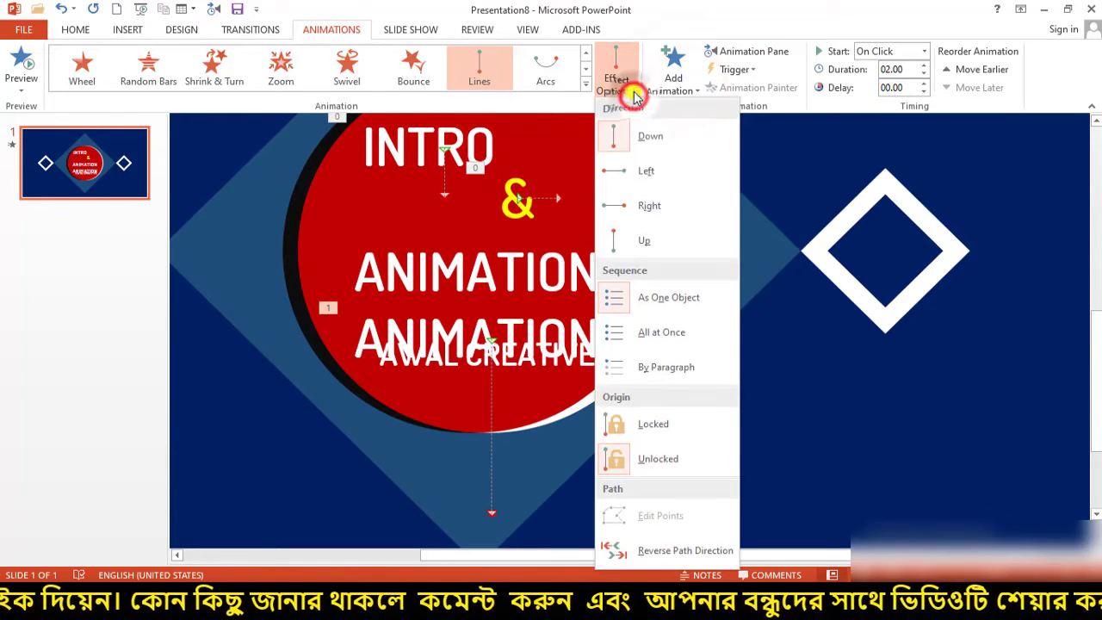
left_click(650, 244)
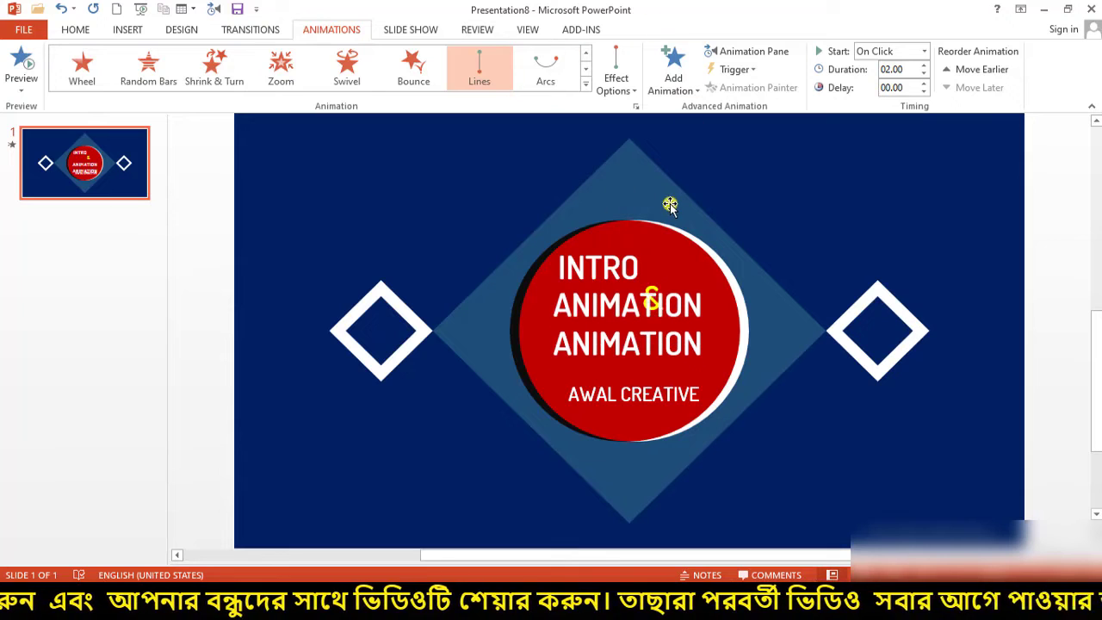
scroll(756, 289, "up", 2)
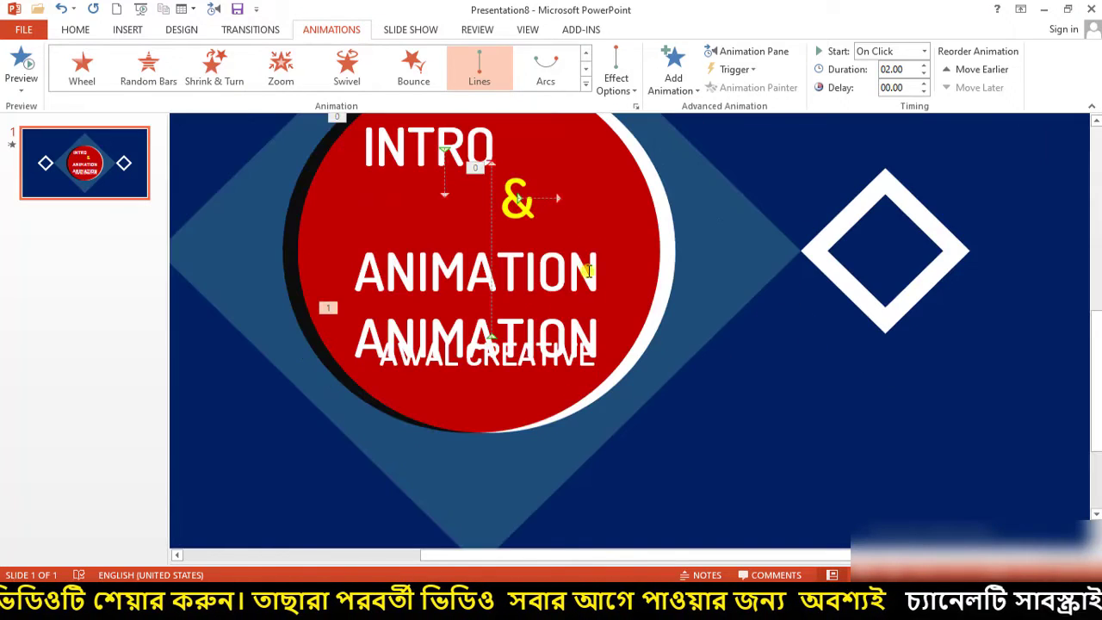
scroll(491, 221, "up", 1)
left_click(491, 220)
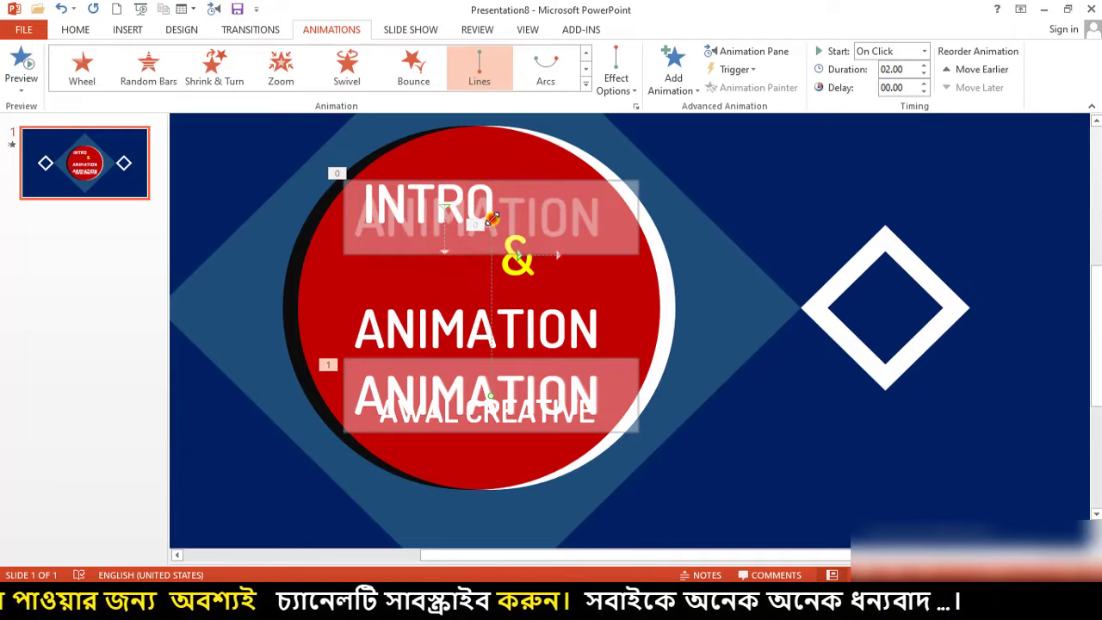
- Shorten the path to stop mid-circle and delete the duplicate middle ANIMATION text
left_click_drag(491, 220, 491, 329)
left_click(602, 329)
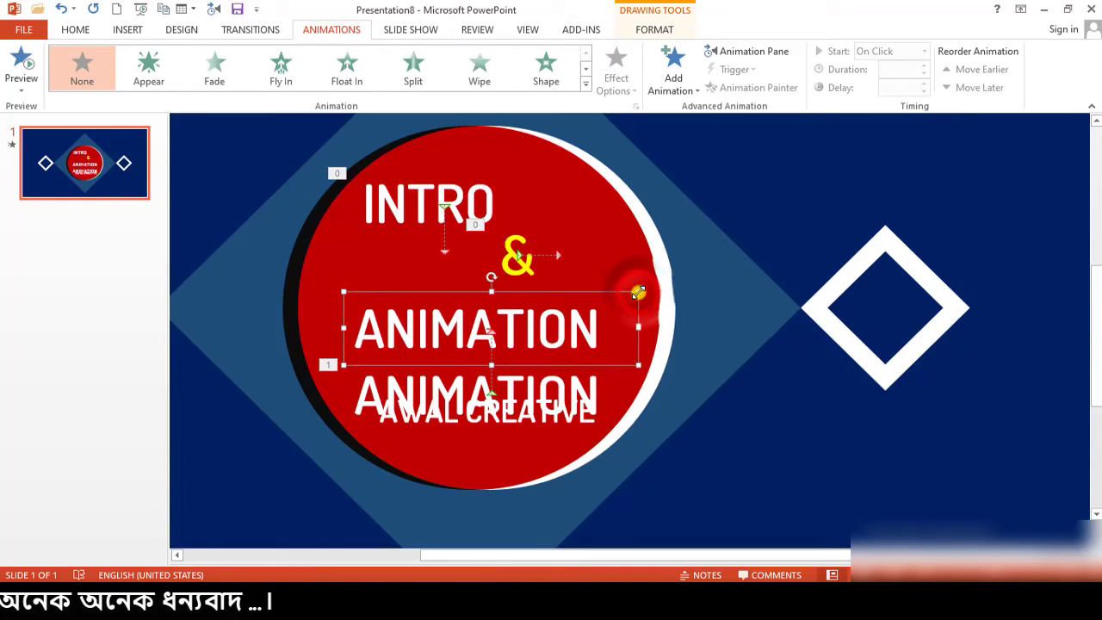
key("Delete")
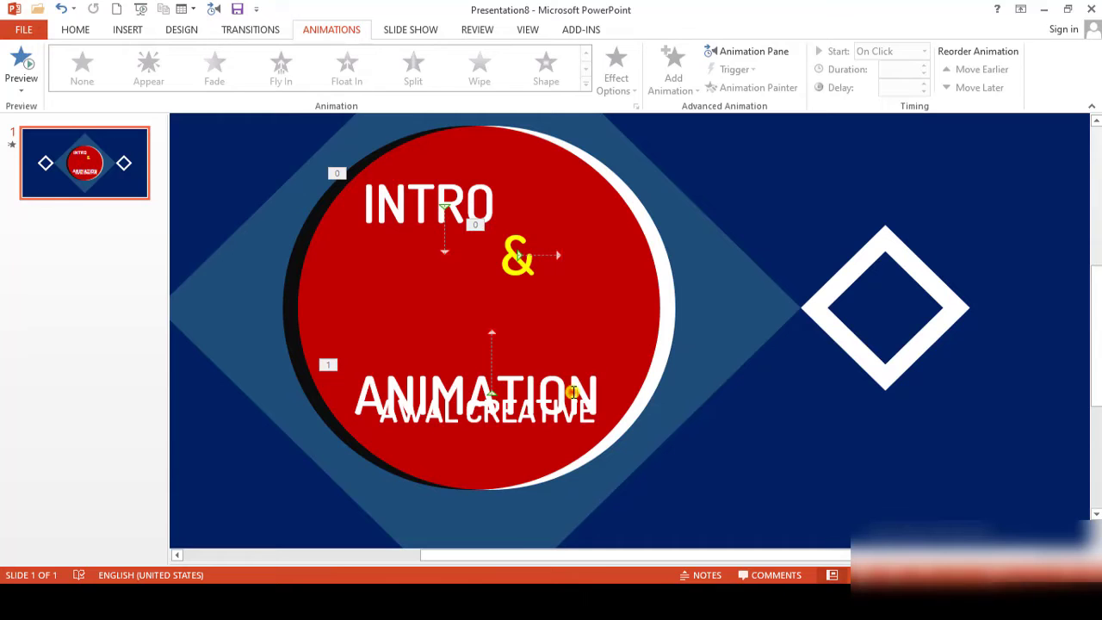
- Set the rising ANIMATION to start After Previous with a 00.50 duration
left_click(573, 392)
left_click(924, 51)
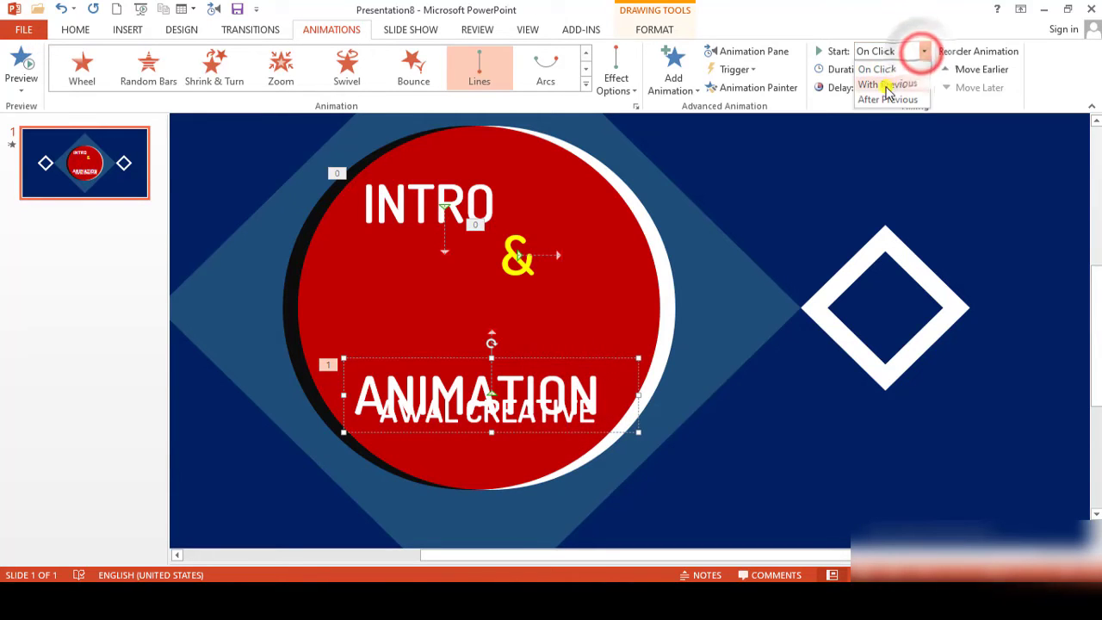
left_click(887, 99)
left_click(922, 74)
left_click(922, 74)
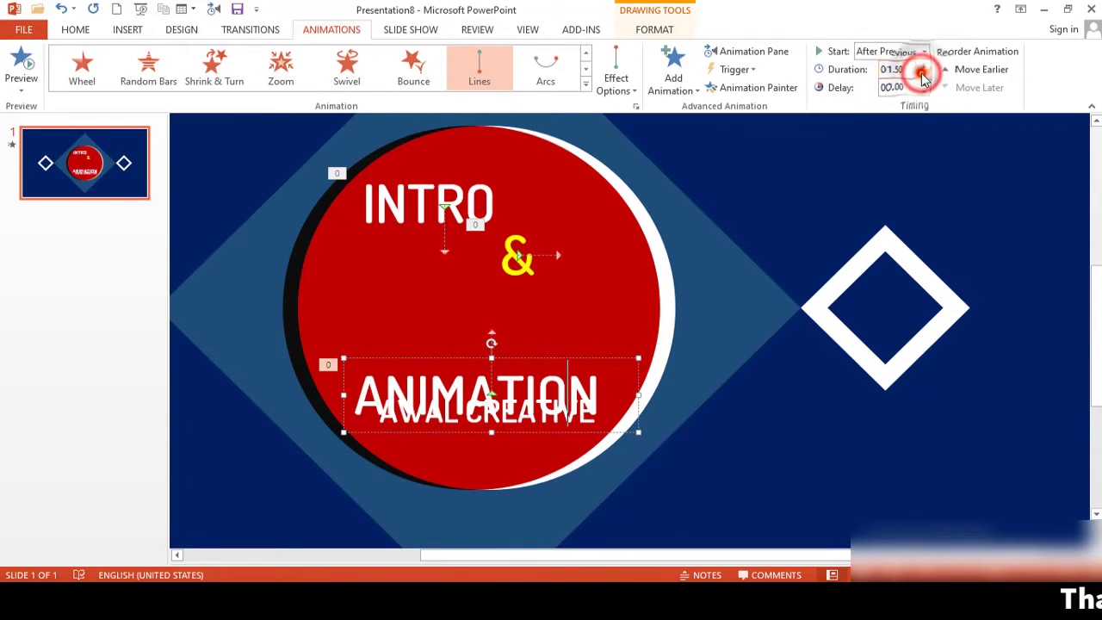
left_click(922, 74)
left_click(922, 74)
left_click(922, 74)
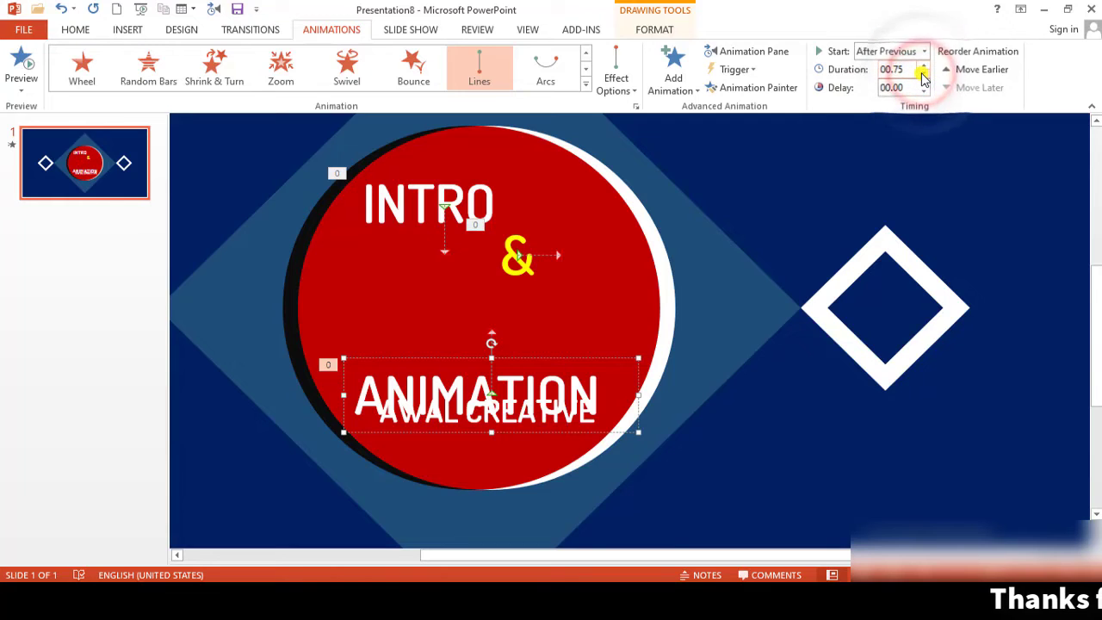
left_click(922, 78)
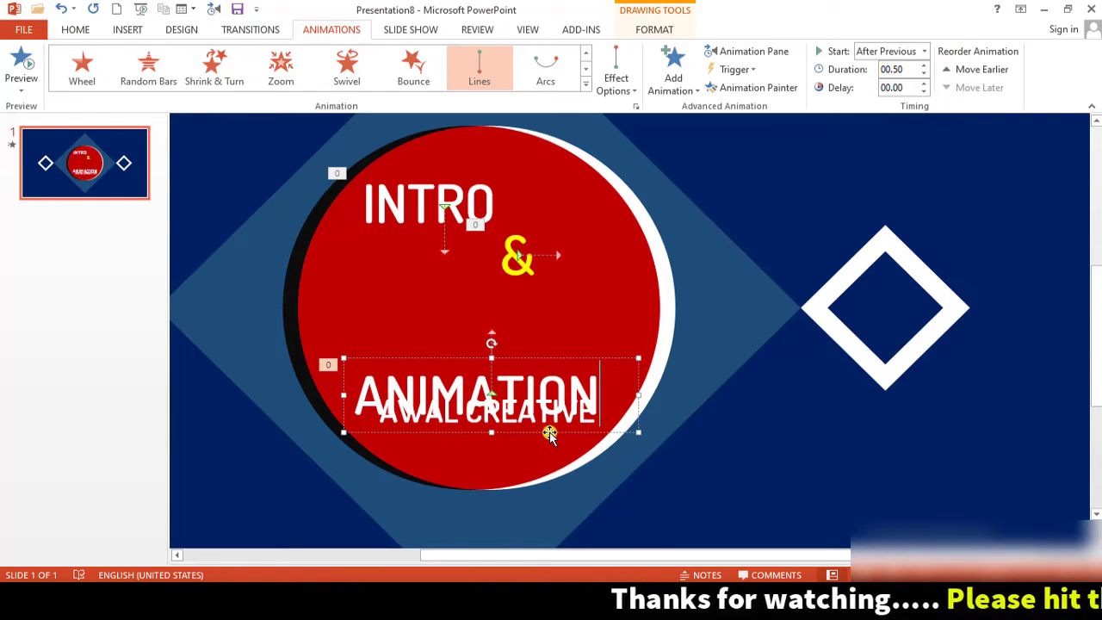
mouse_move(562, 424)
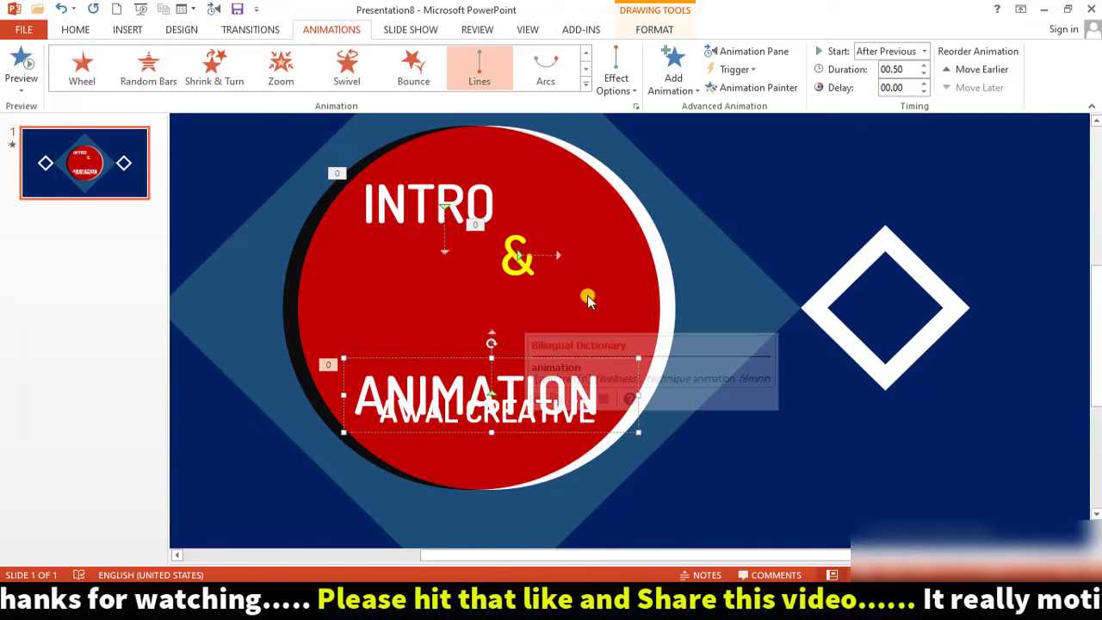
- Open the Selection Pane, identify TextBox 19 as AWAL CREATIVE by toggling its visibility, and select it
left_click(654, 29)
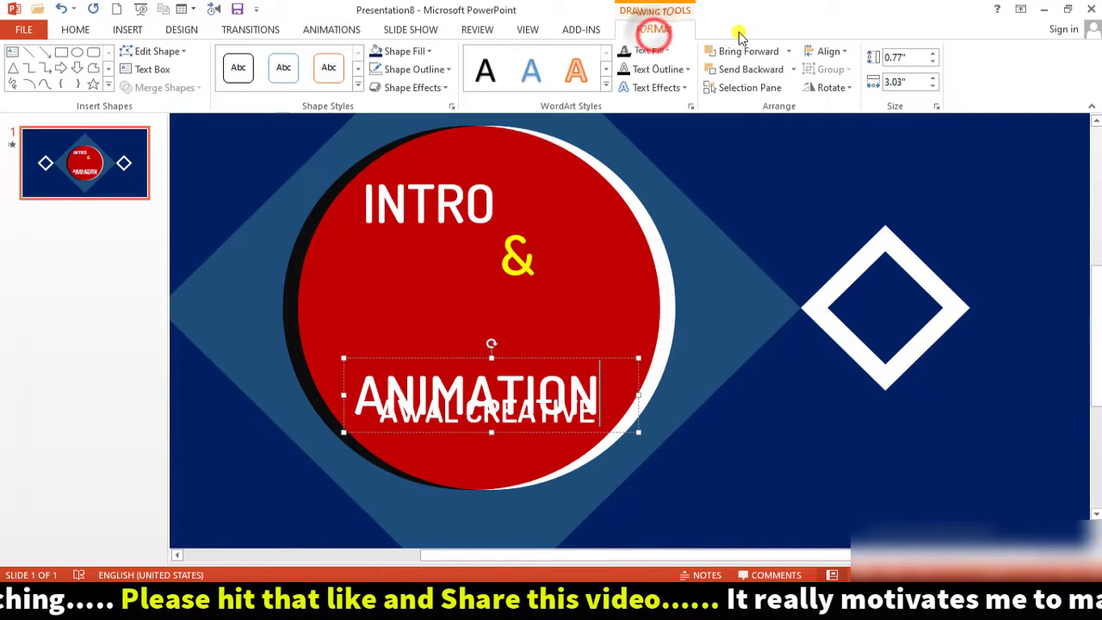
left_click(742, 87)
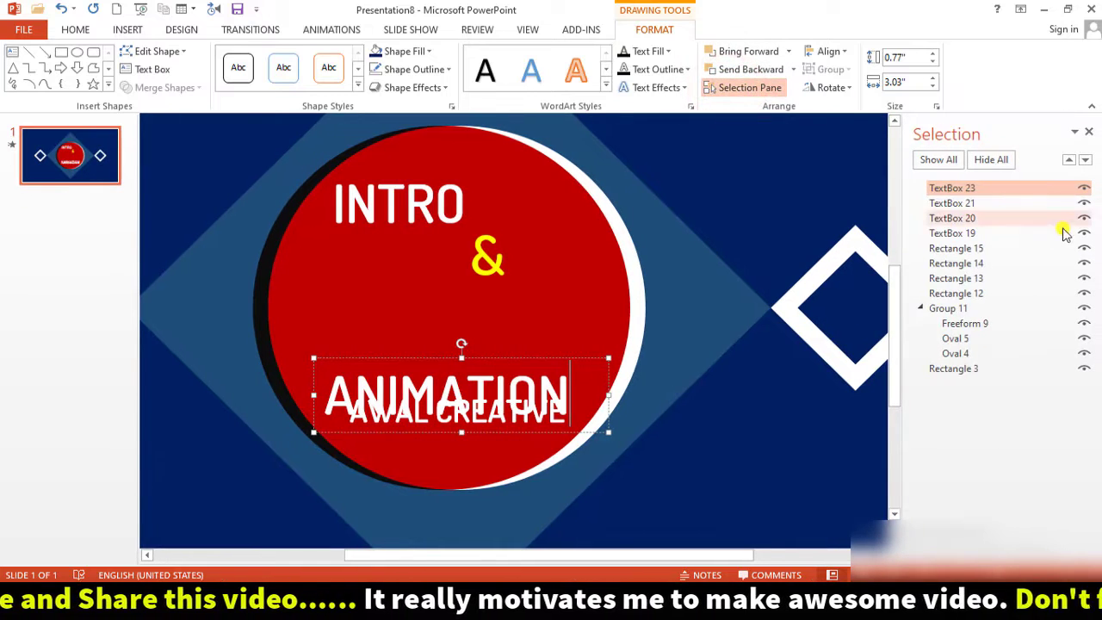
left_click(979, 234)
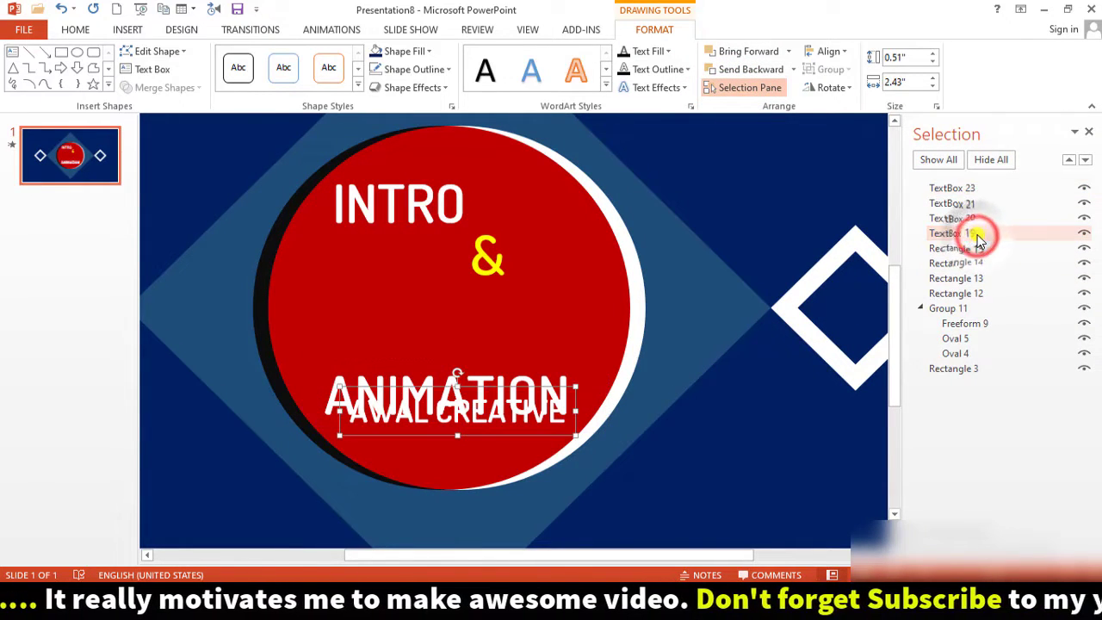
left_click(1085, 236)
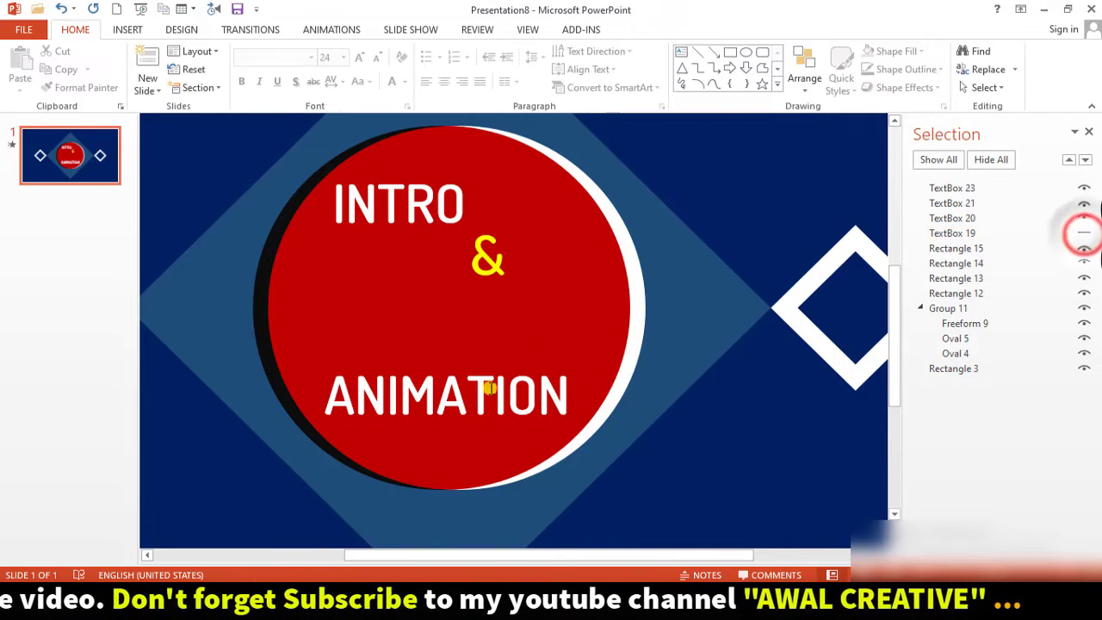
left_click(1085, 233)
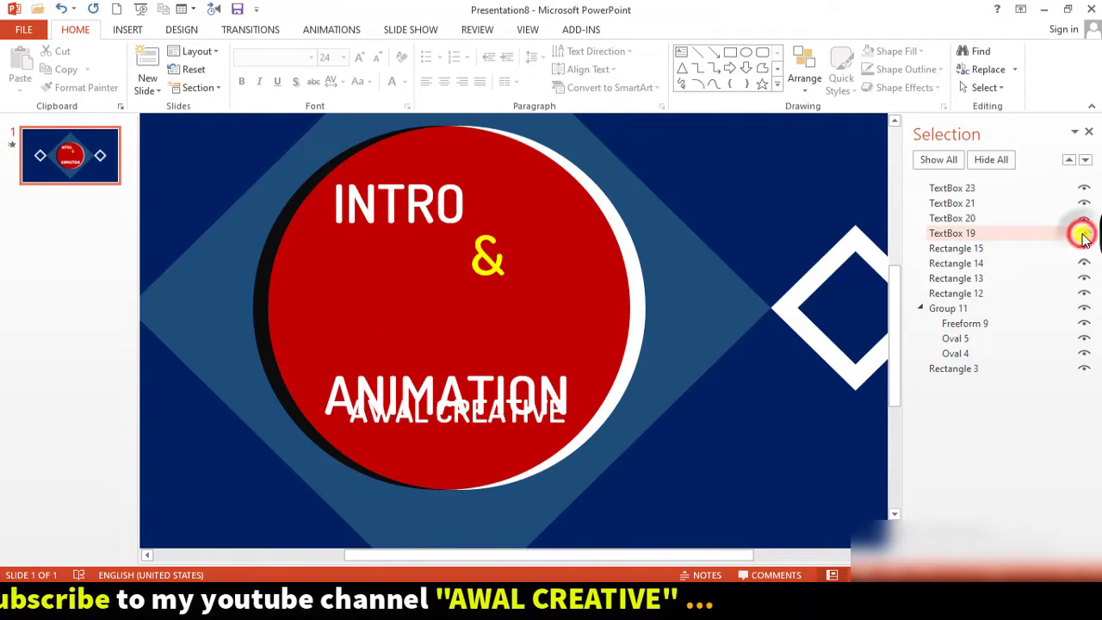
left_click(969, 234)
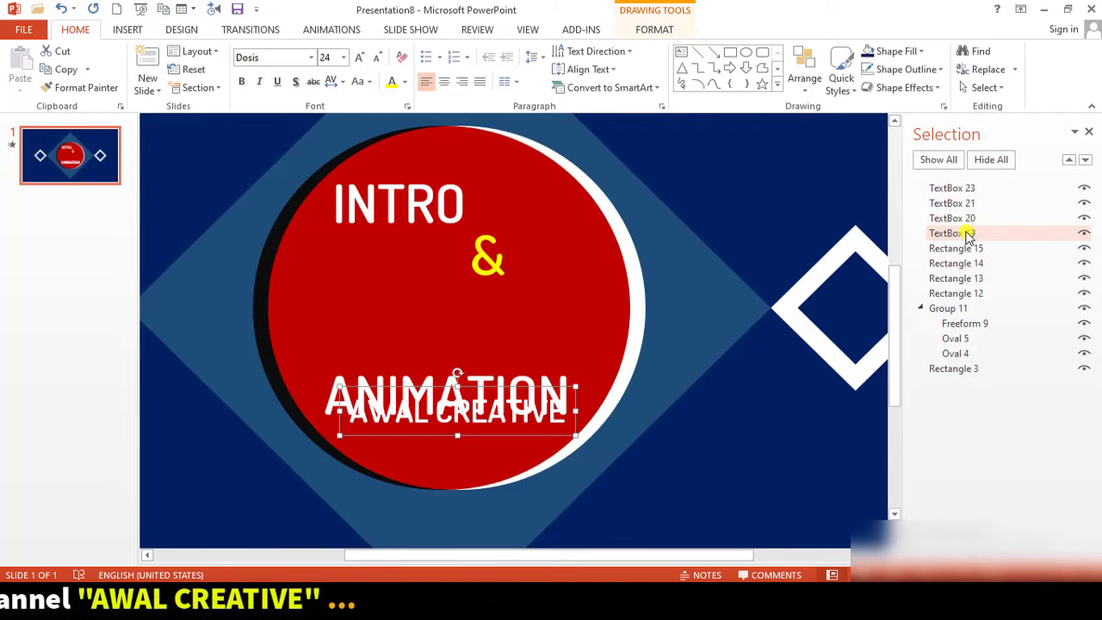
left_click(337, 31)
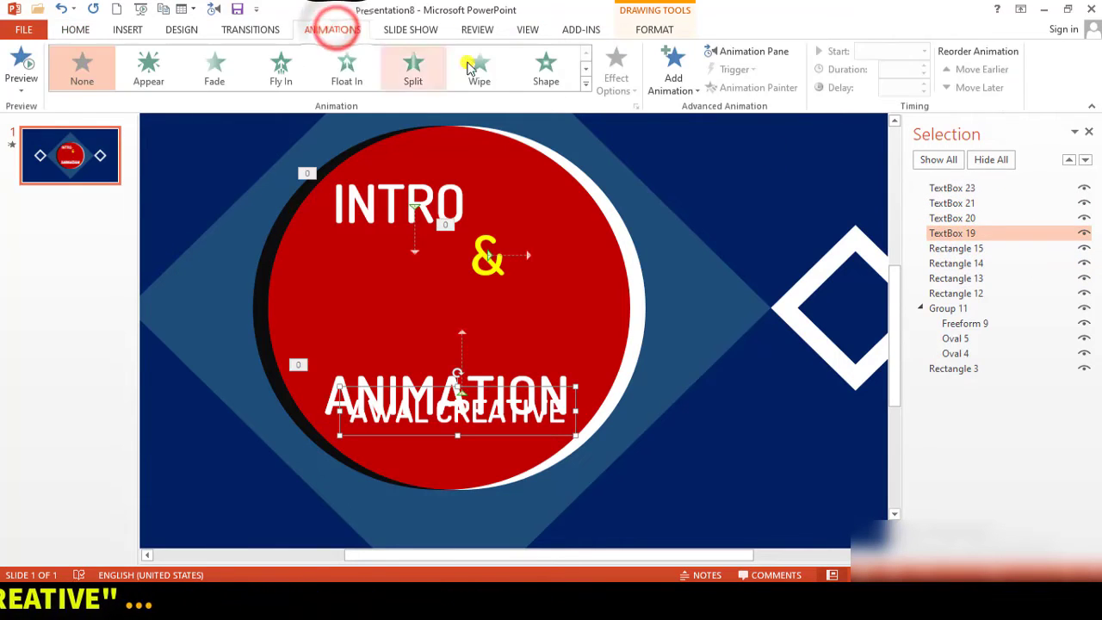
- Apply the Zoom entrance effect to the AWAL CREATIVE text box
left_click(585, 83)
scroll(244, 293, "down", 1)
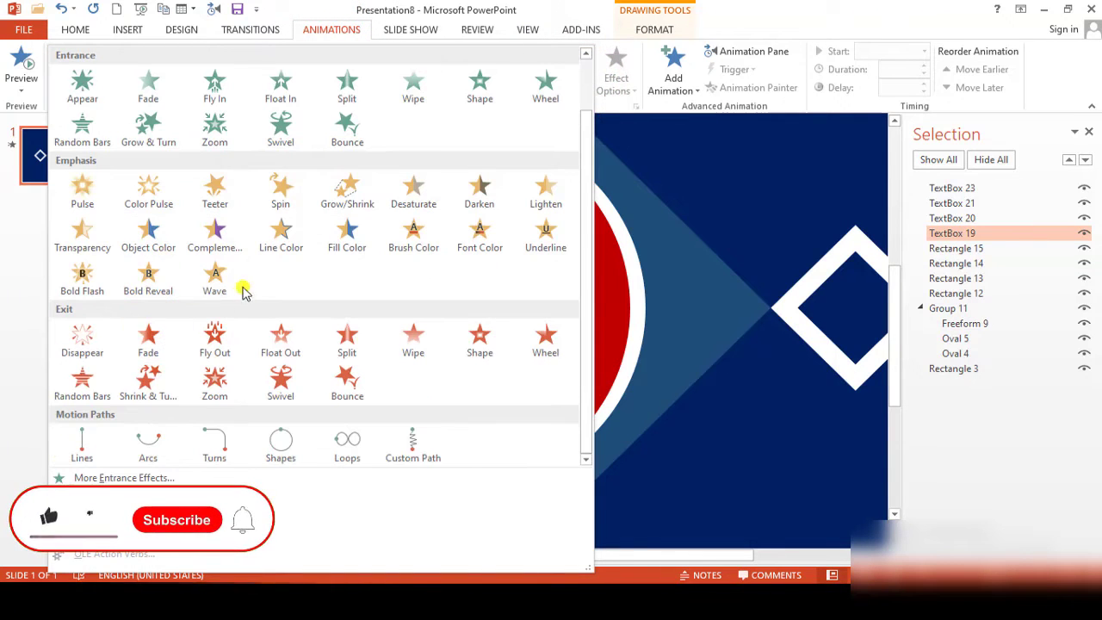
scroll(148, 233, "up", 1)
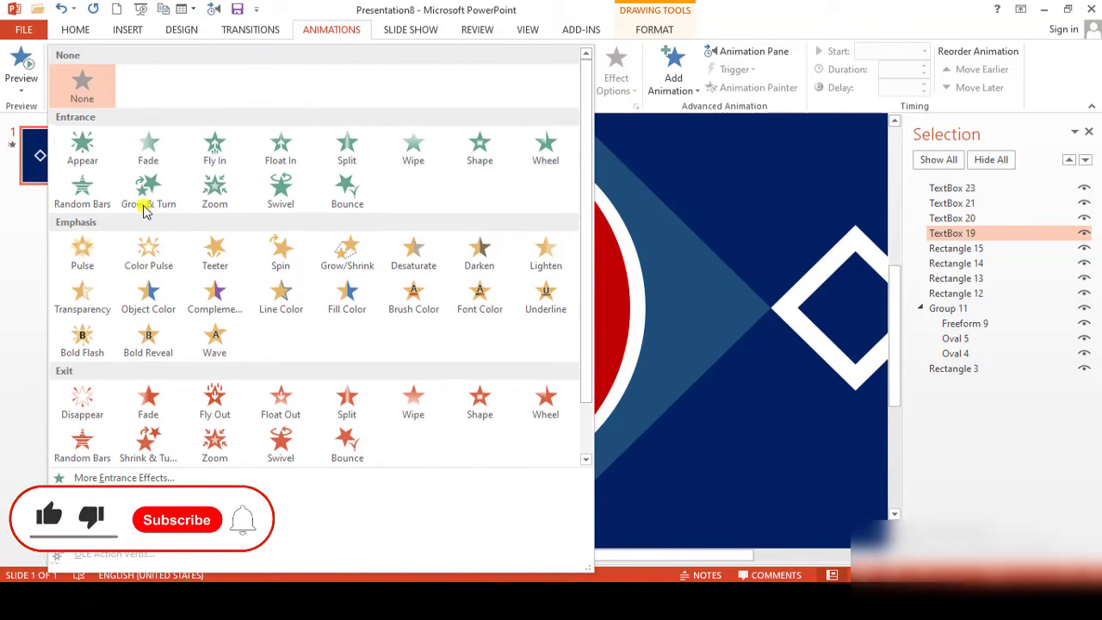
left_click(214, 191)
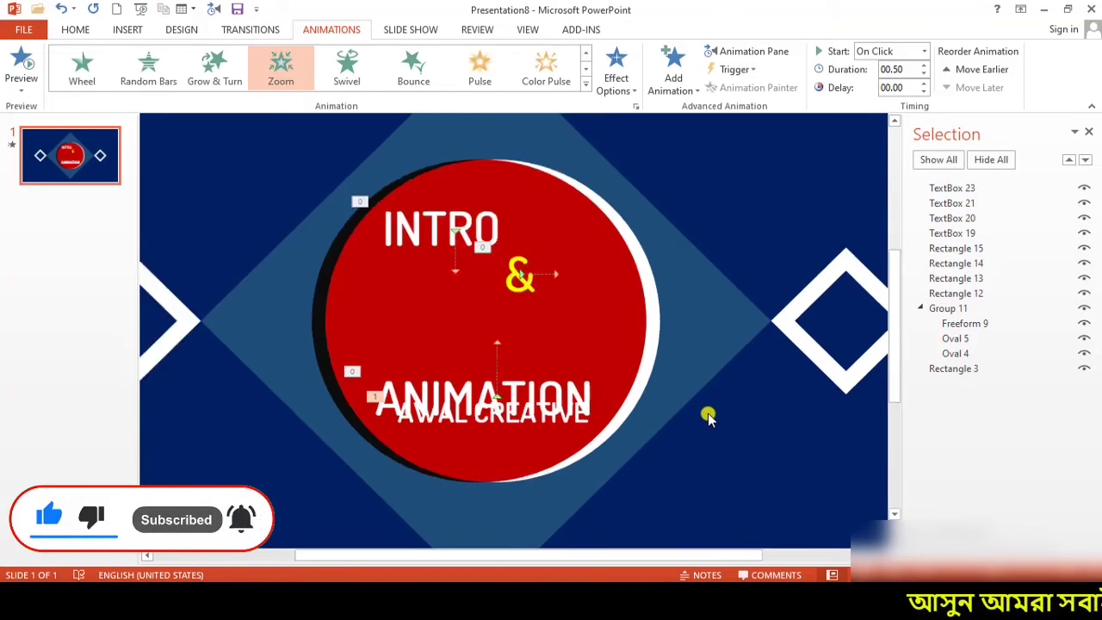
scroll(708, 416, "down", 2)
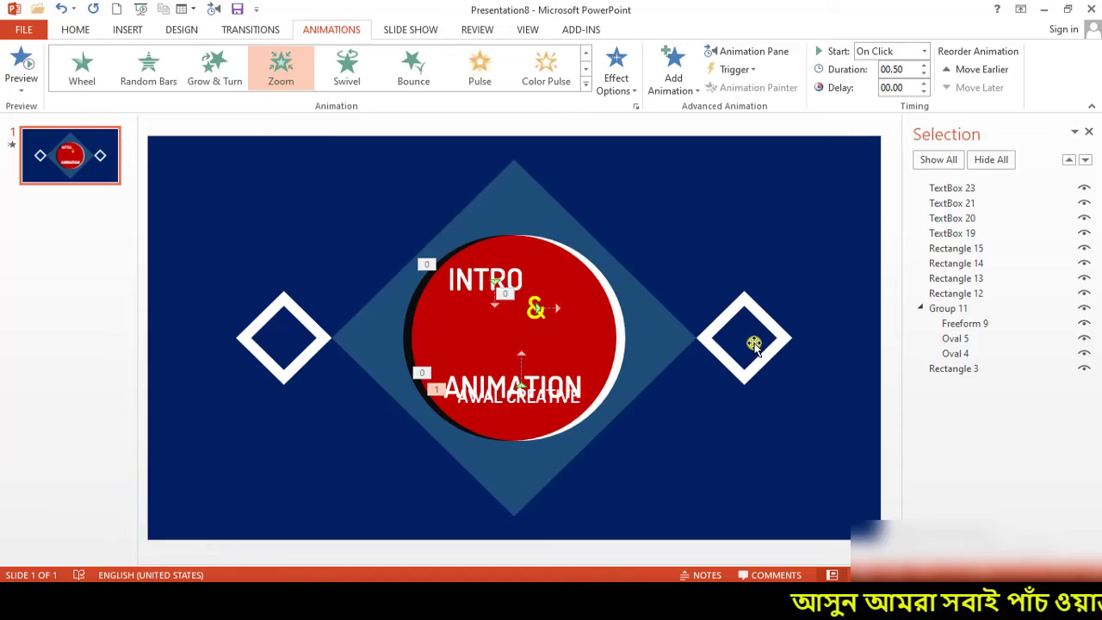
left_click(748, 336)
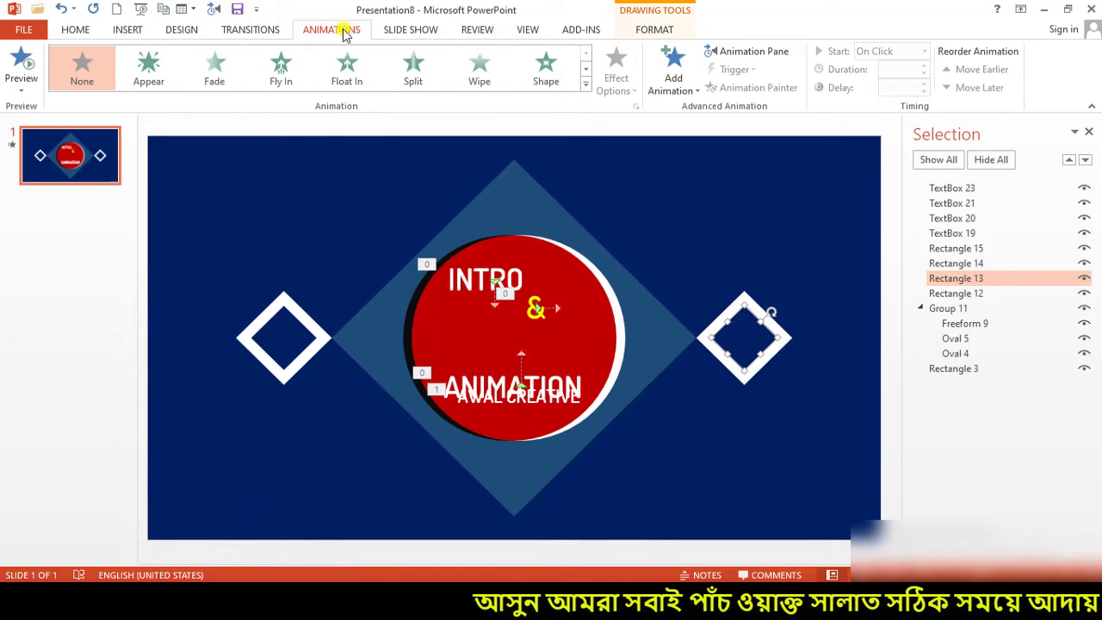
- Give the right diamond a Zoom entrance starting With Previous, lasting about 0.25 seconds
left_click(586, 84)
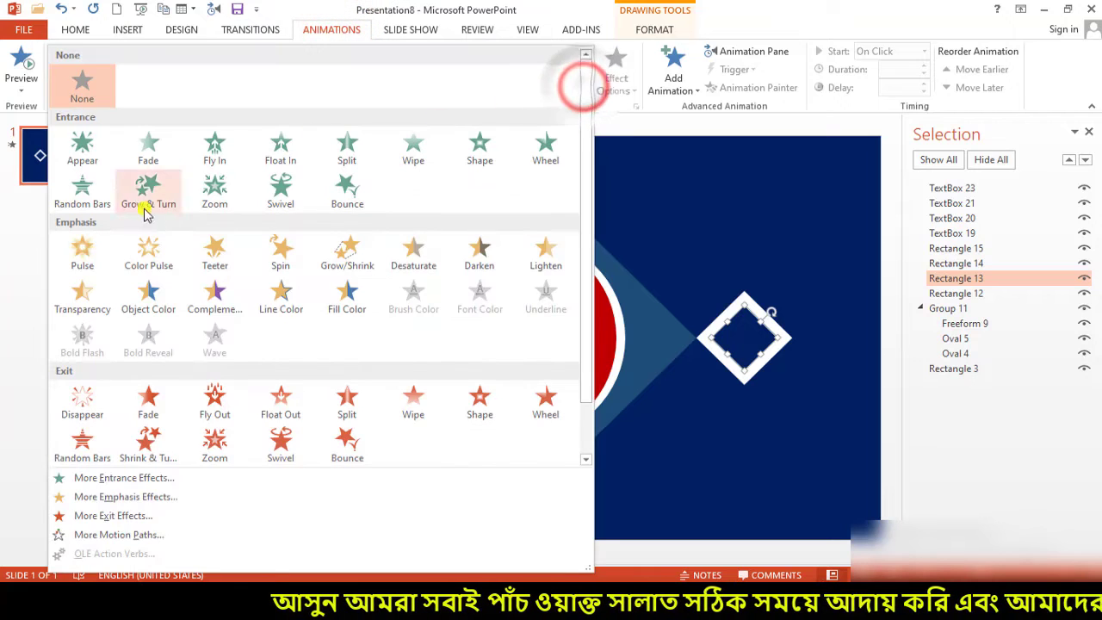
left_click(215, 191)
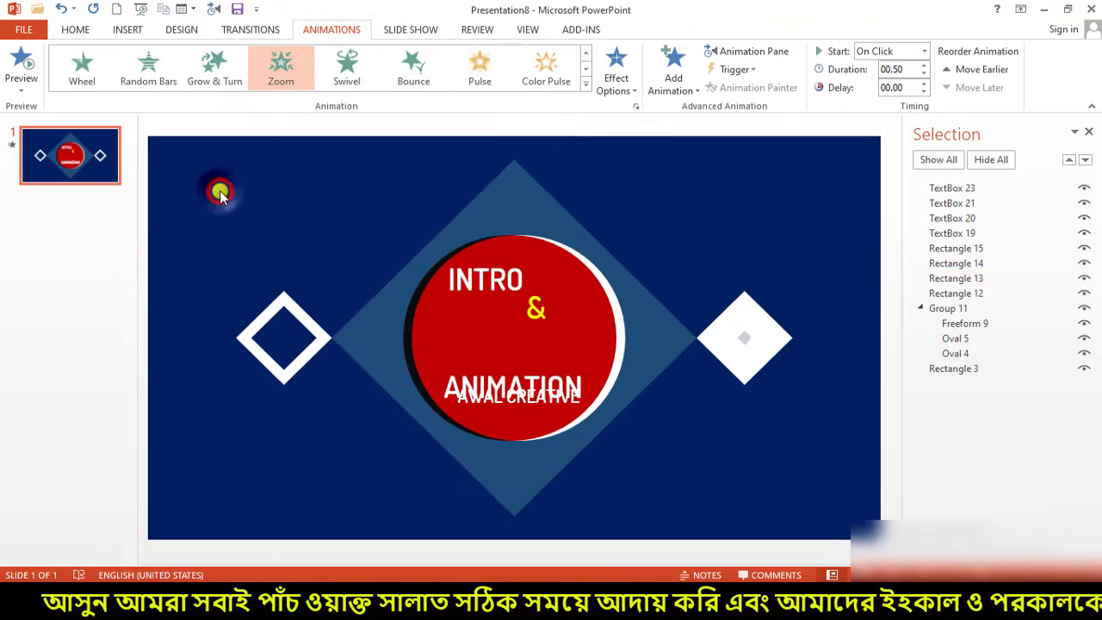
left_click(924, 51)
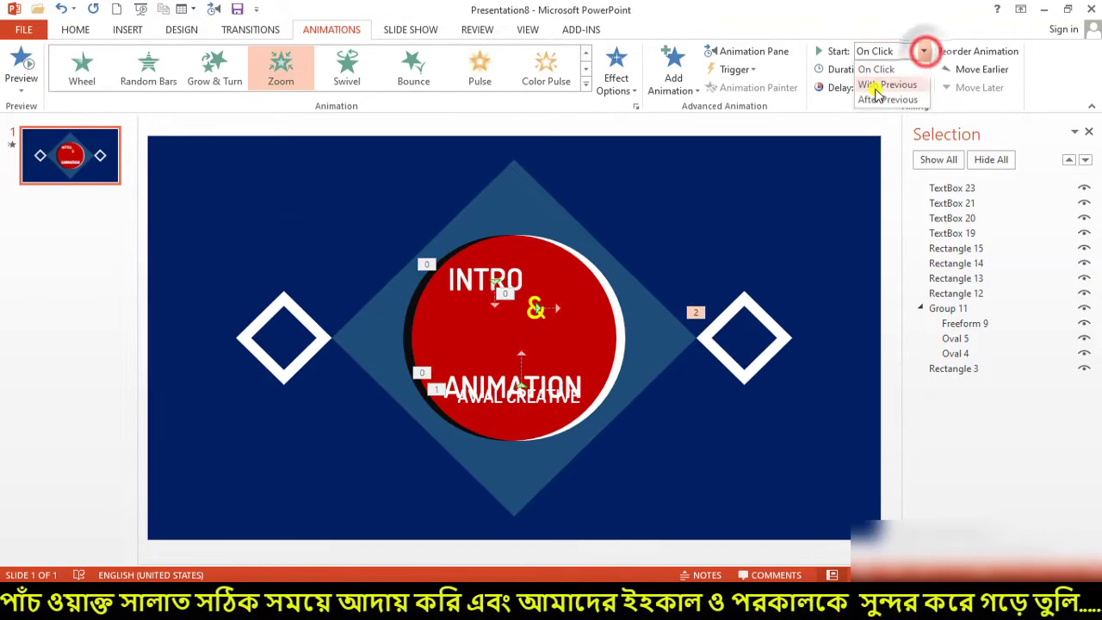
left_click(879, 85)
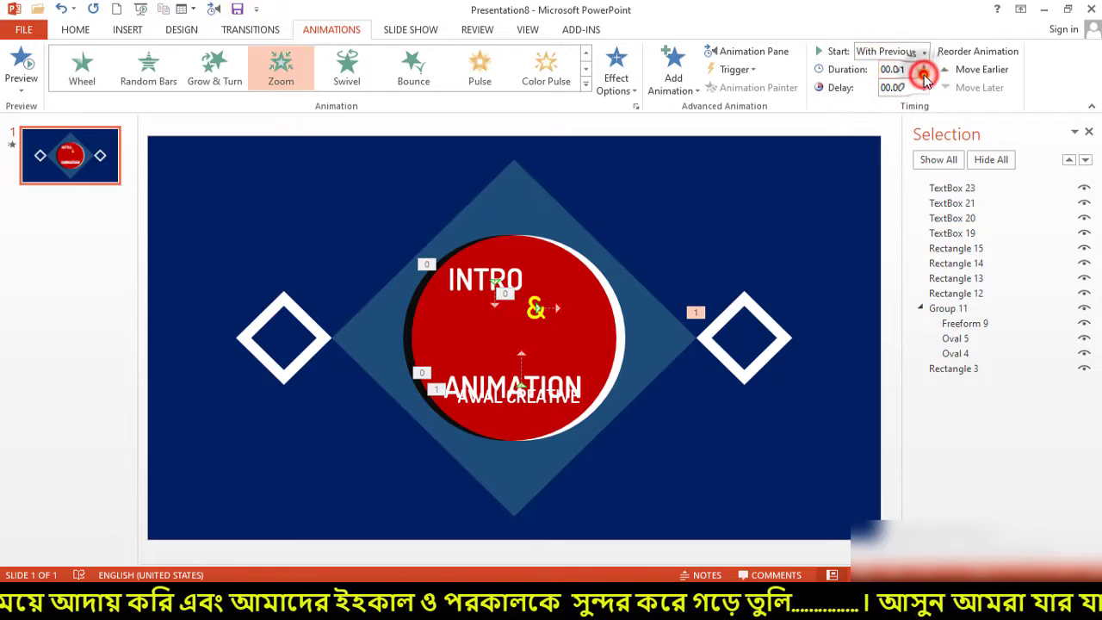
left_click(924, 66)
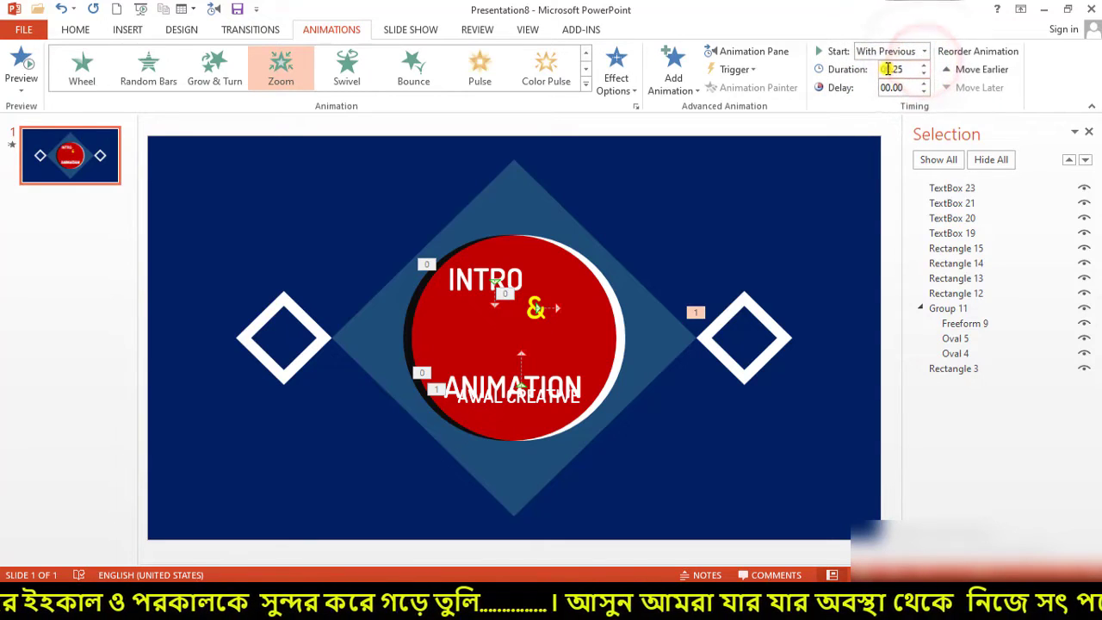
- Give the left diamond a Zoom entrance starting With Previous, shortened to 0.25 seconds
left_click(294, 340)
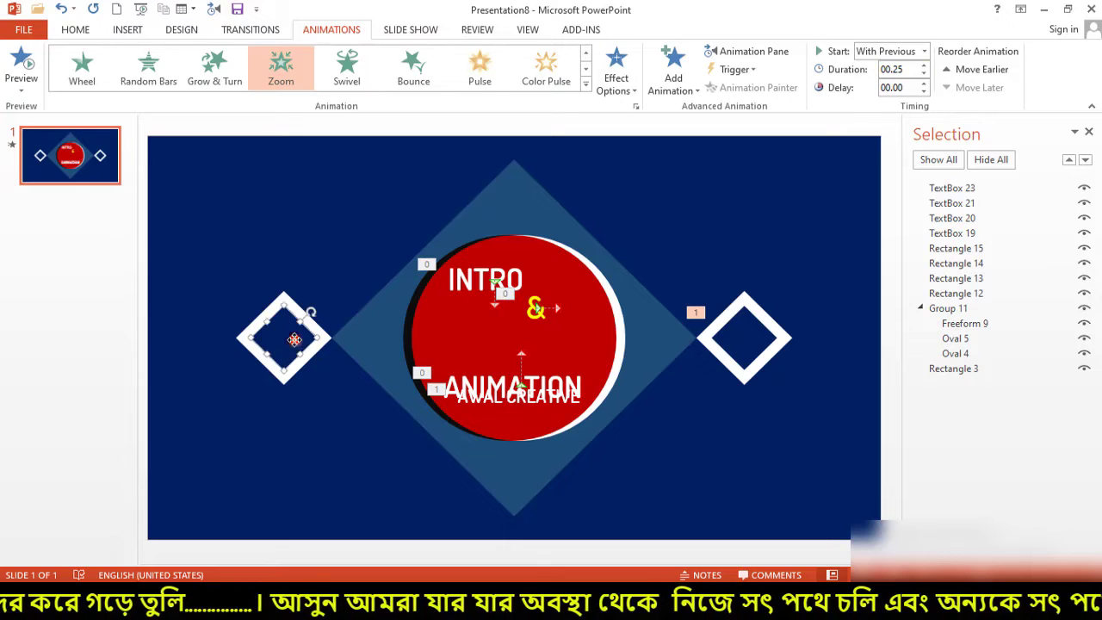
left_click(585, 86)
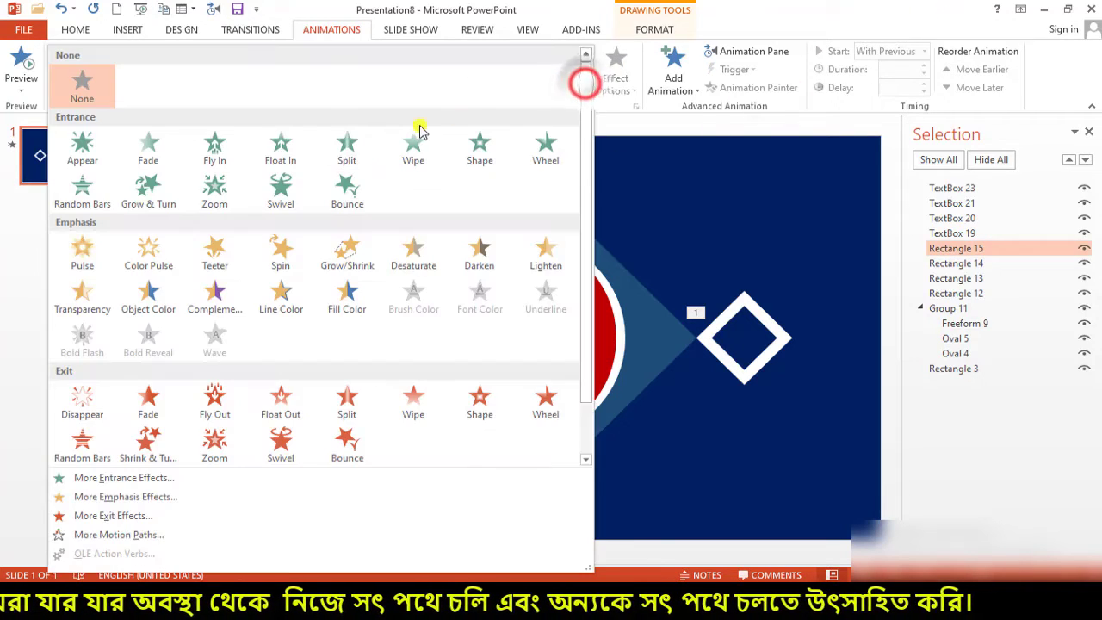
left_click(221, 186)
left_click(924, 51)
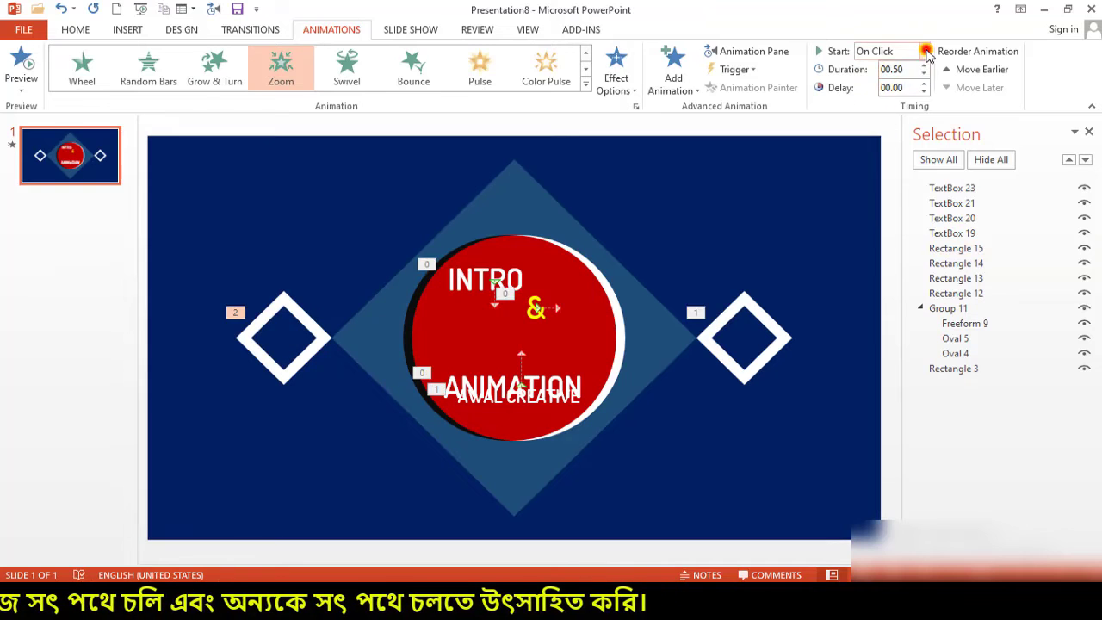
left_click(891, 86)
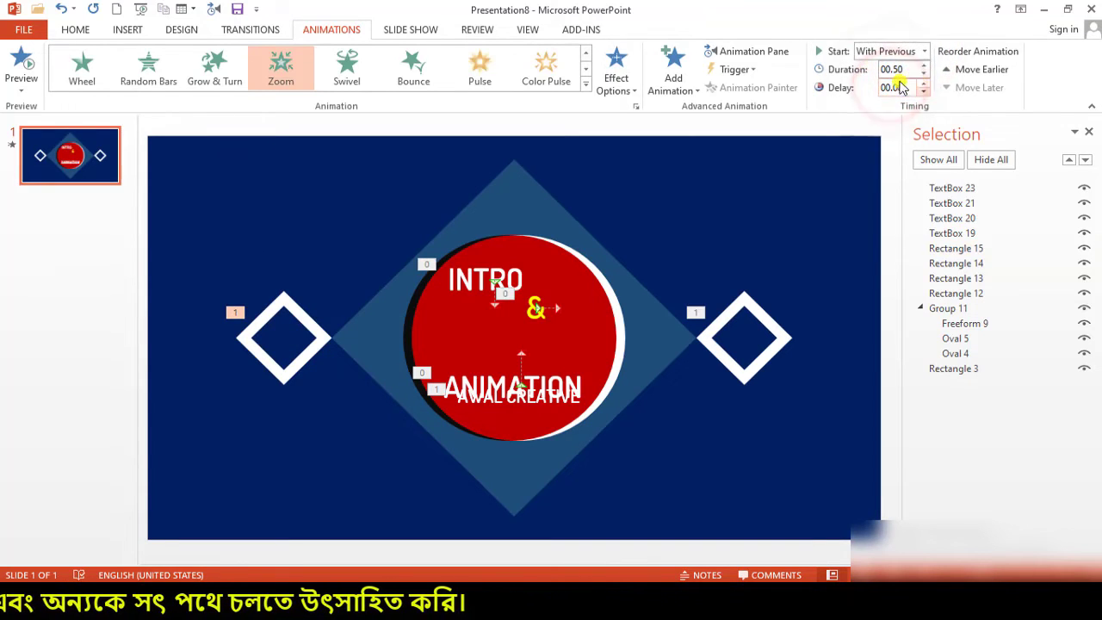
left_click(923, 75)
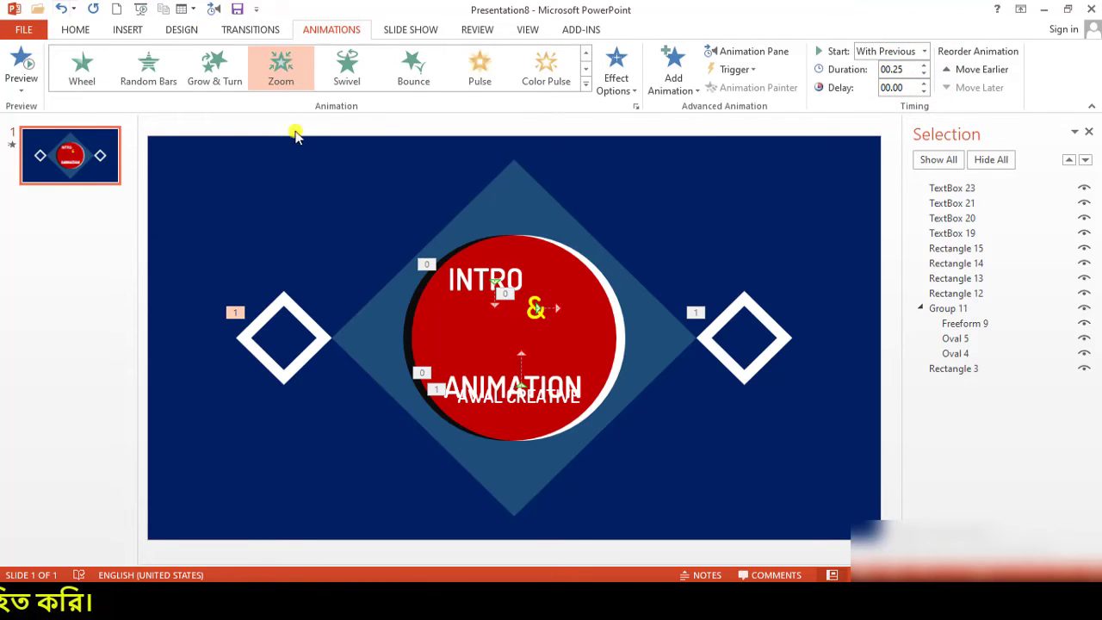
left_click(24, 66)
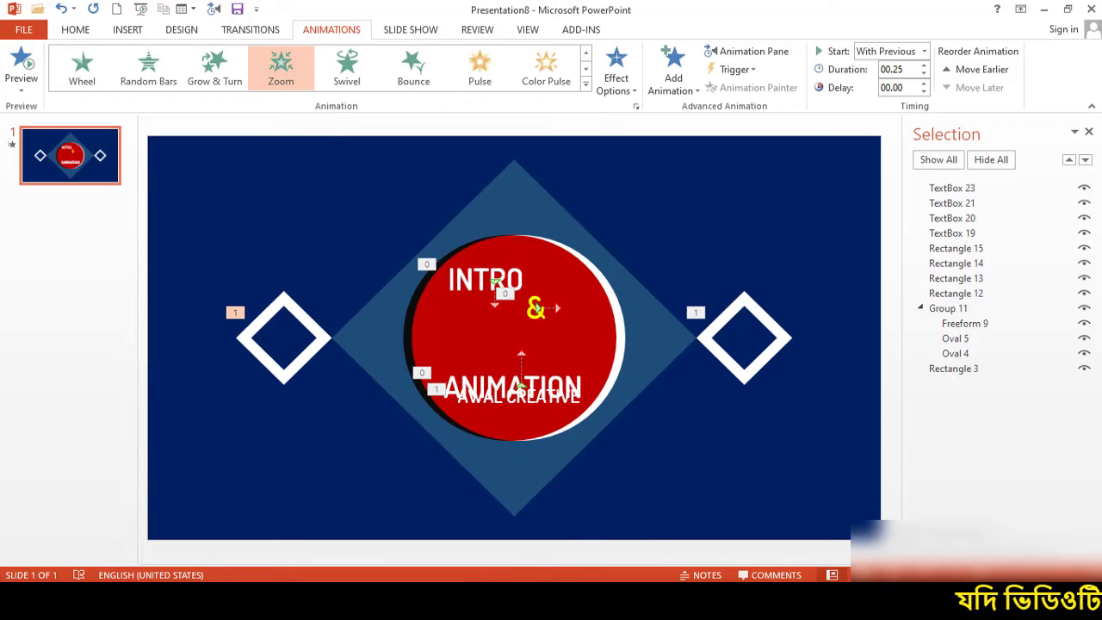
left_click(414, 530)
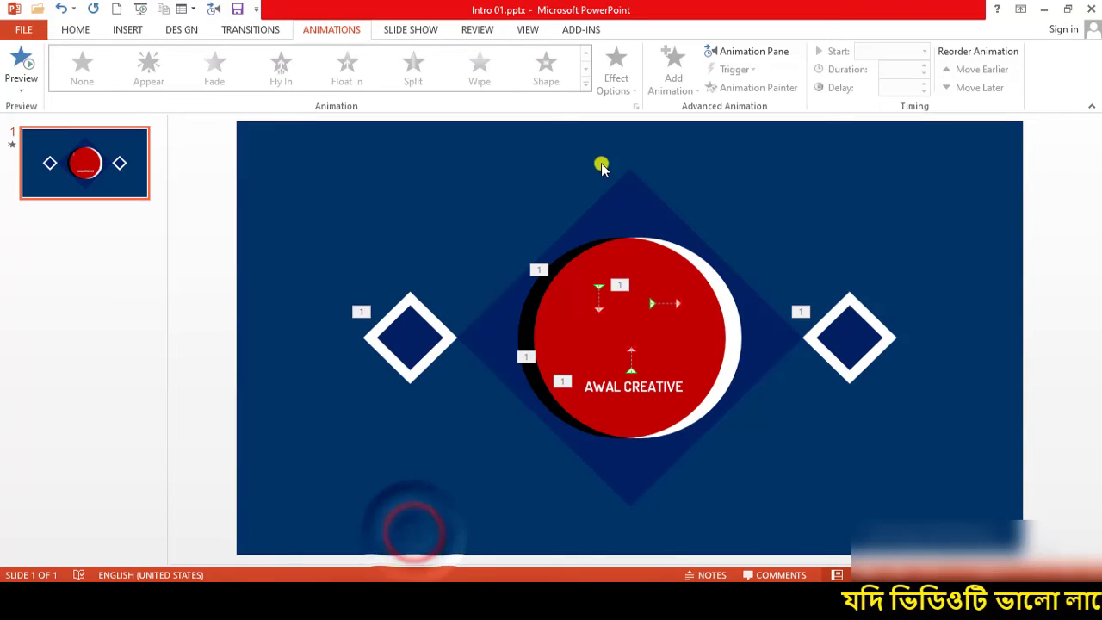
left_click(23, 68)
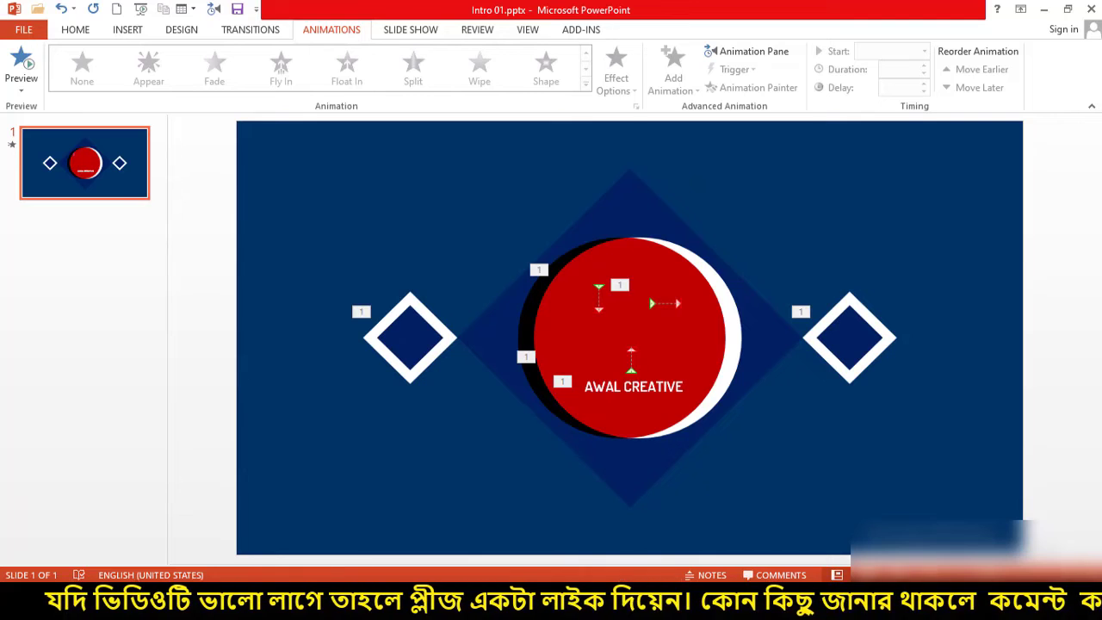
left_click(564, 556)
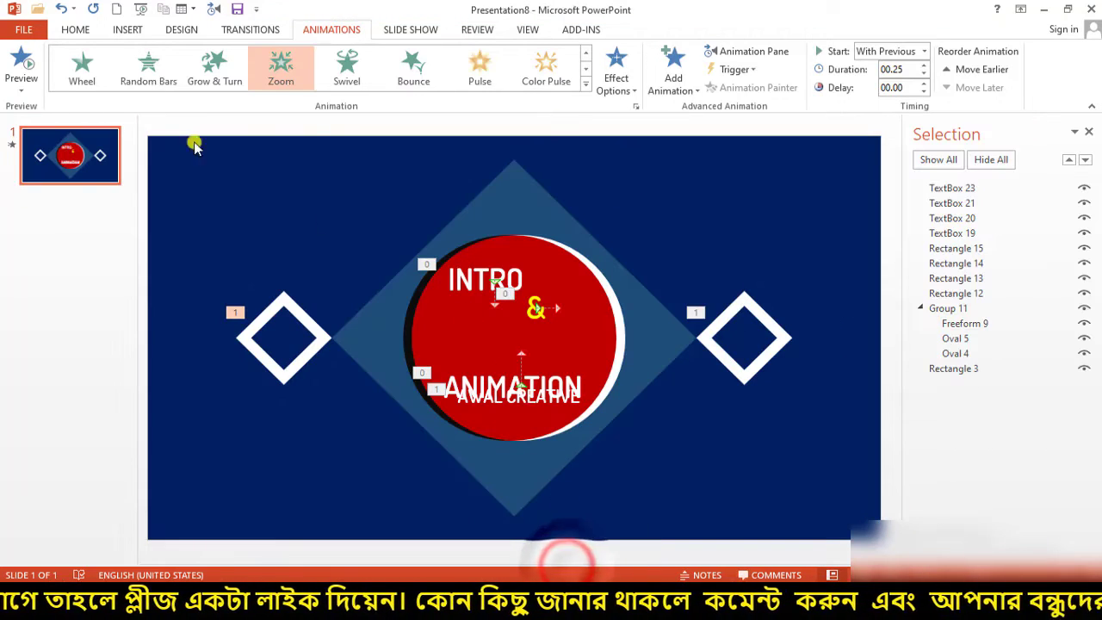
- Preview the animations, then draw a rectangle over the word INTRO
left_click(28, 71)
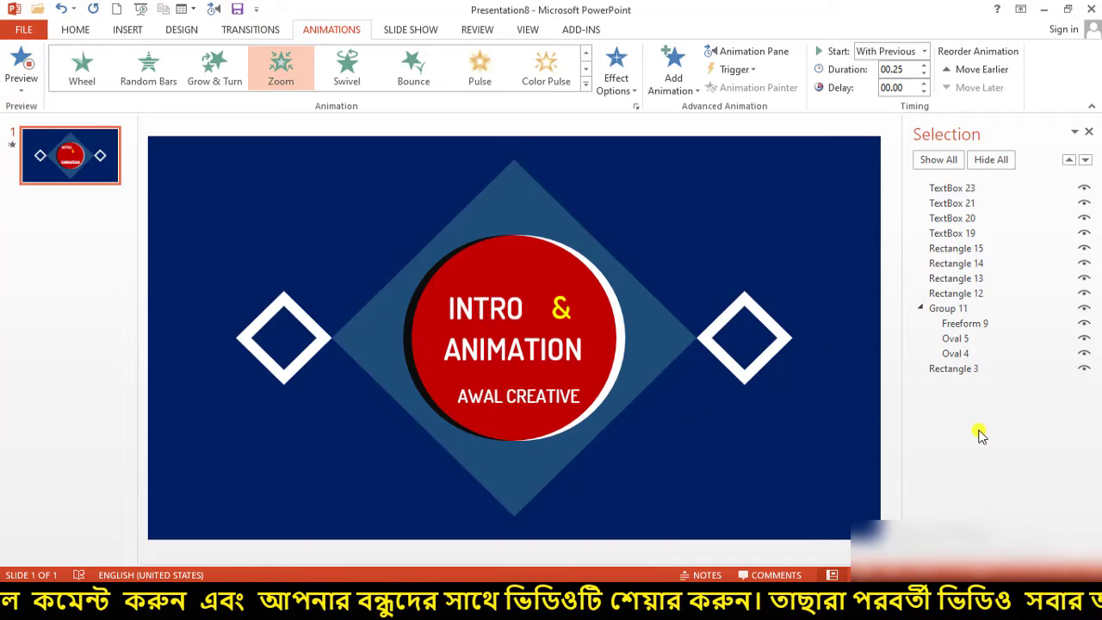
left_click(126, 27)
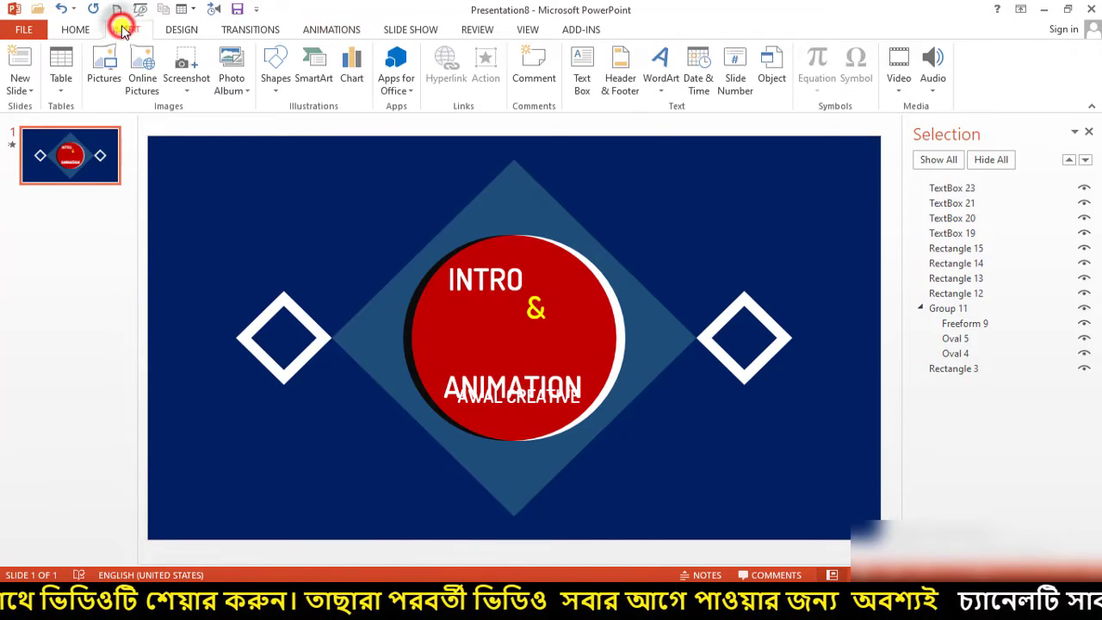
left_click(276, 62)
left_click(316, 126)
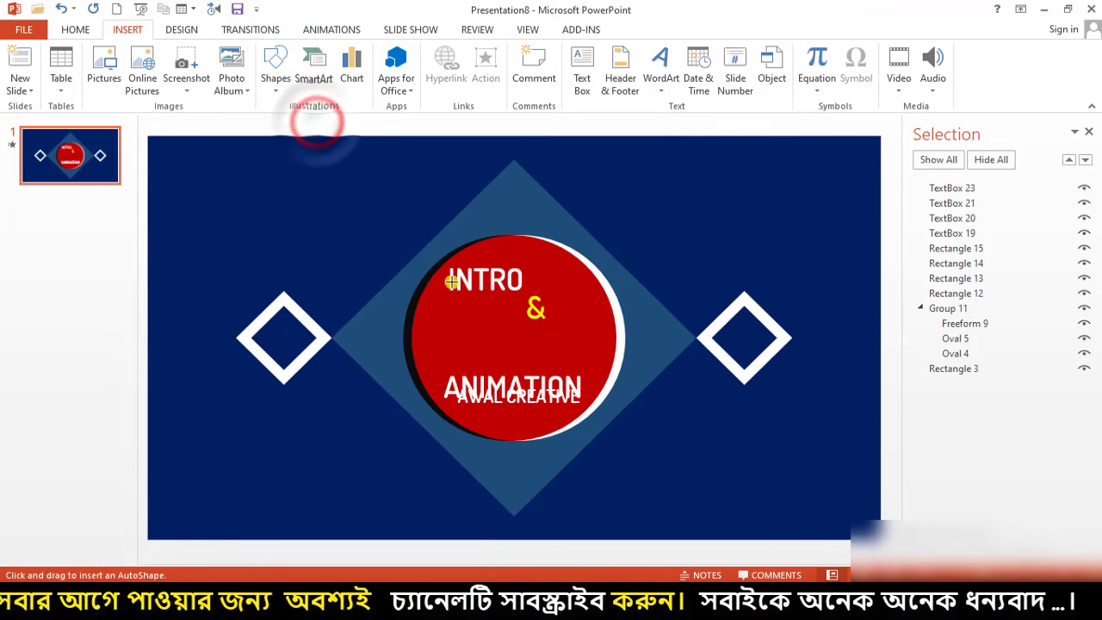
left_click_drag(445, 263, 522, 292)
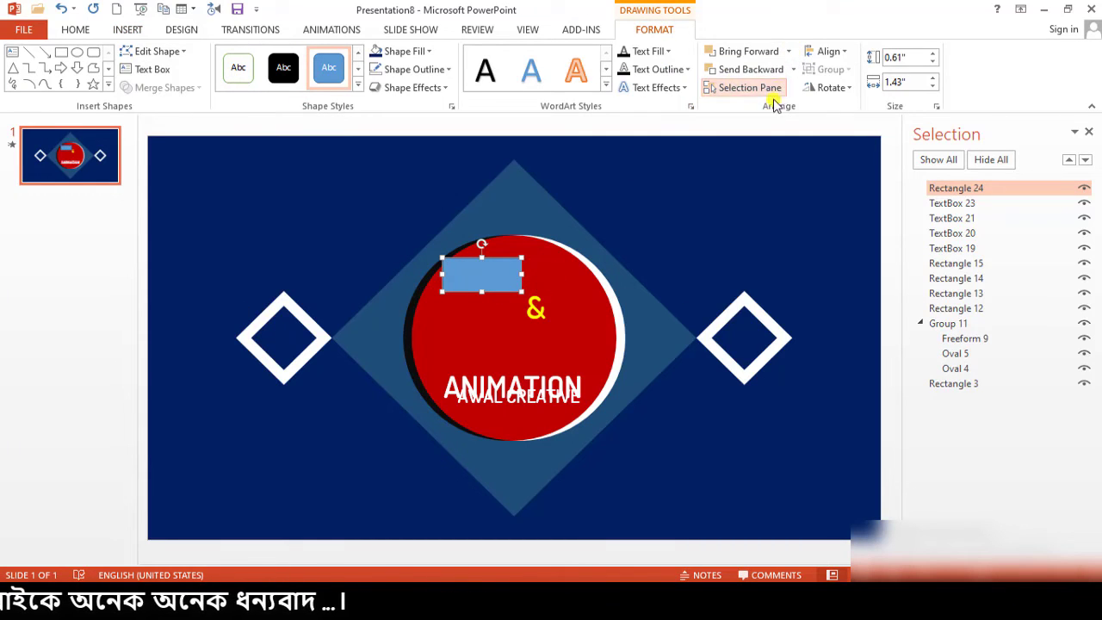
- Fill the rectangle dark red to match the circle and remove its outline
left_click(790, 52)
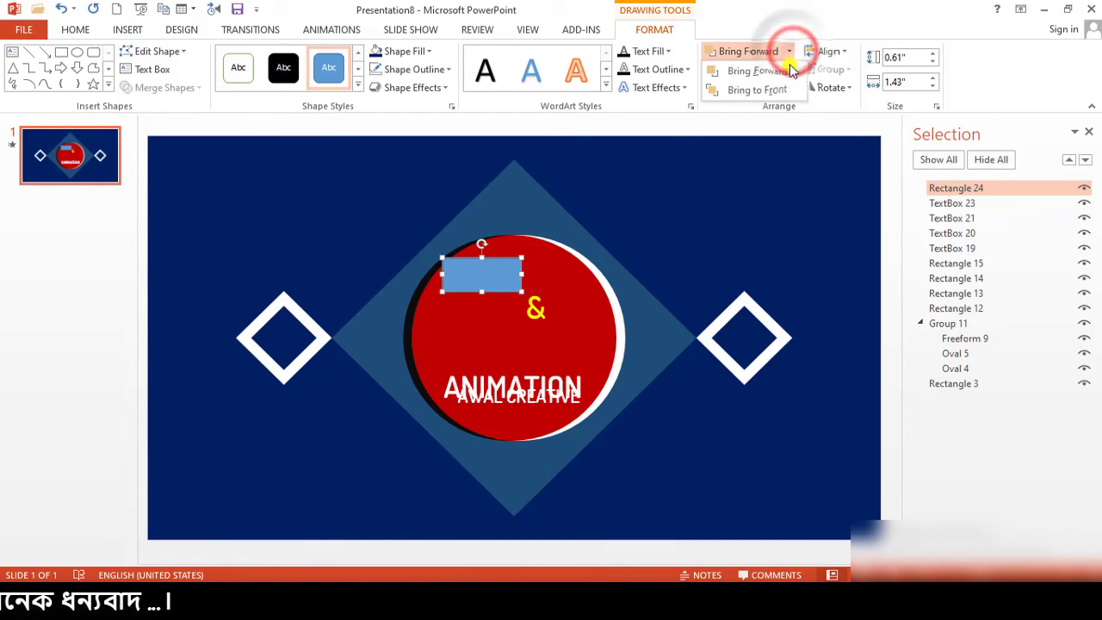
left_click(791, 90)
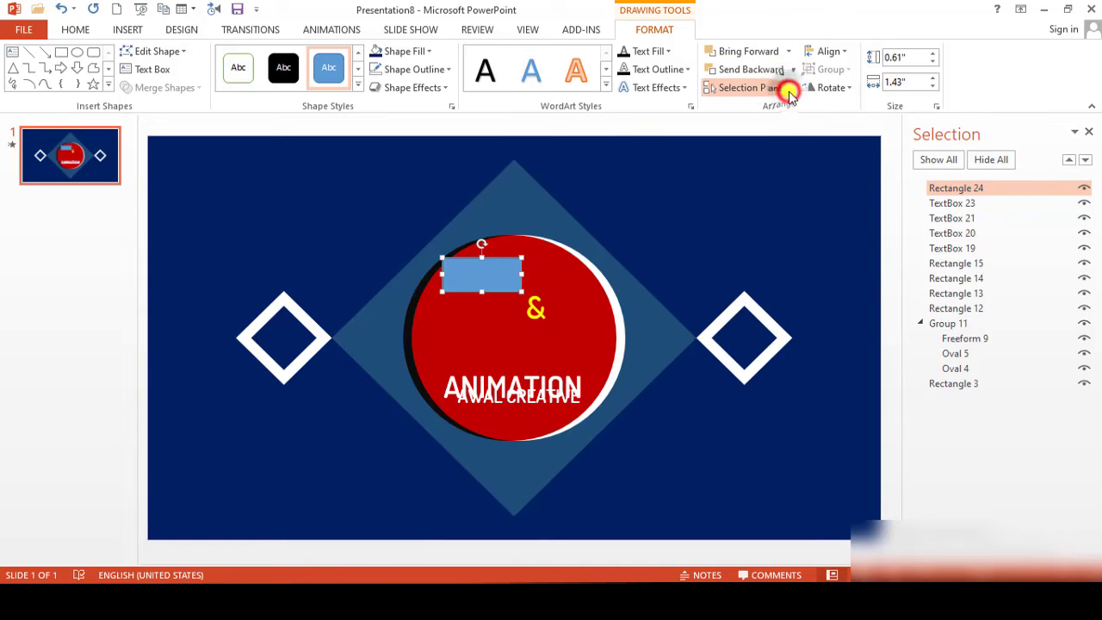
left_click(428, 51)
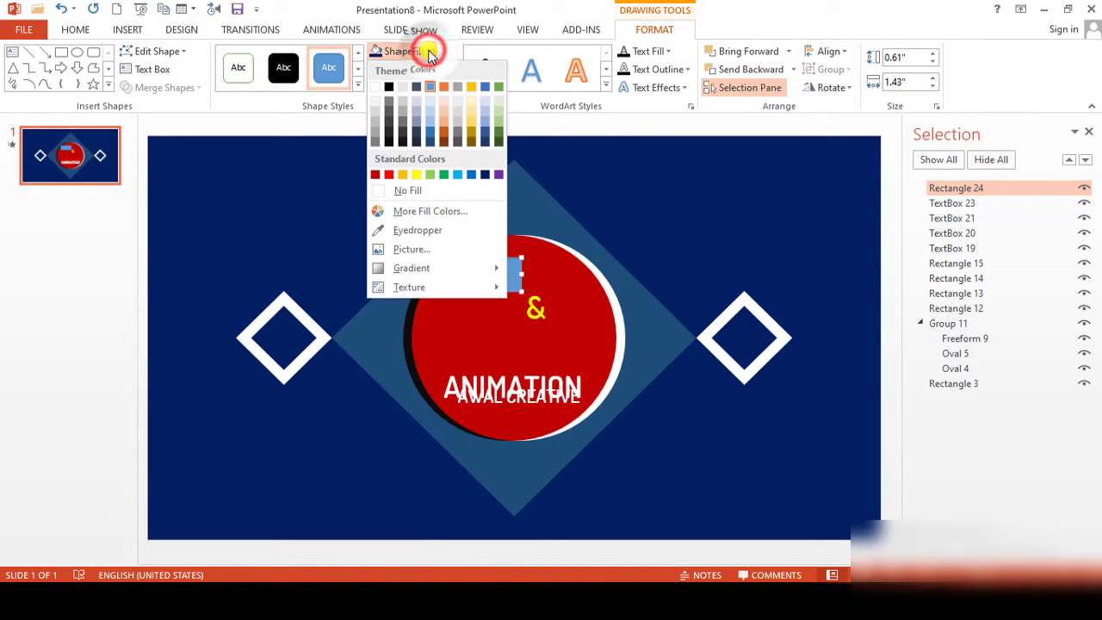
left_click(375, 176)
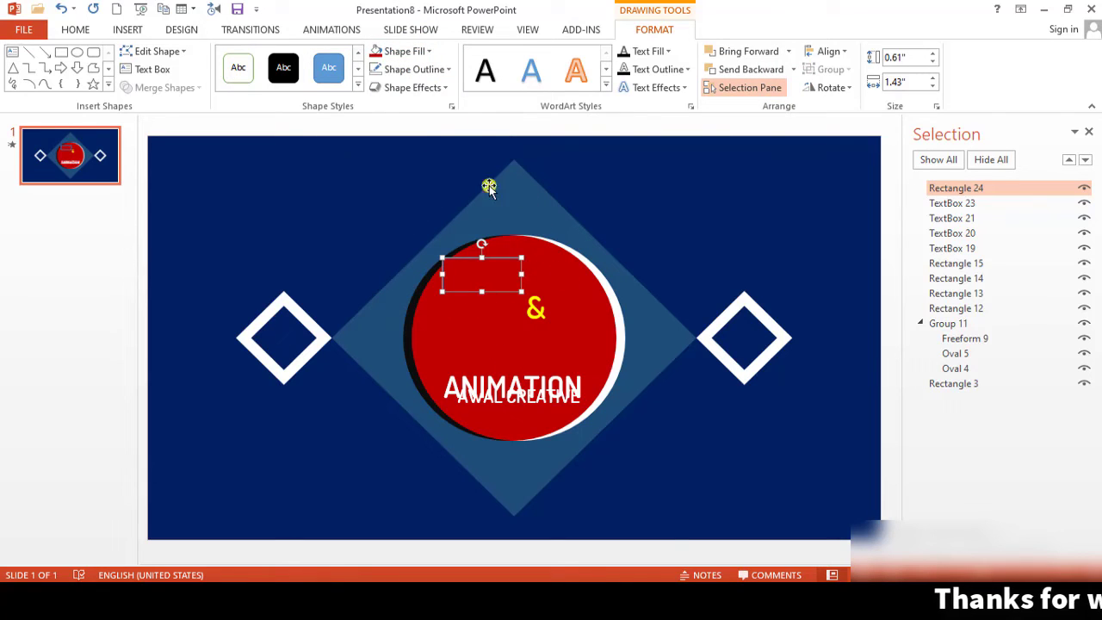
left_click(448, 68)
mouse_move(406, 267)
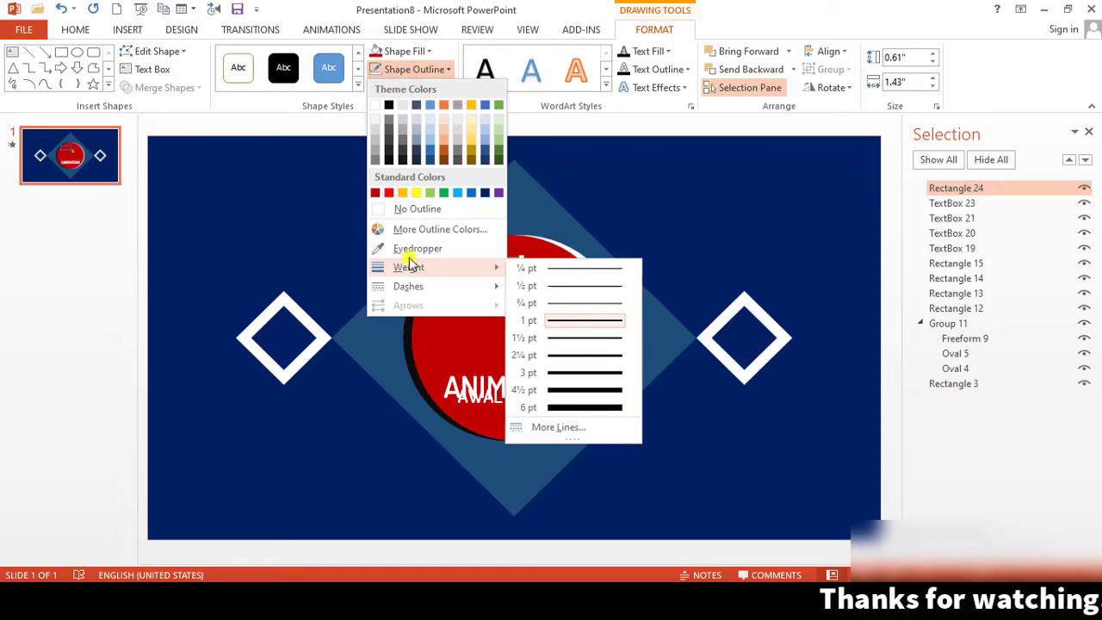
left_click(402, 209)
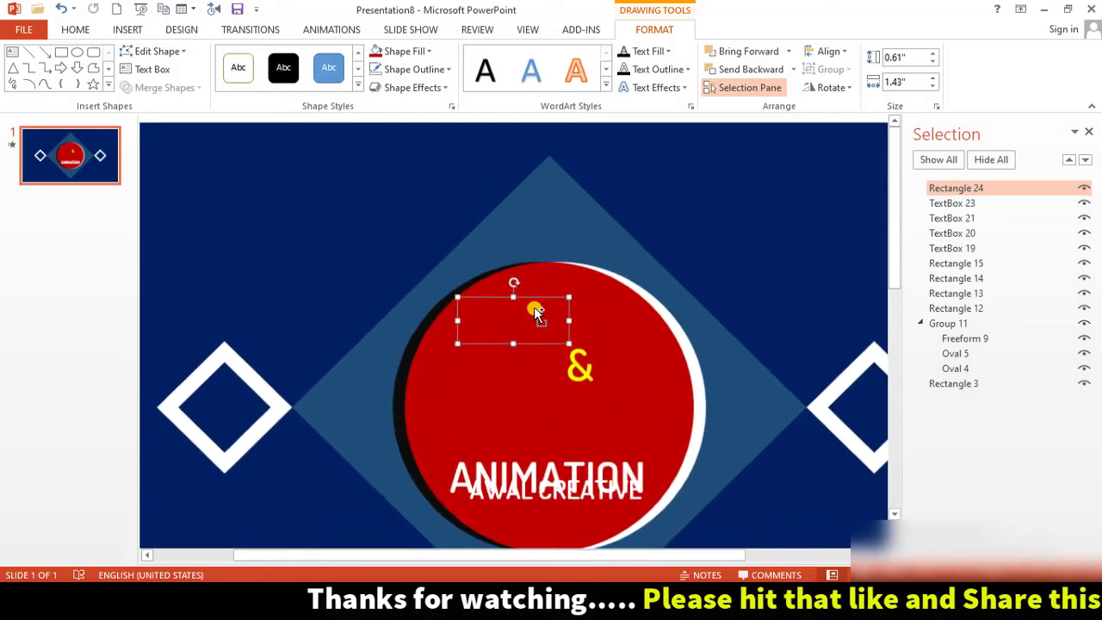
scroll(522, 332, "up", 3)
- Trim the mask to 0.45 inches high, duplicate it narrowed over the ampersand, then duplicate again
left_click_drag(563, 302, 559, 315)
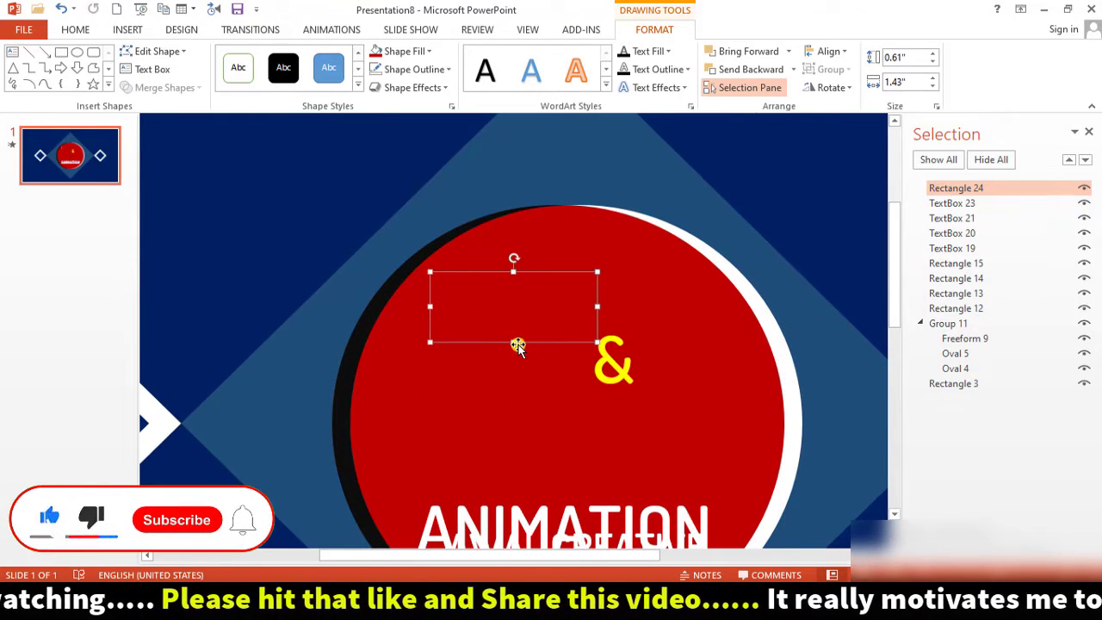
left_click_drag(514, 343, 514, 324)
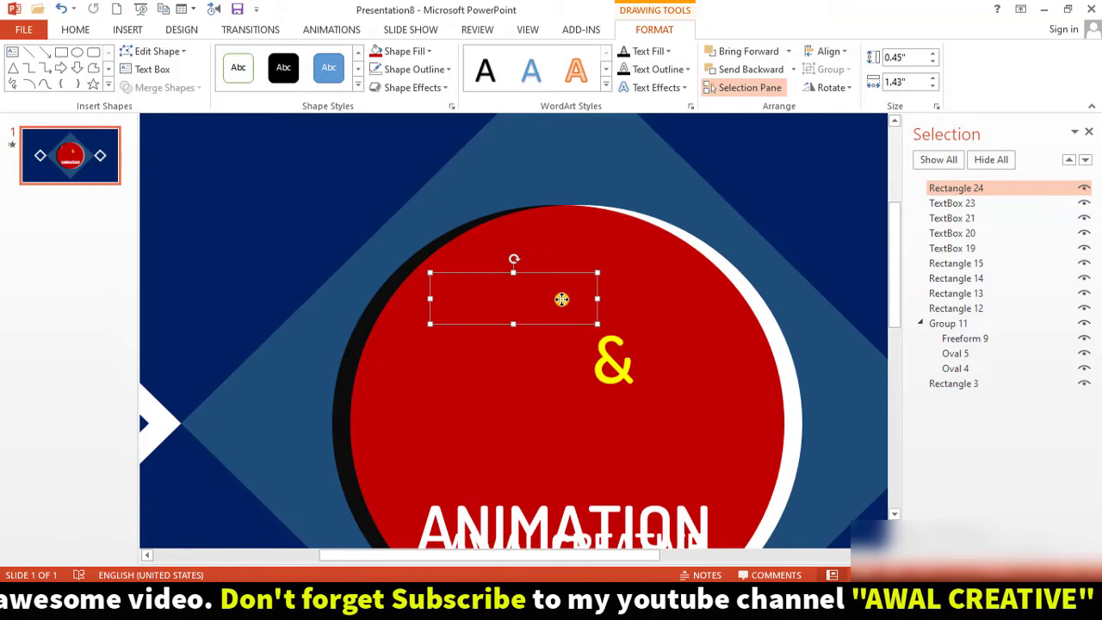
key("ctrl+d")
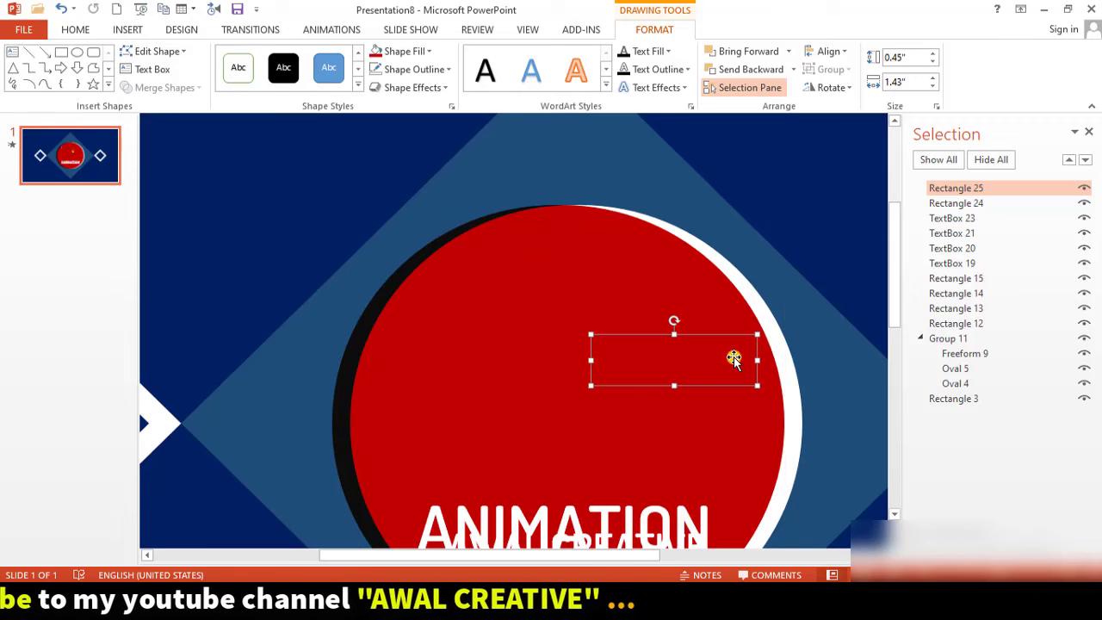
left_click_drag(756, 360, 636, 360)
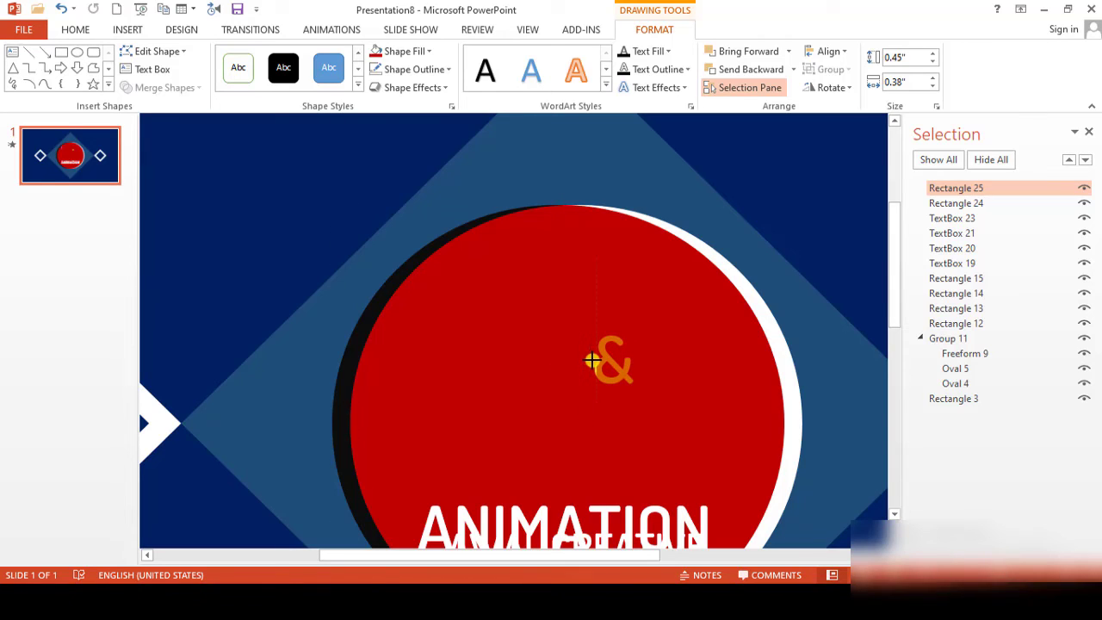
left_click(588, 360)
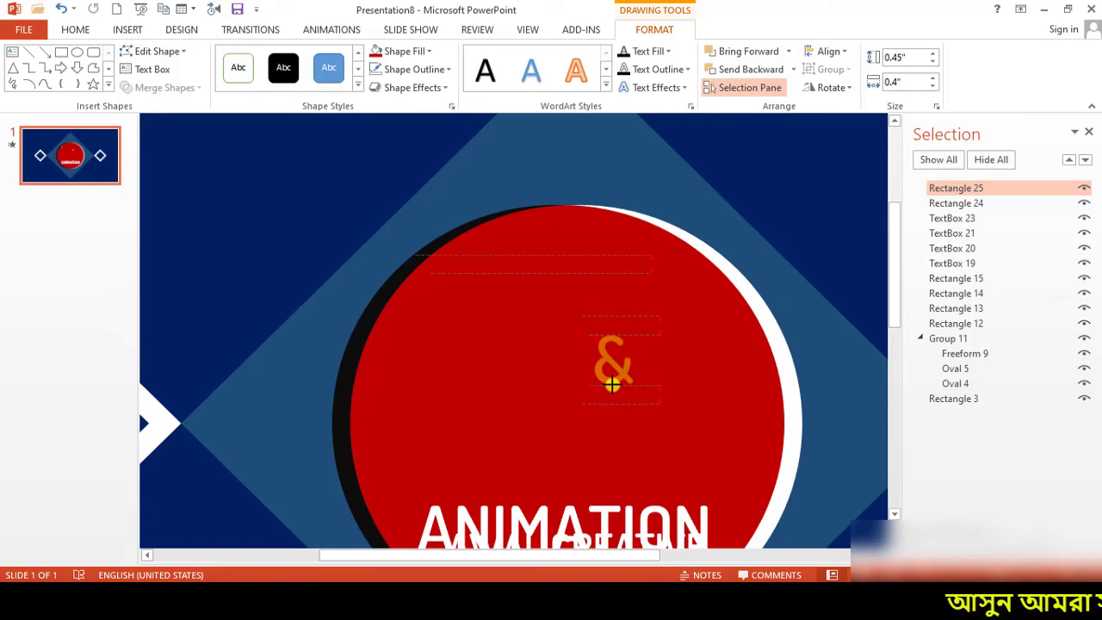
left_click(612, 385)
left_click(613, 371)
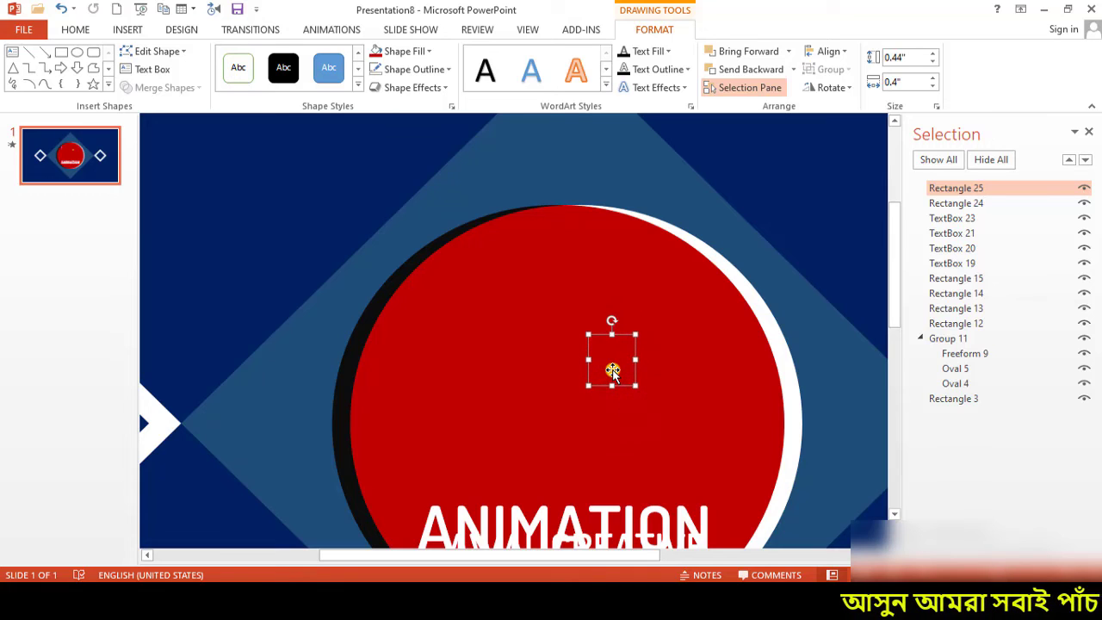
key("ctrl+d")
- Move the third mask onto ANIMATION and resize it to 0.47 by 2.57 inches
left_click_drag(758, 418, 552, 423)
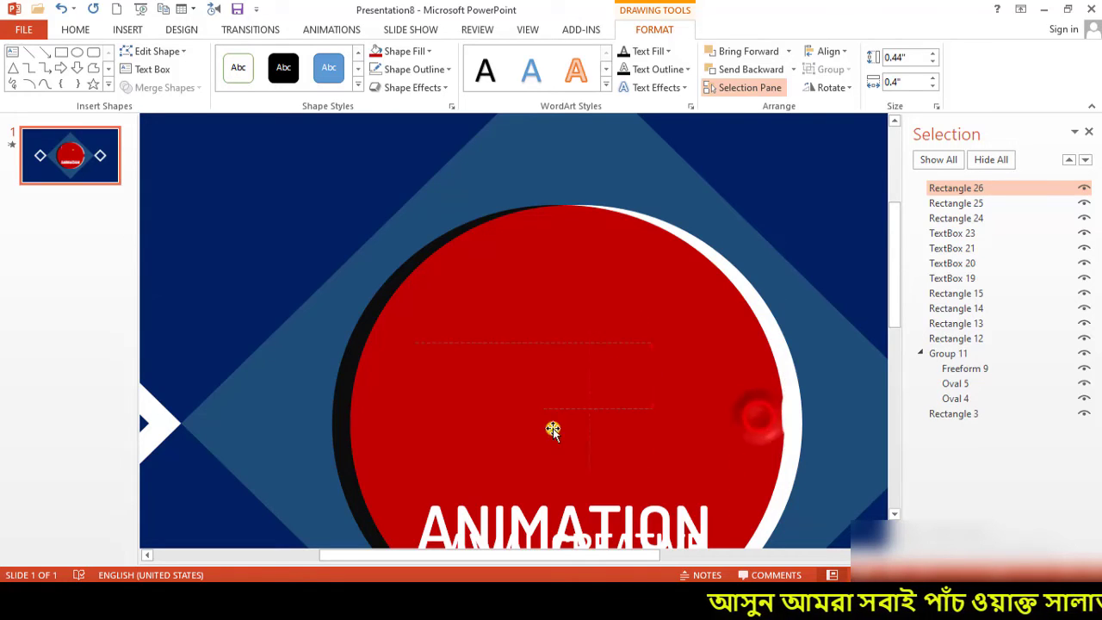
scroll(552, 424, "down", 3)
left_click_drag(563, 286, 506, 370)
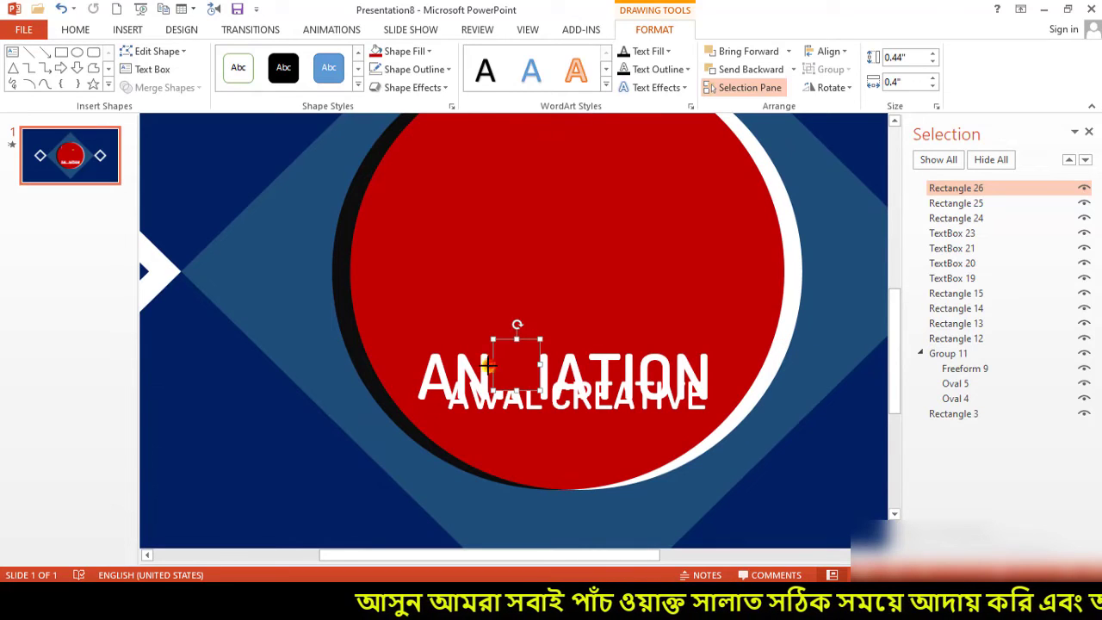
left_click_drag(488, 366, 415, 365)
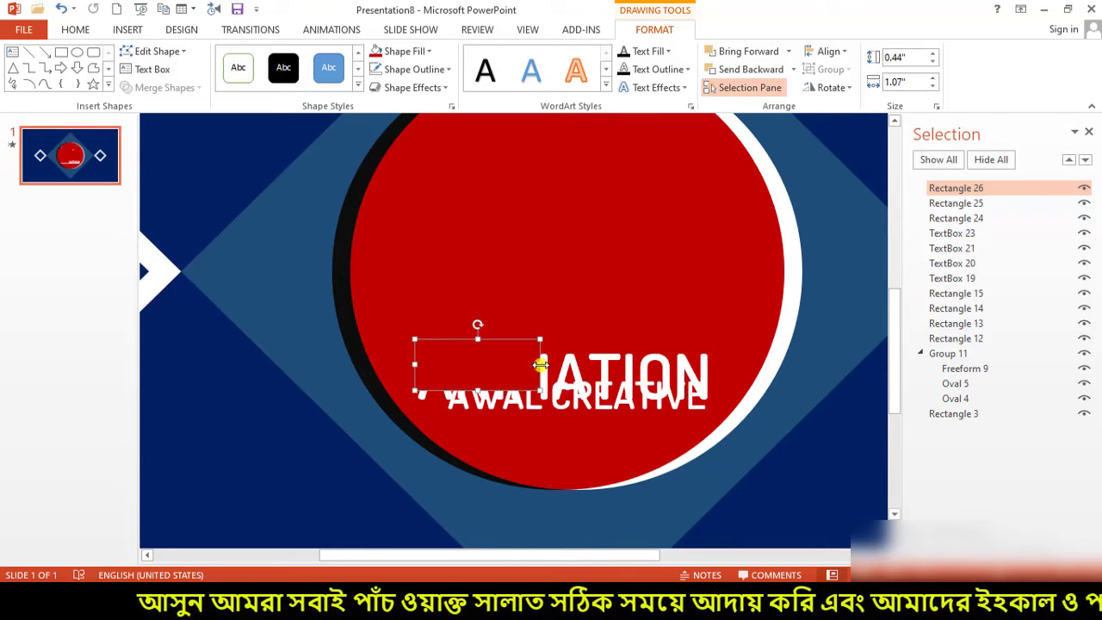
mouse_move(540, 365)
left_mouse_down()
mouse_move(704, 372)
mouse_move(573, 407)
left_mouse_up()
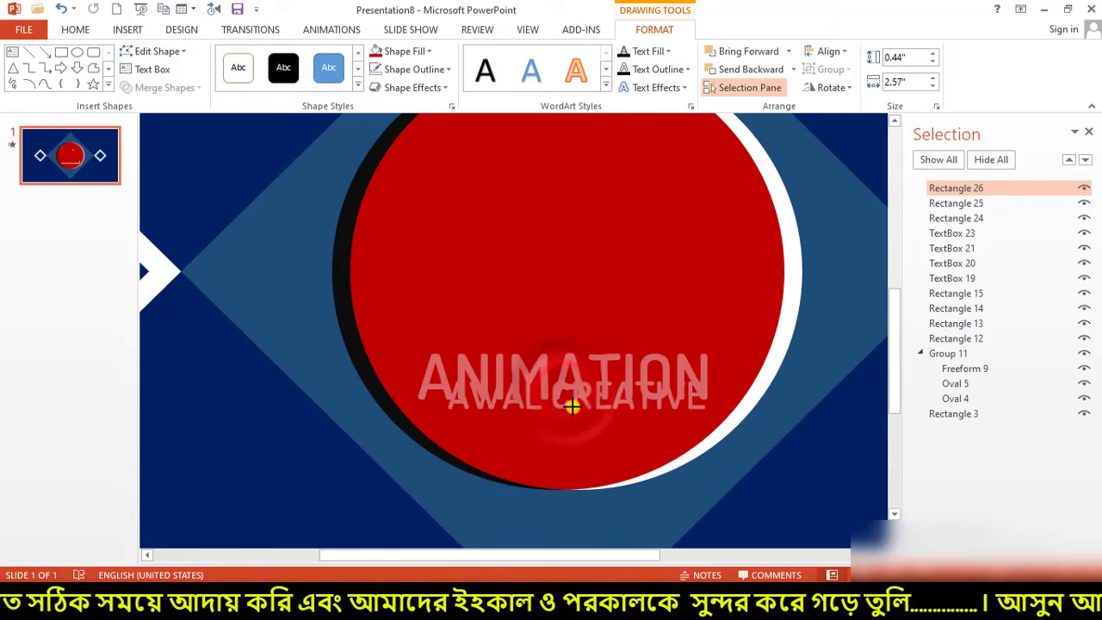
left_click_drag(573, 404, 579, 406)
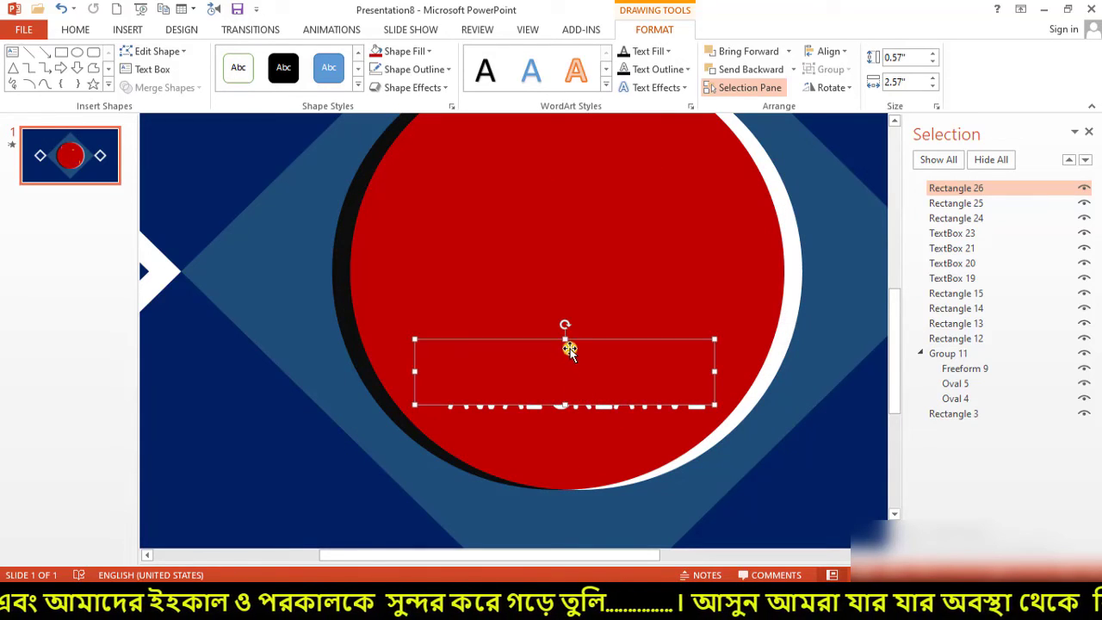
left_click_drag(565, 339, 565, 349)
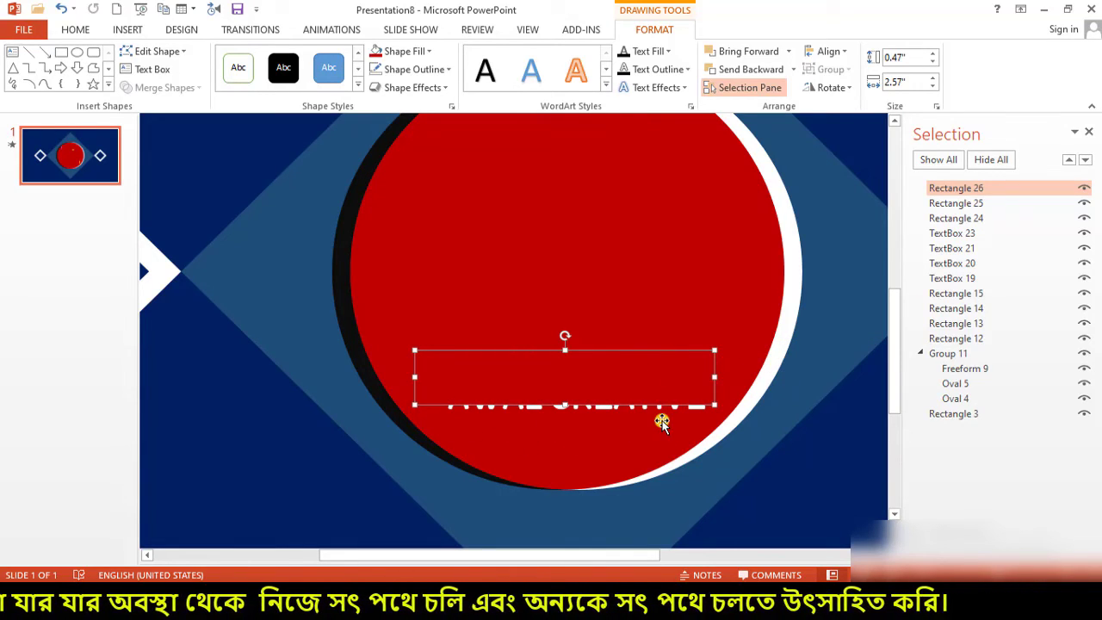
- Select the AWAL CREATIVE text box and Bring it to Front
left_click(973, 278)
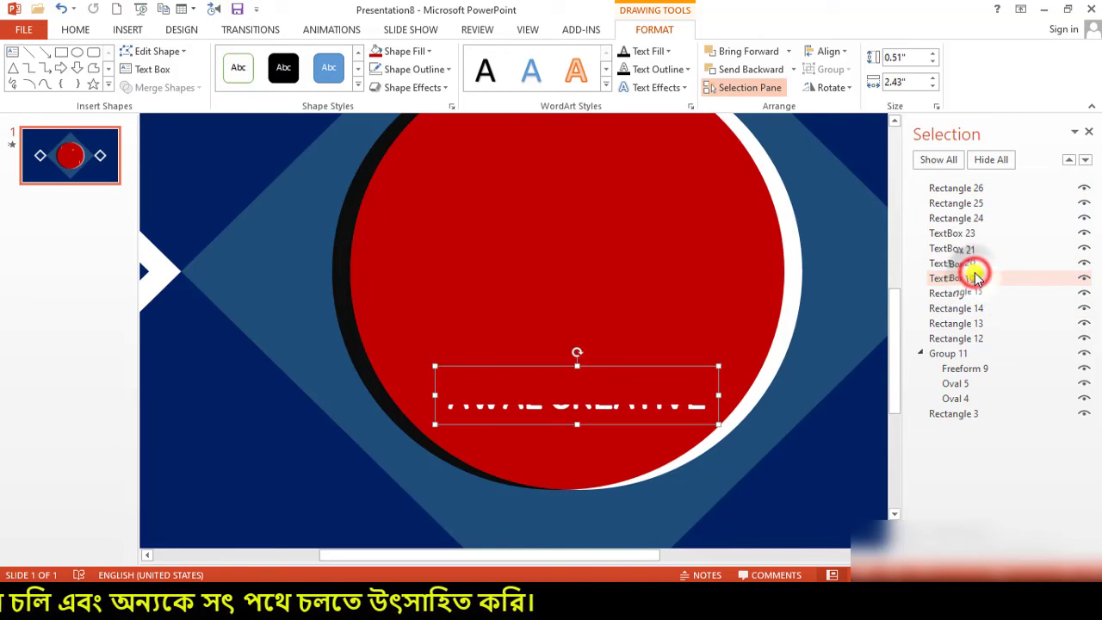
left_click(1084, 279)
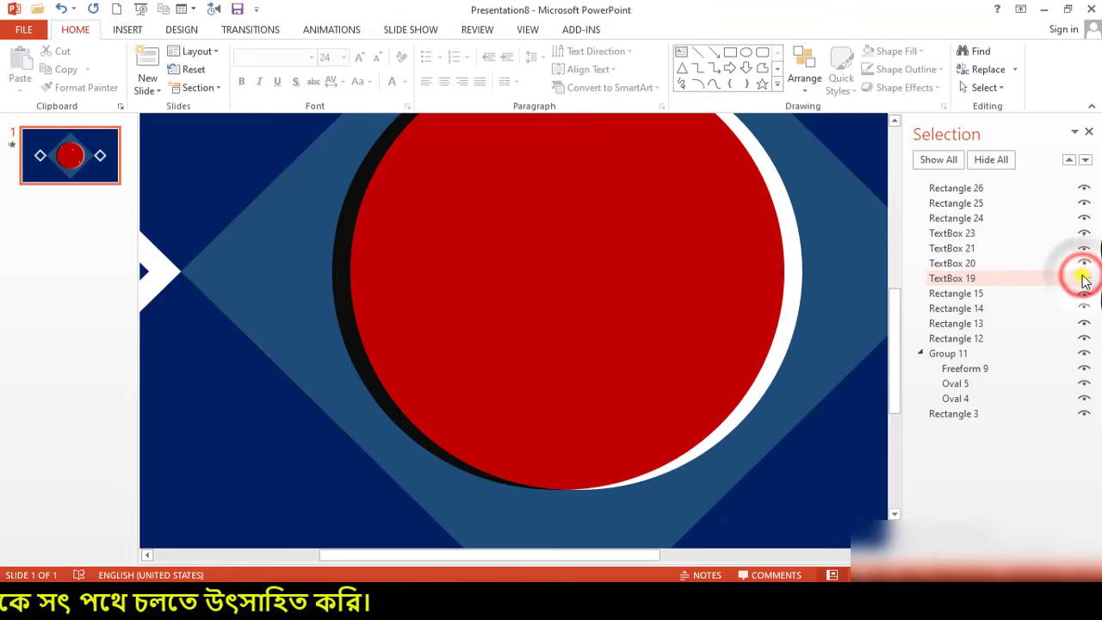
left_click(1083, 279)
left_click(1084, 278)
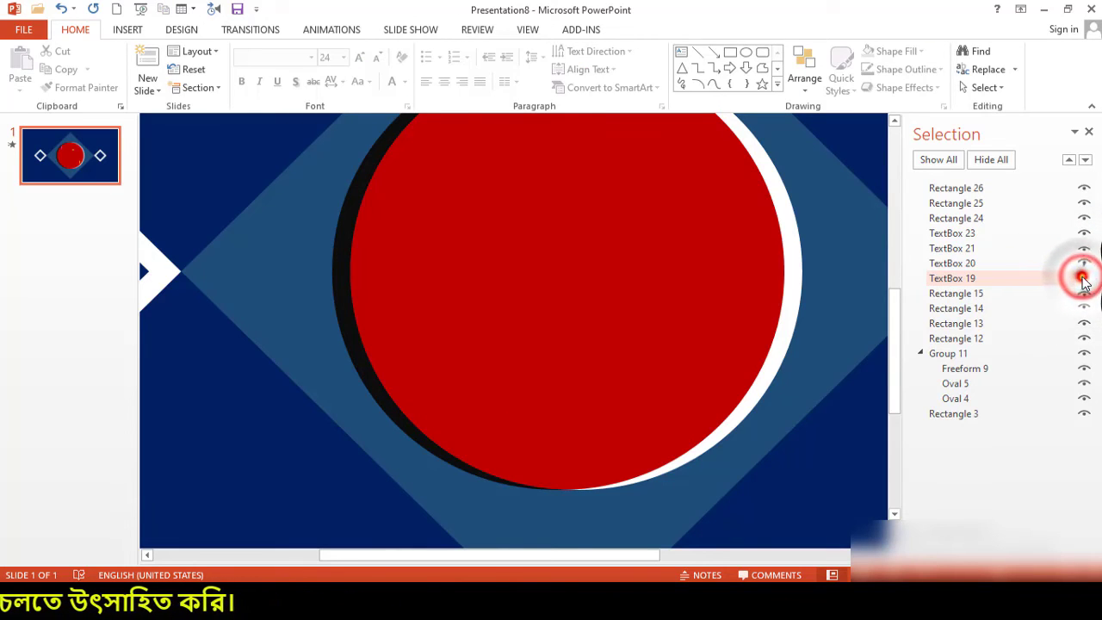
left_click(1084, 278)
left_click(971, 278)
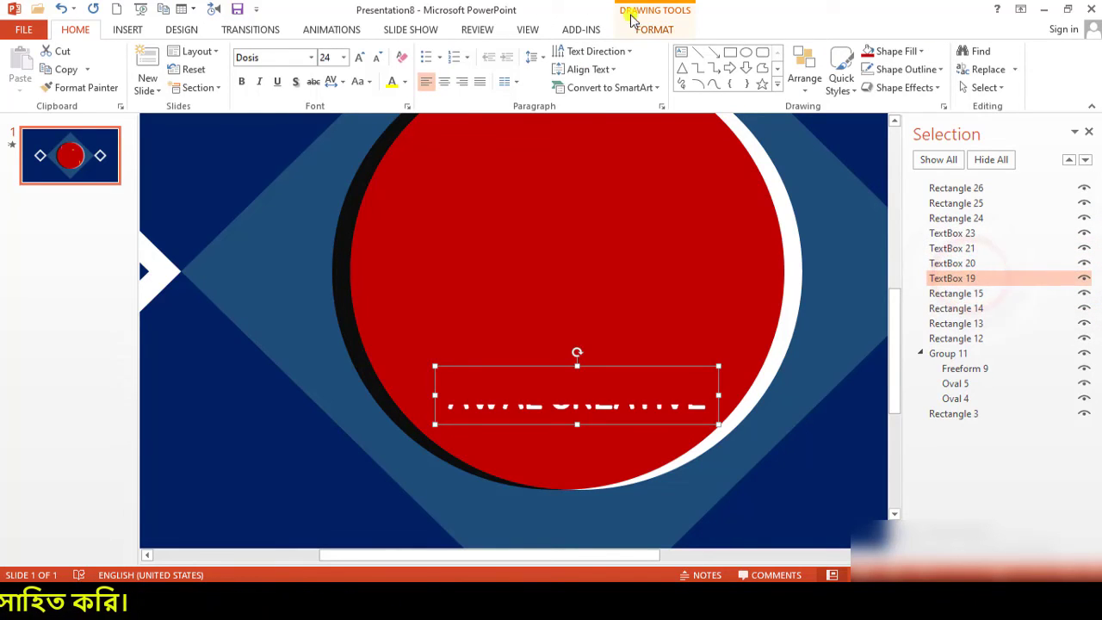
left_click(657, 32)
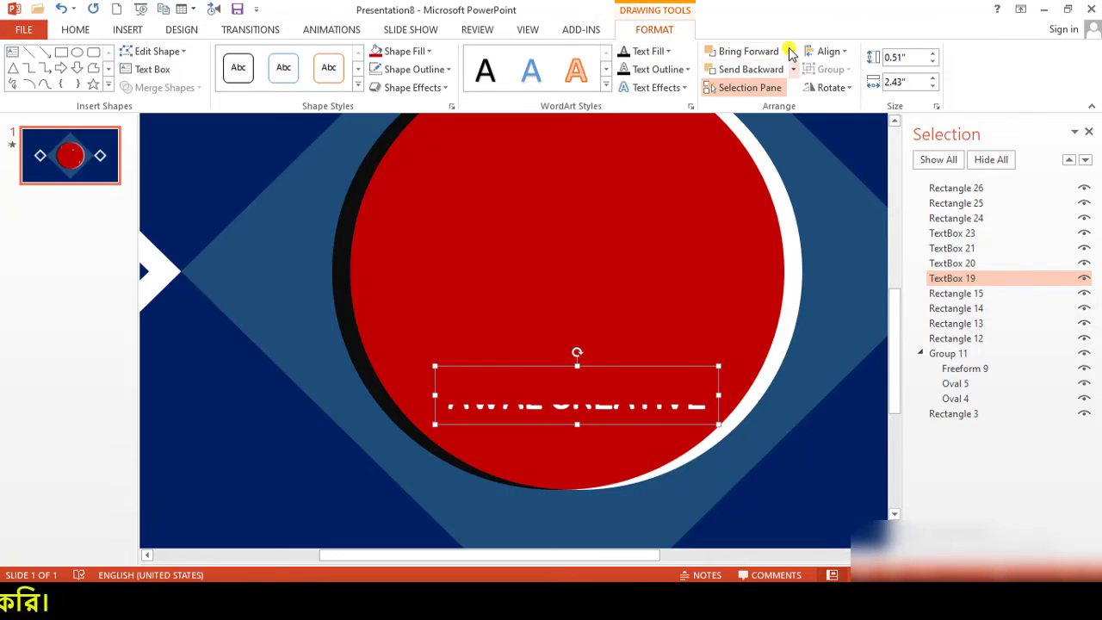
left_click(788, 51)
left_click(771, 90)
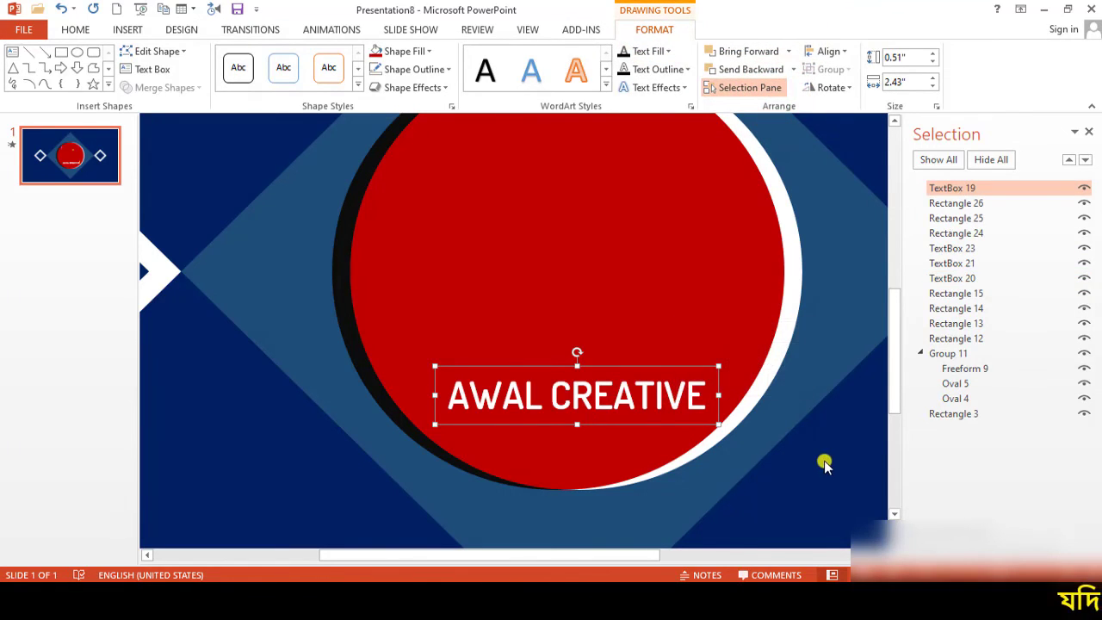
- Close the Selection Pane to view the whole slide
scroll(826, 461, "up", 2)
scroll(826, 461, "up", 1)
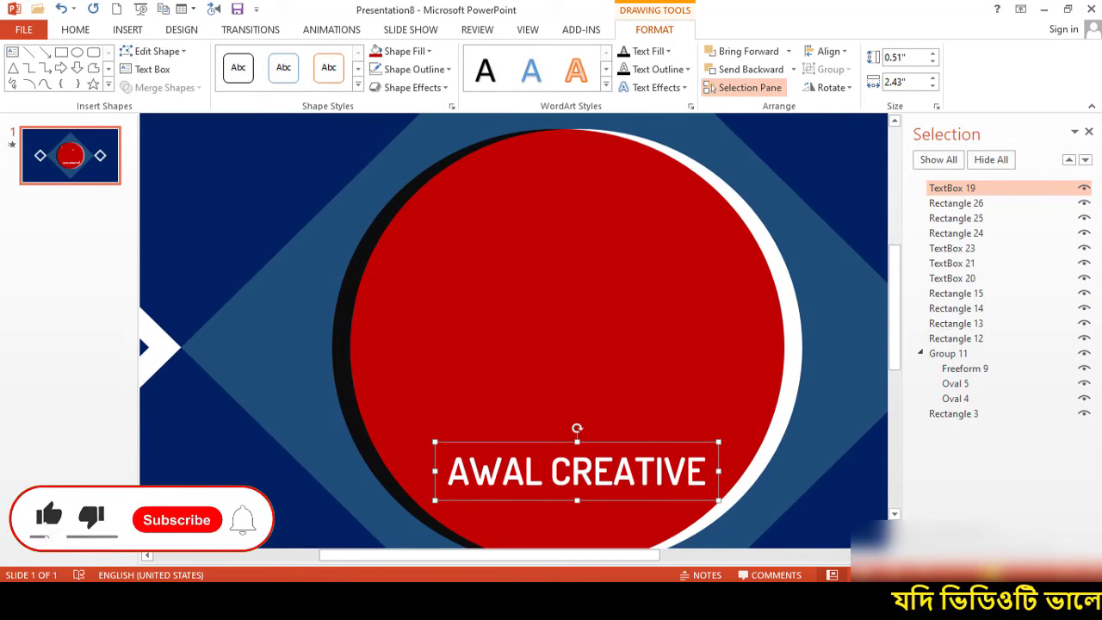
scroll(548, 280, "down", 2)
scroll(627, 305, "up", 1)
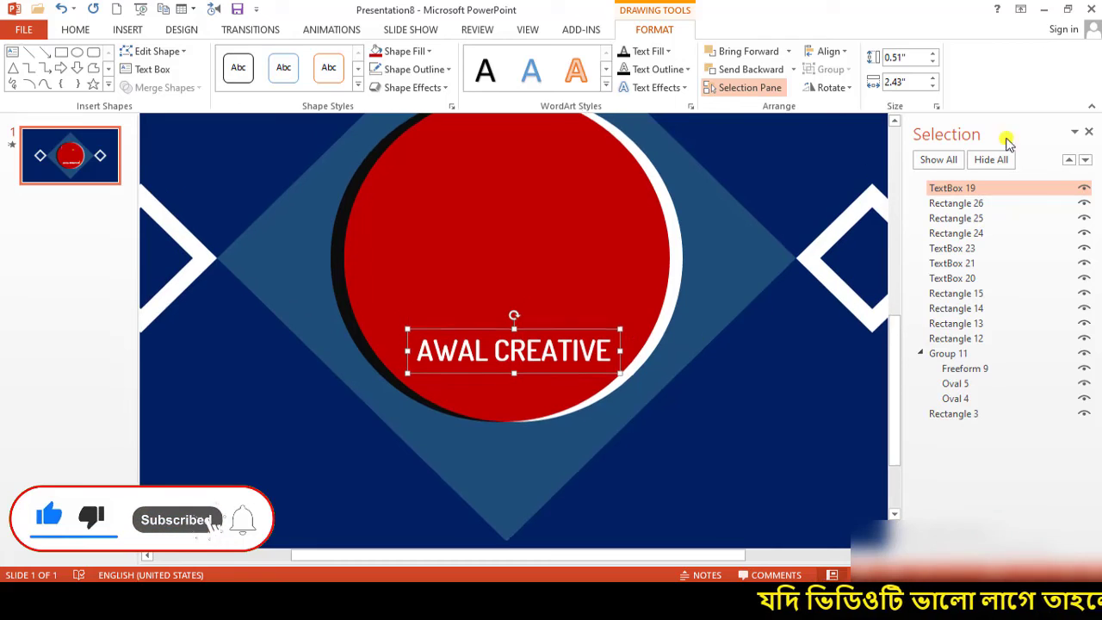
scroll(627, 305, "up", 1)
left_click(1090, 135)
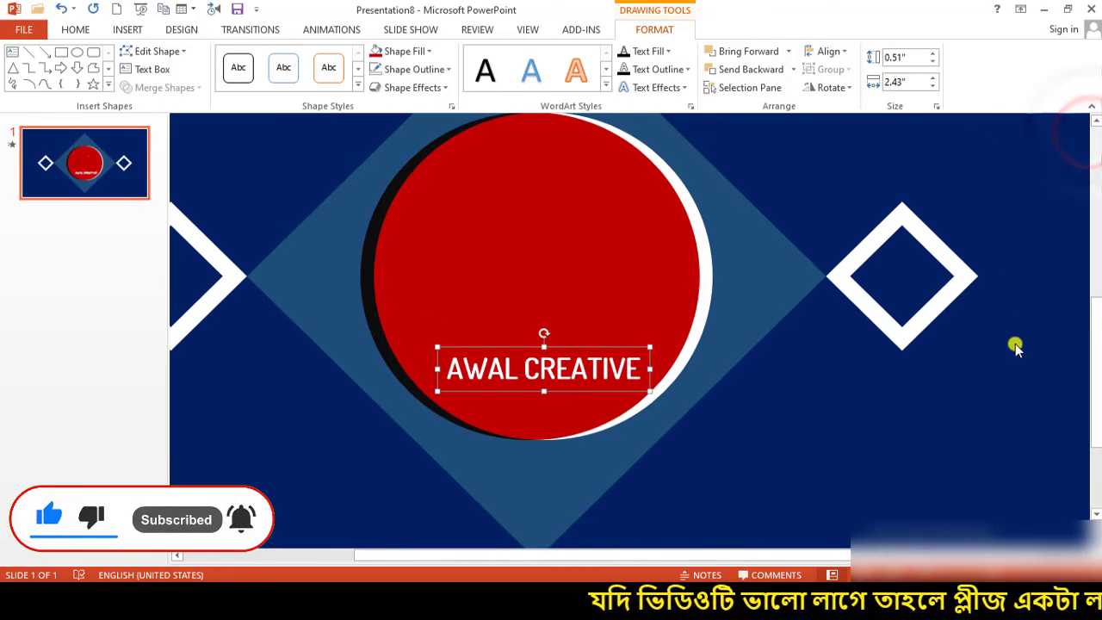
scroll(919, 388, "down", 2)
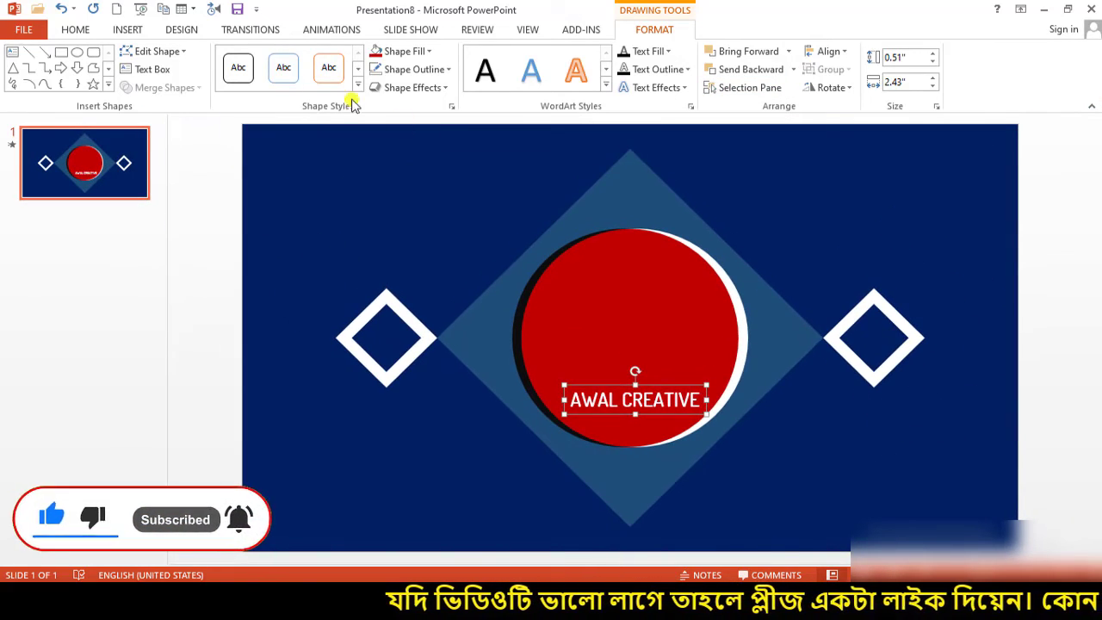
- Preview the slide's animations from the Animations tab, then select and deselect all objects
left_click(331, 31)
left_click(21, 61)
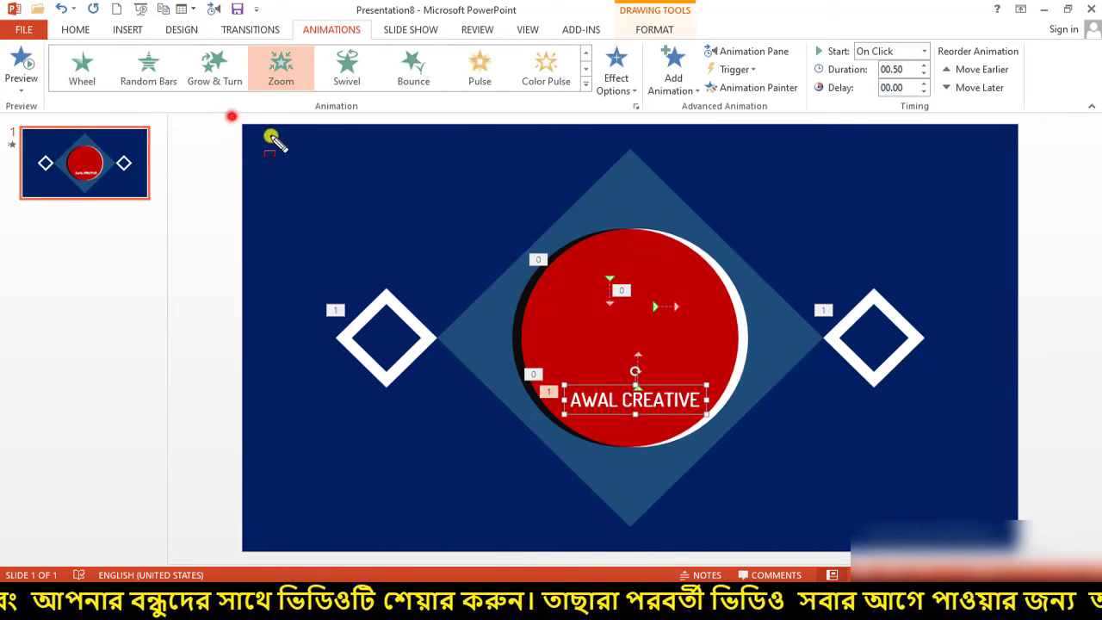
left_click_drag(232, 116, 1027, 558)
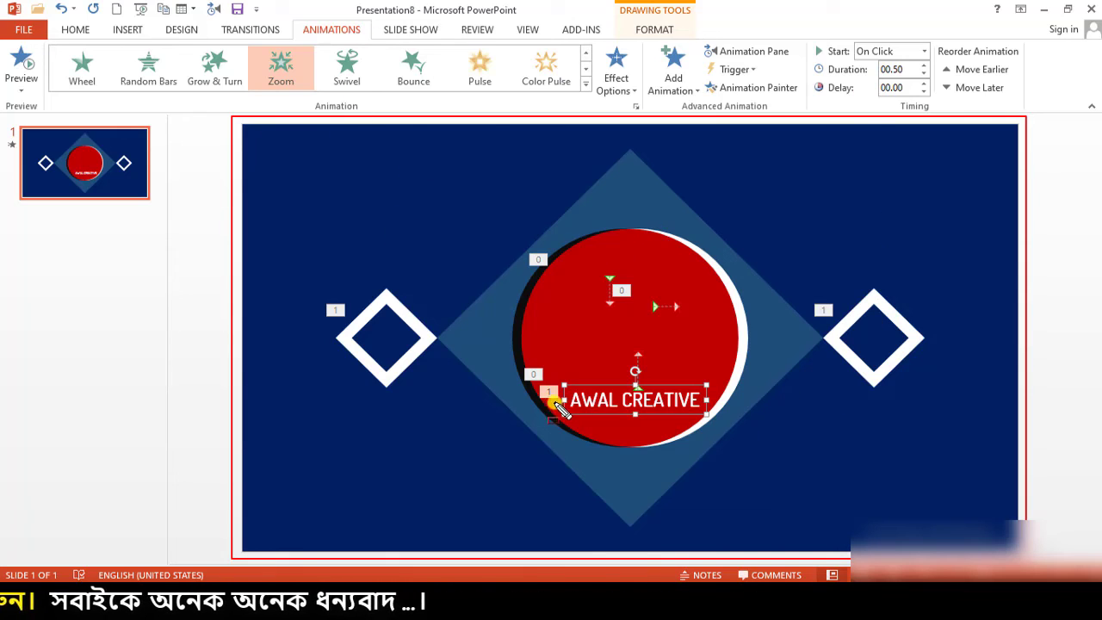
left_click(393, 225)
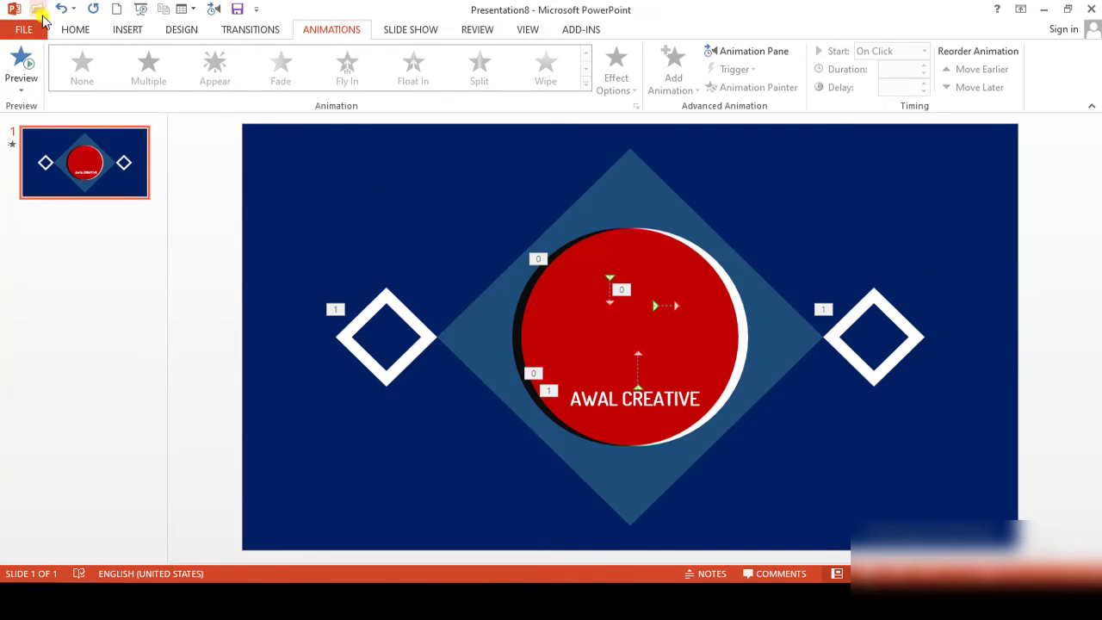
- Save the presentation to the Desktop as an MPEG-4 video, Presentation8.mp4, and minimize PowerPoint
left_click(26, 29)
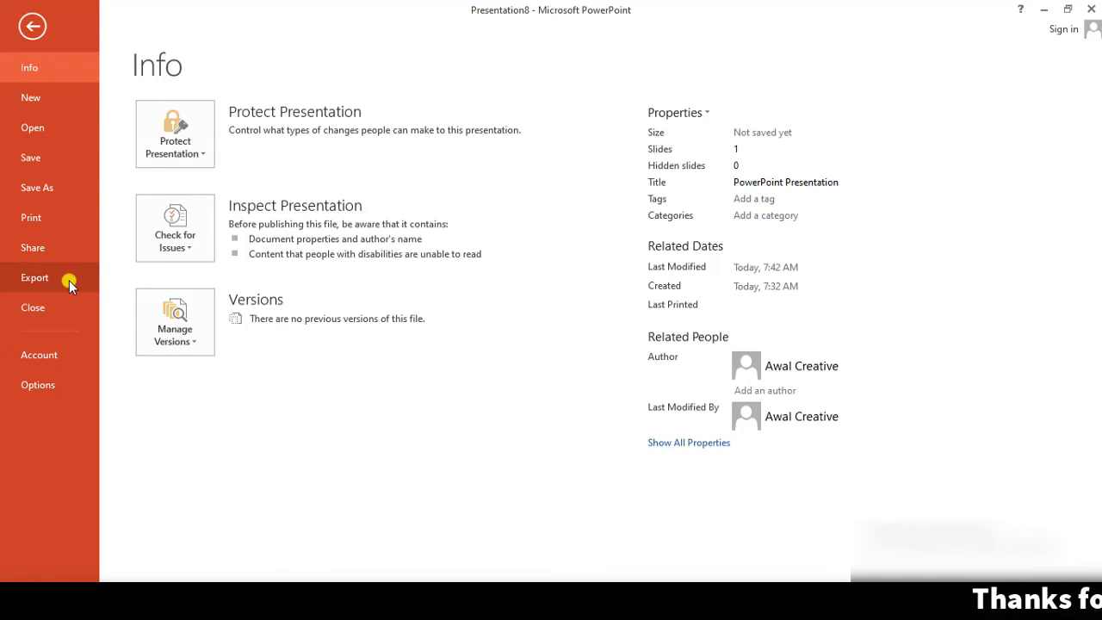
left_click(43, 185)
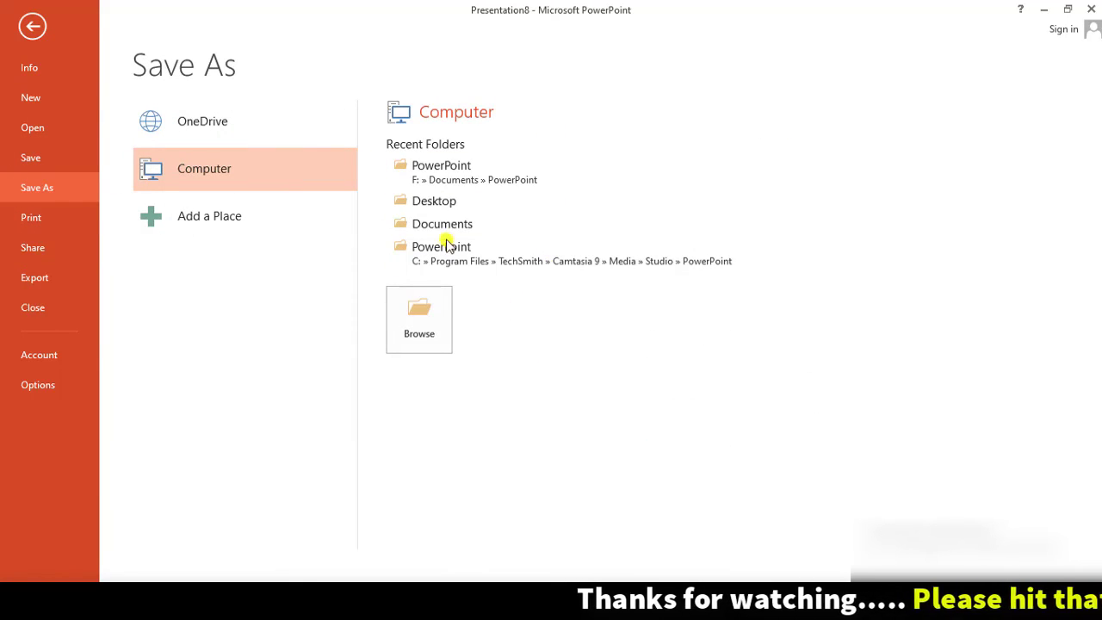
left_click(420, 200)
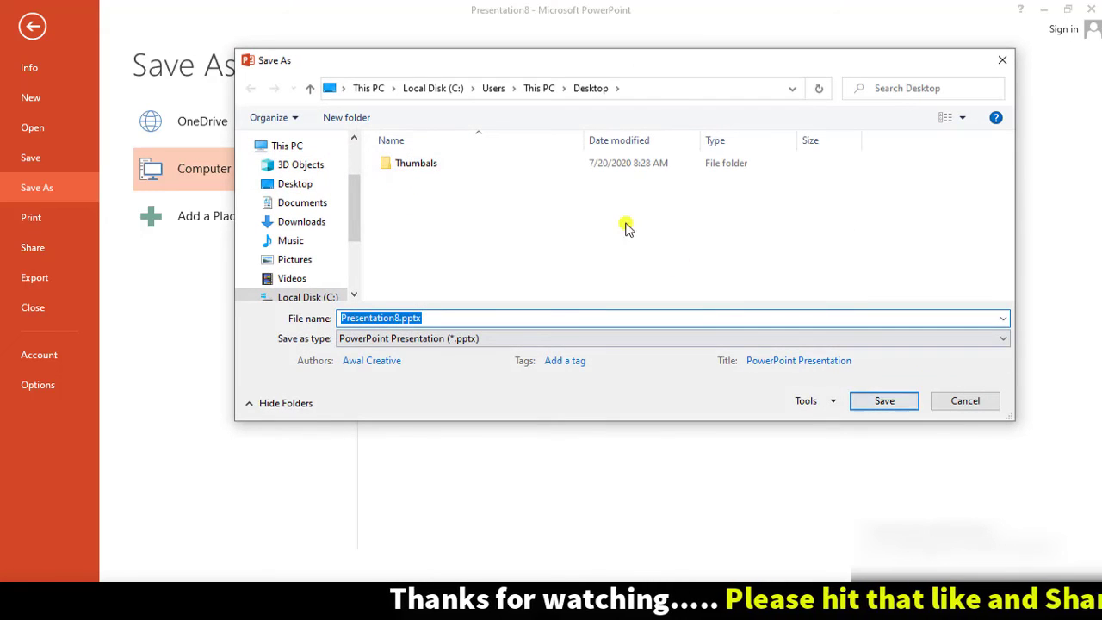
left_click(292, 184)
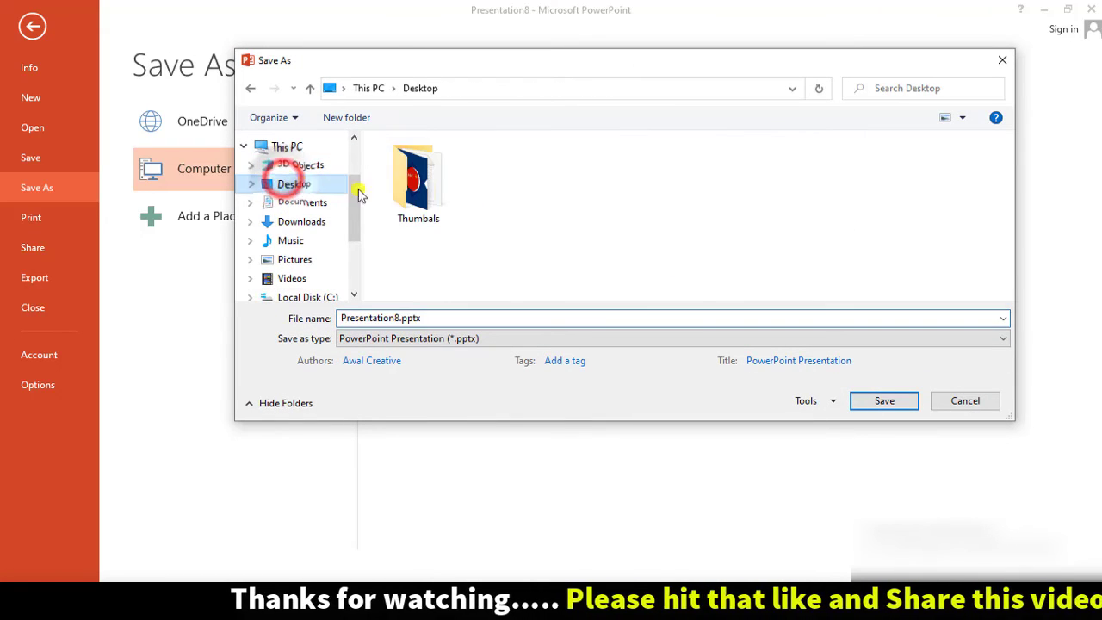
left_click(427, 319)
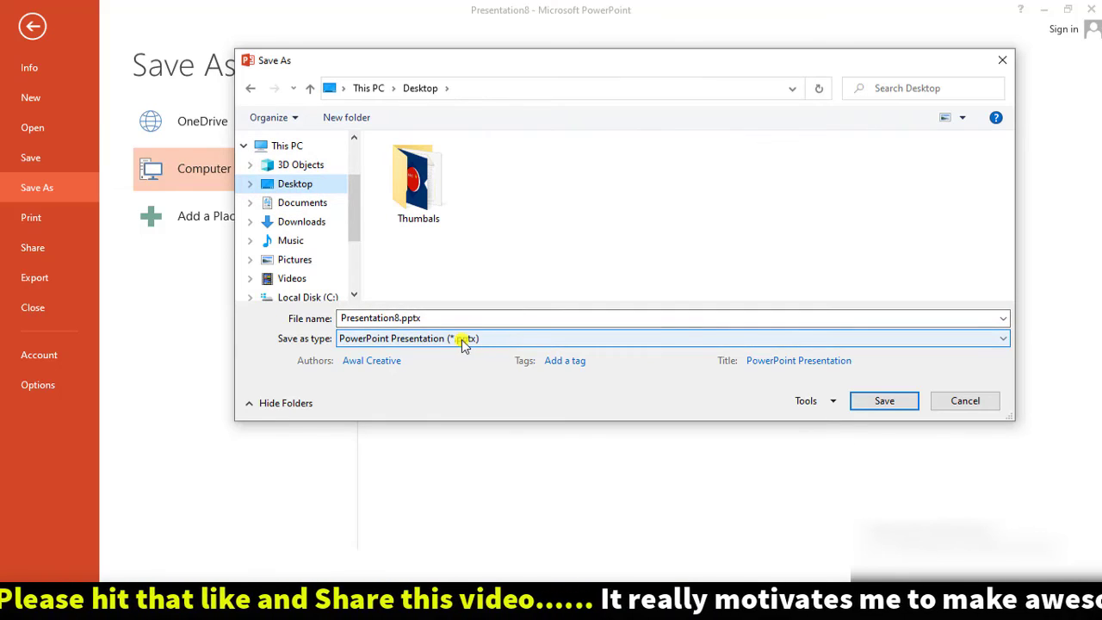
left_click(411, 340)
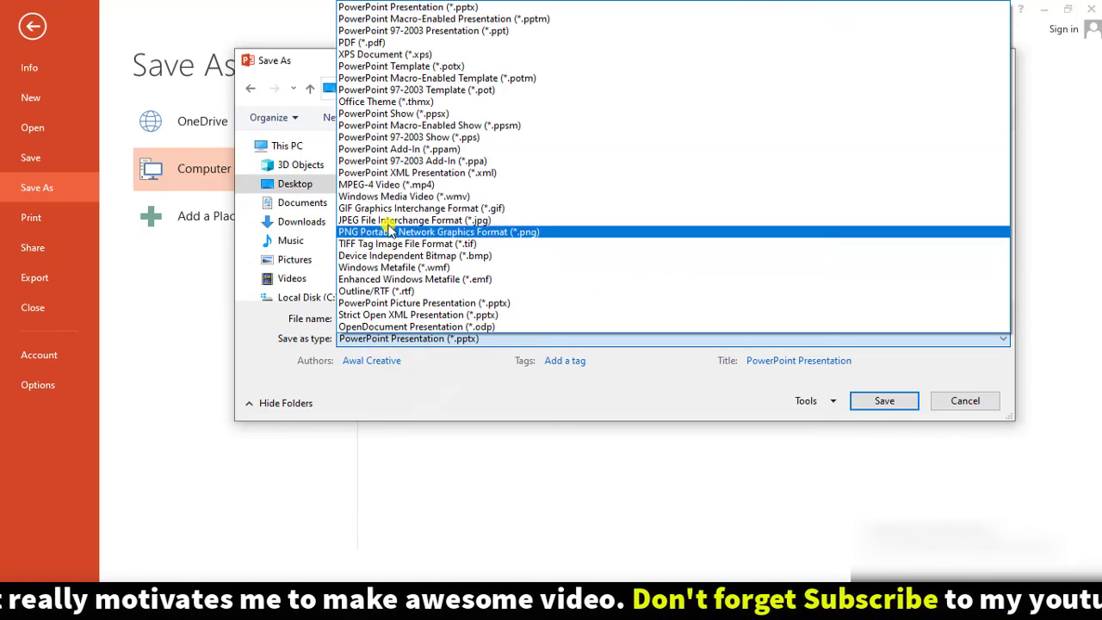
left_click(385, 184)
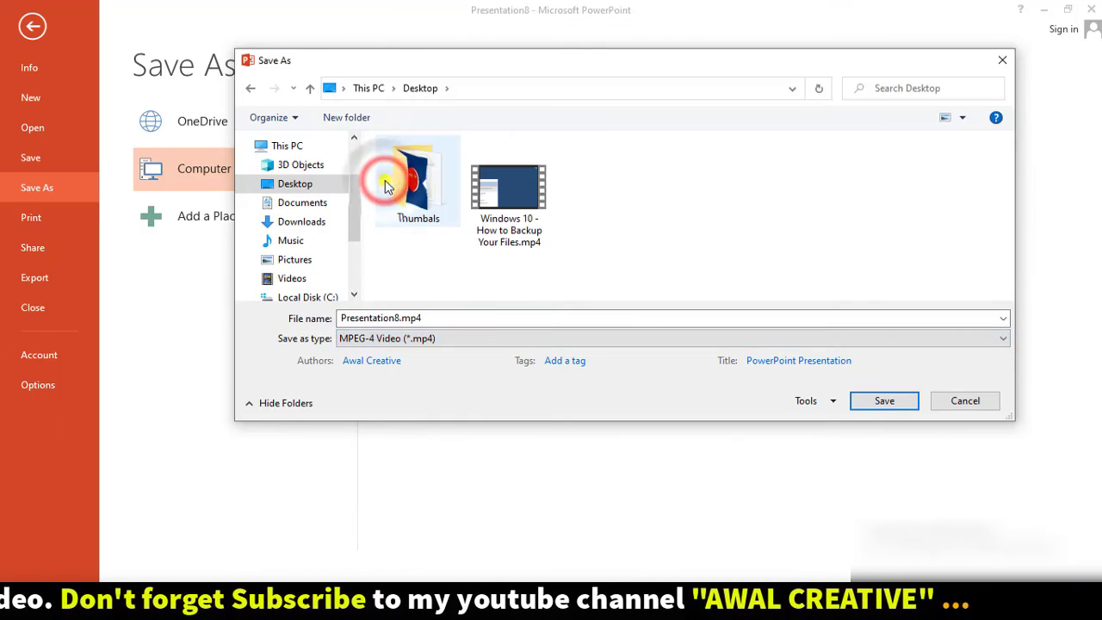
left_click(884, 401)
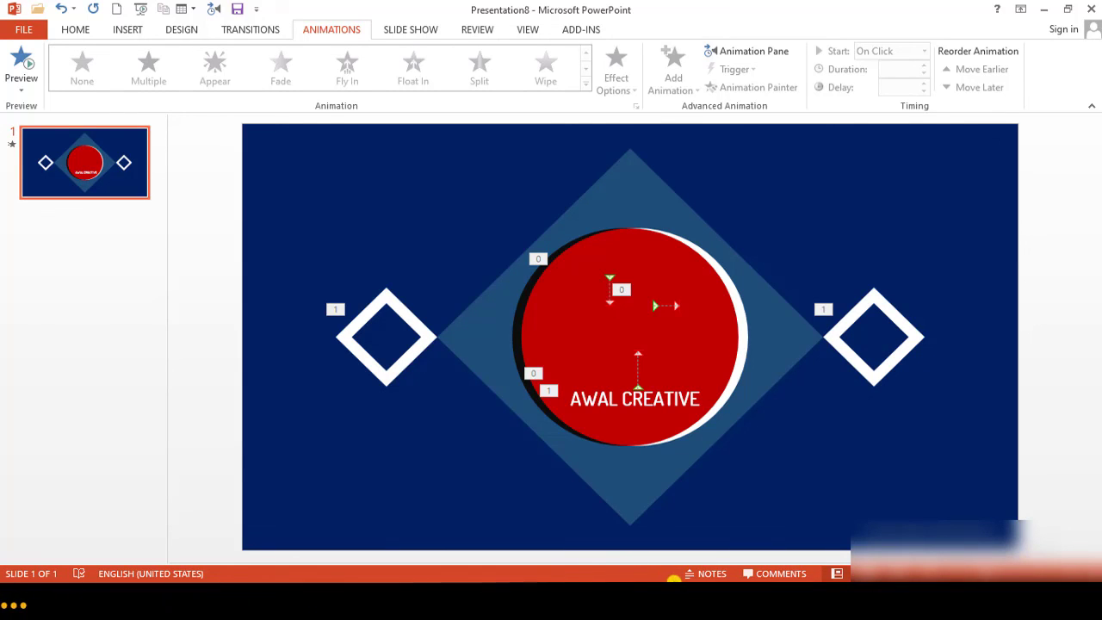
left_click(1045, 10)
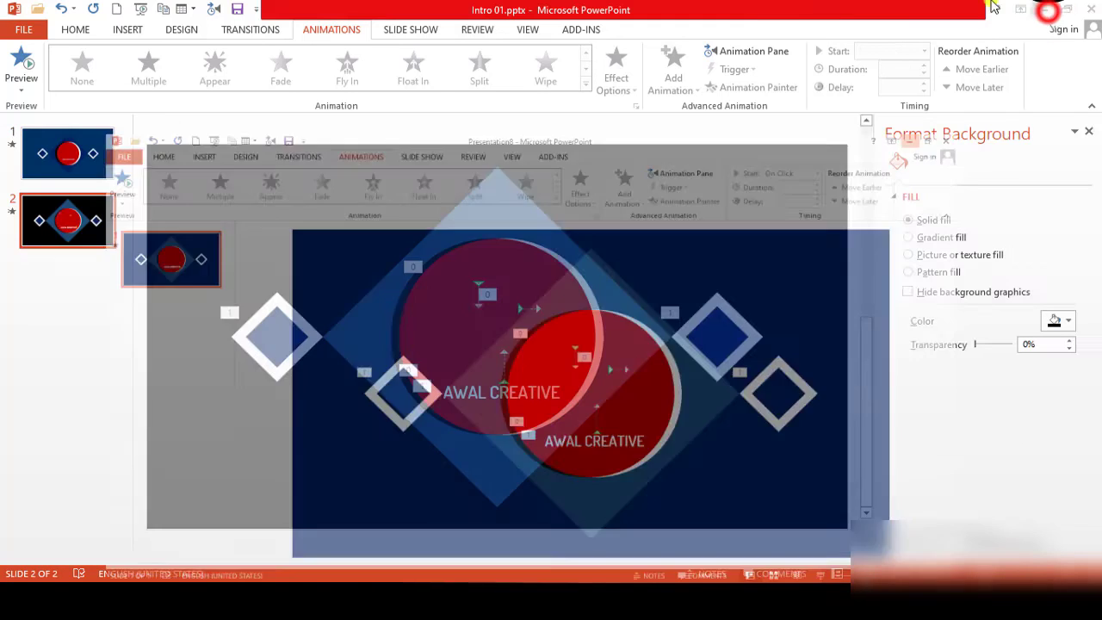
- Drag Presentation8.mp4 from the Desktop into KMPlayer and play it full screen
left_click(1045, 10)
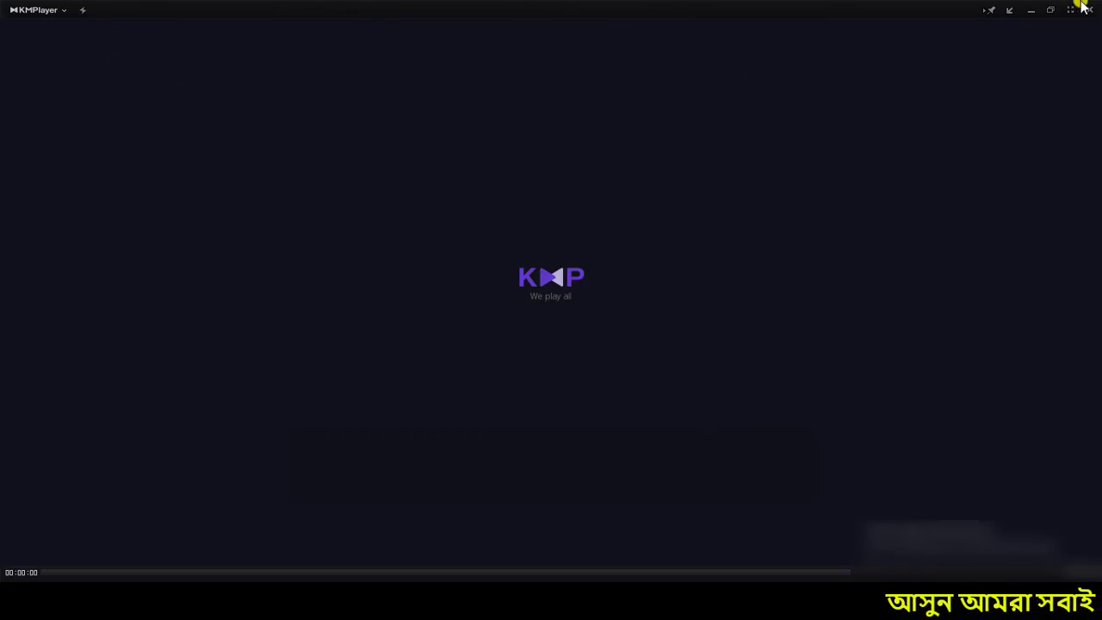
left_click(1069, 10)
left_click_drag(82, 34, 155, 60)
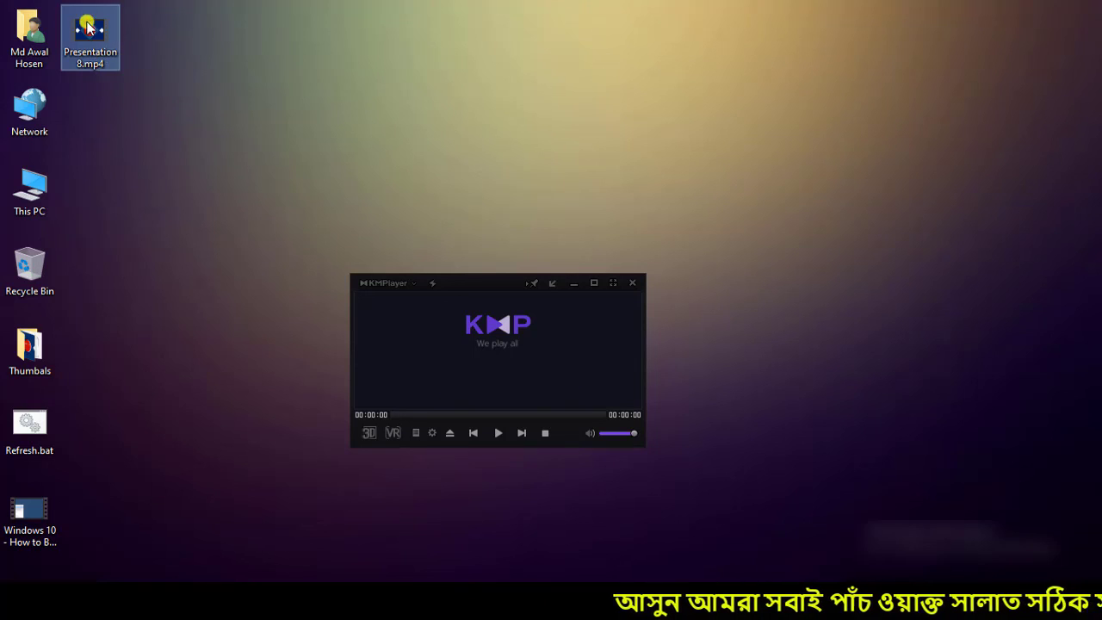
mouse_move(86, 28)
left_mouse_down()
mouse_move(452, 269)
mouse_move(497, 335)
left_mouse_up()
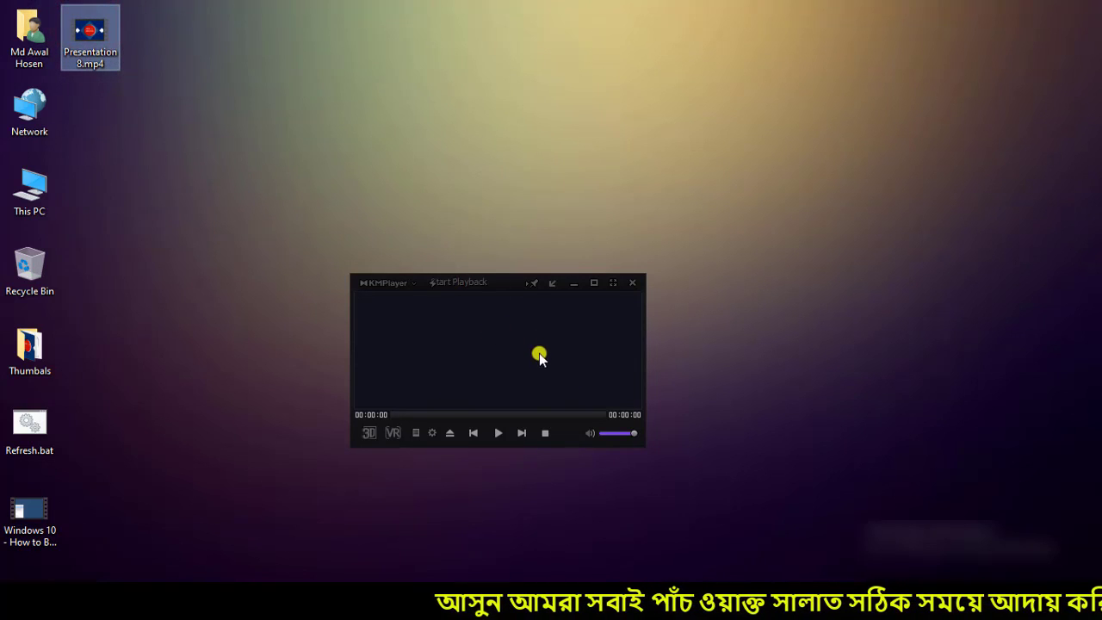
left_click(610, 279)
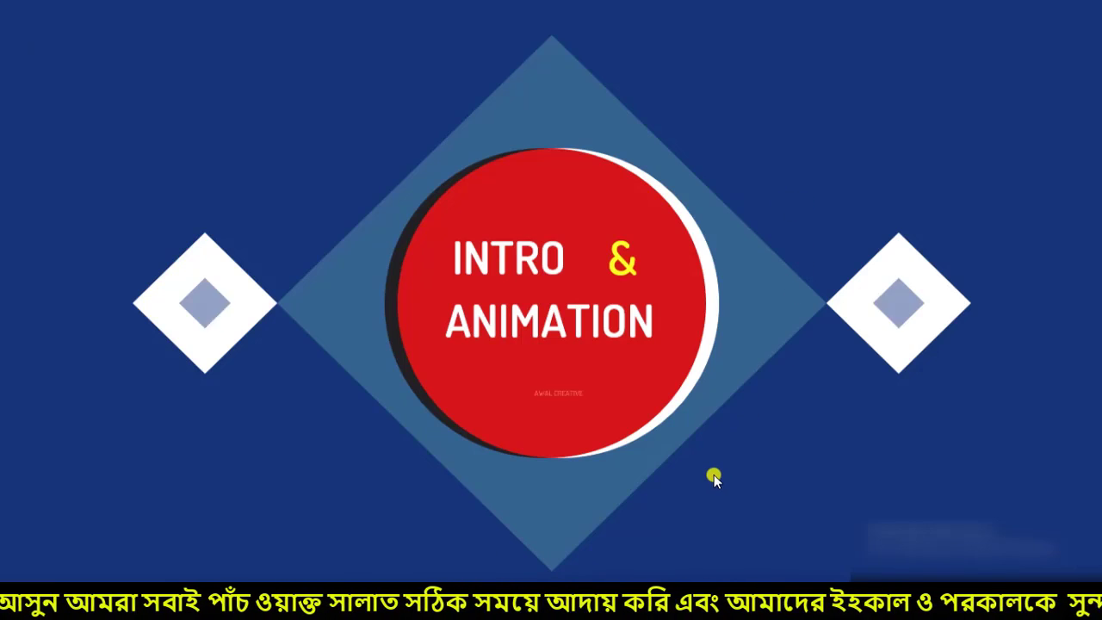
- Close KMPlayer and select all objects on the Presentation8 slide in PowerPoint
left_click(1090, 9)
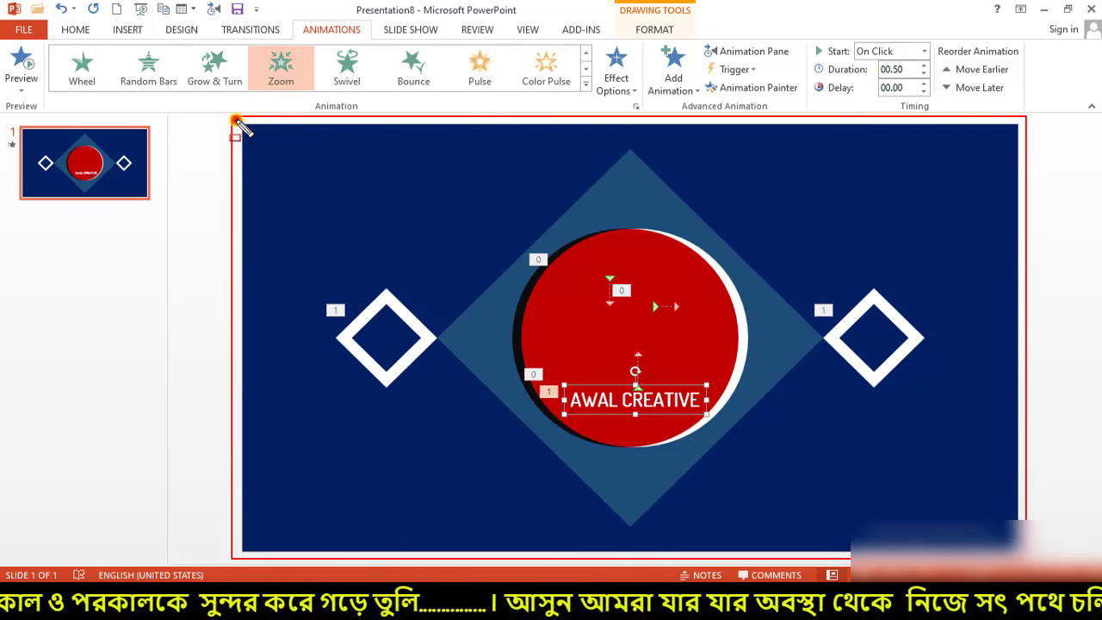
left_click_drag(237, 125, 1021, 556)
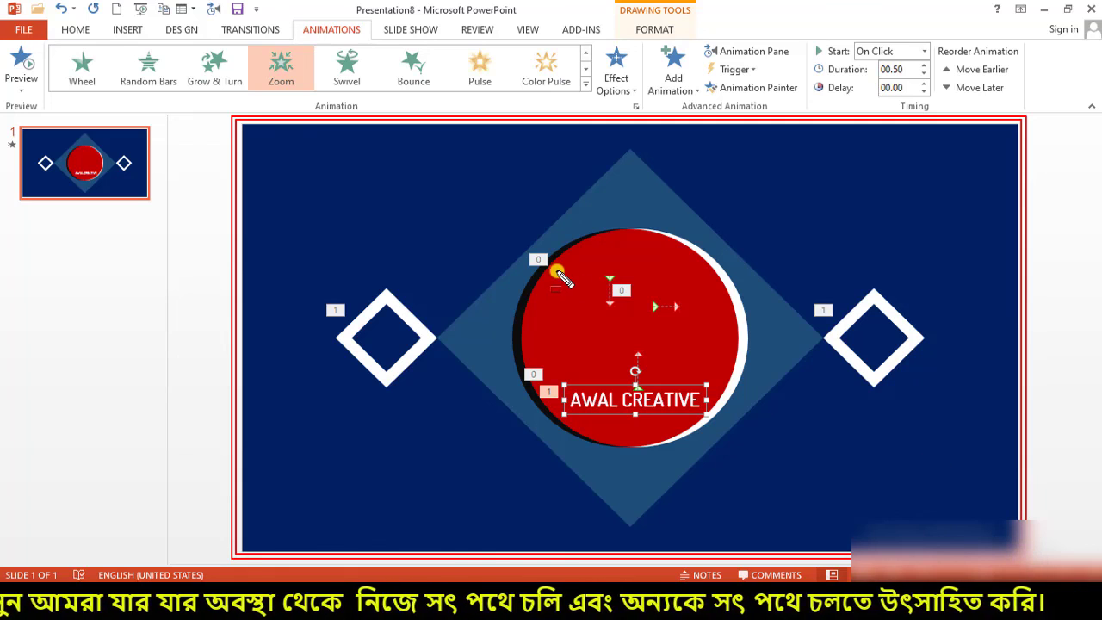